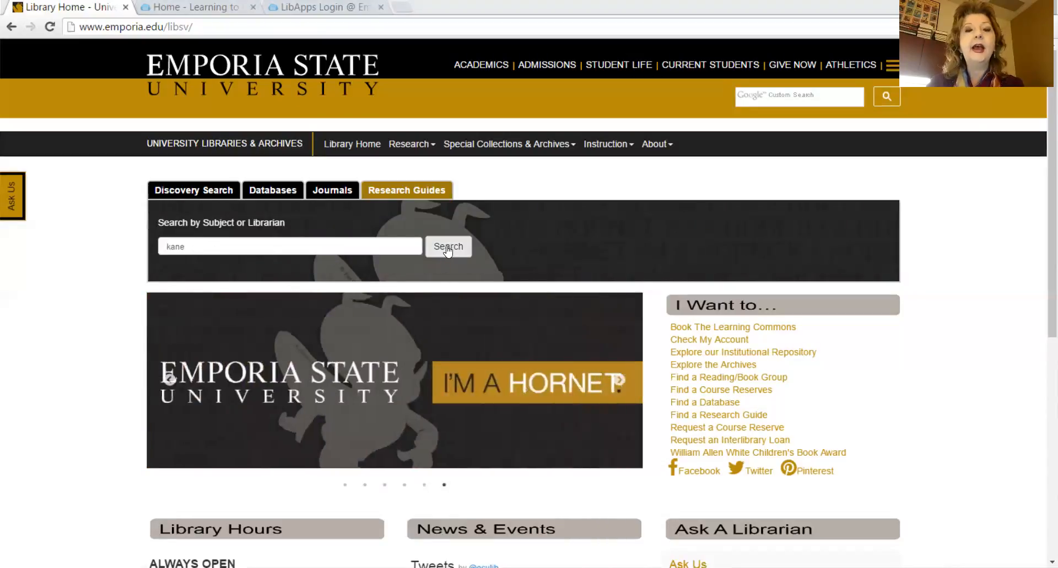
Search the research guides by the librarian's surname and open the Library and Information Management Resources guide
{"action": "left_click", "coordinate": [448, 248]}
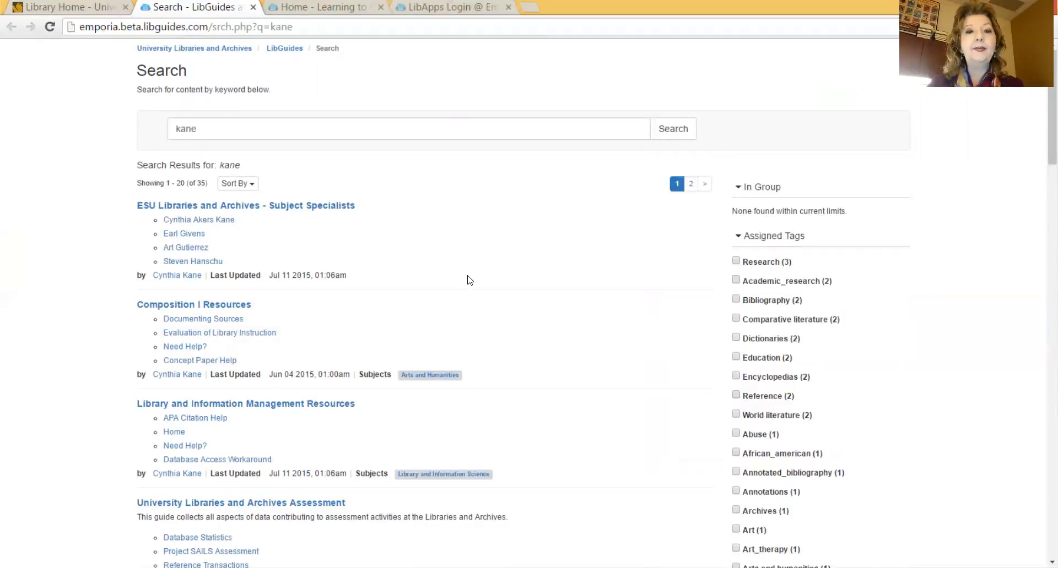
{"action": "scroll", "coordinate": [469, 280], "scroll_direction": "down", "scroll_amount": 1}
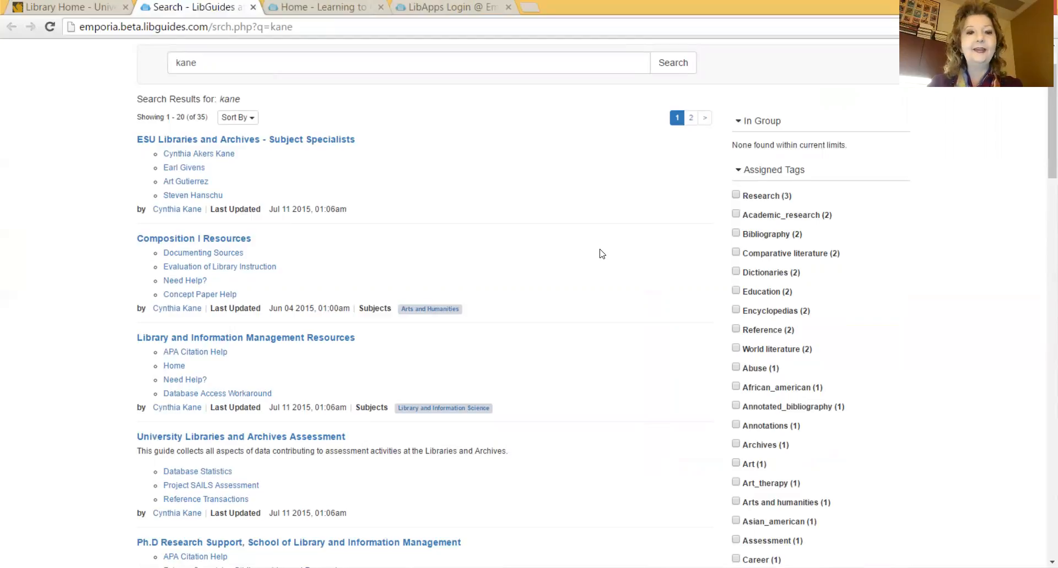
{"action": "scroll", "coordinate": [600, 251], "scroll_direction": "down", "scroll_amount": 1}
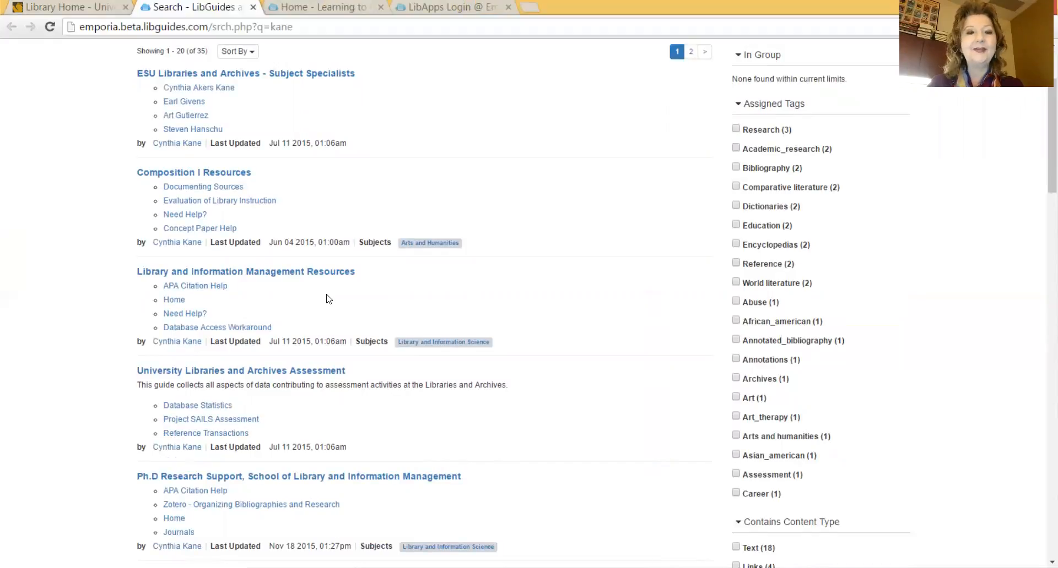
{"action": "left_click", "coordinate": [273, 271]}
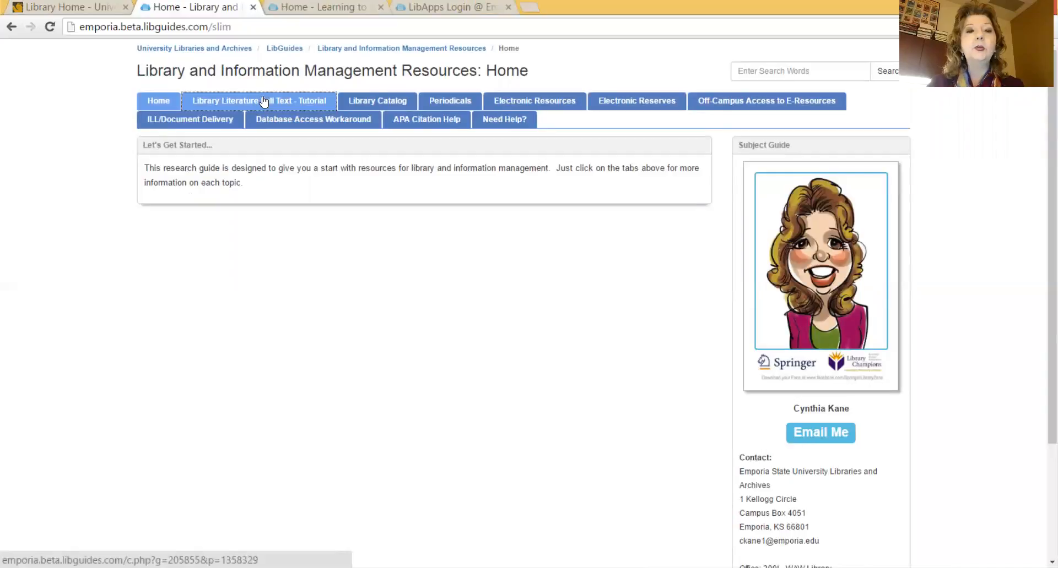
Review the guide's Library Literature Full Text tutorial, Library Catalog and Electronic Resources pages, then close the guide
{"action": "left_click", "coordinate": [263, 101]}
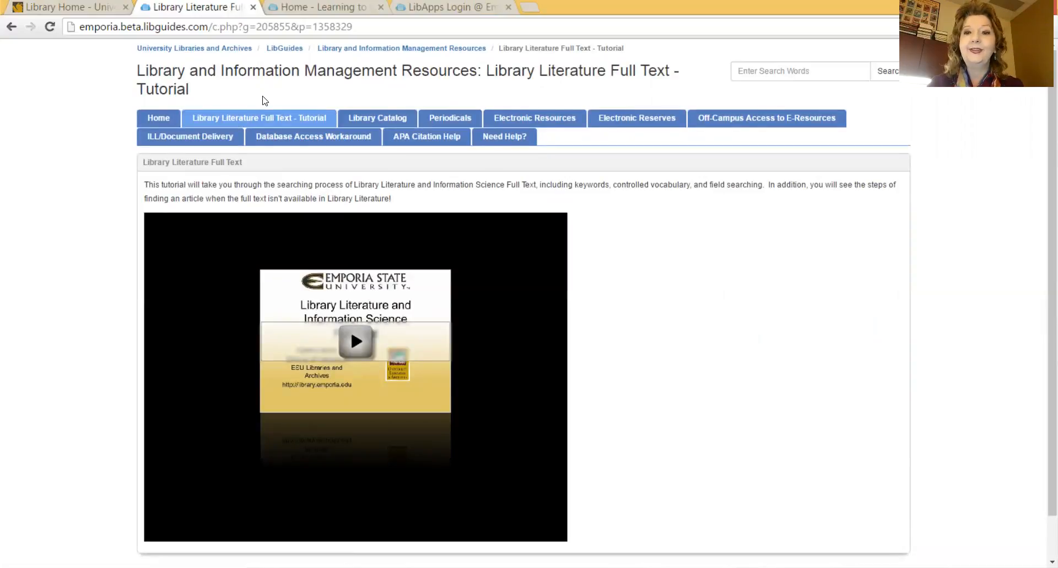
{"action": "left_click", "coordinate": [388, 118]}
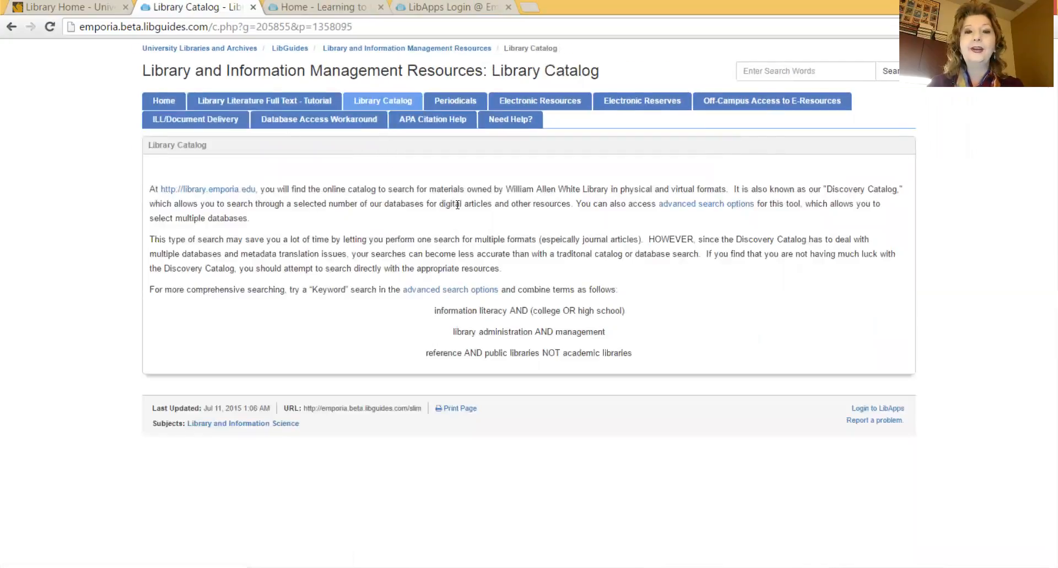
{"action": "left_click", "coordinate": [559, 108]}
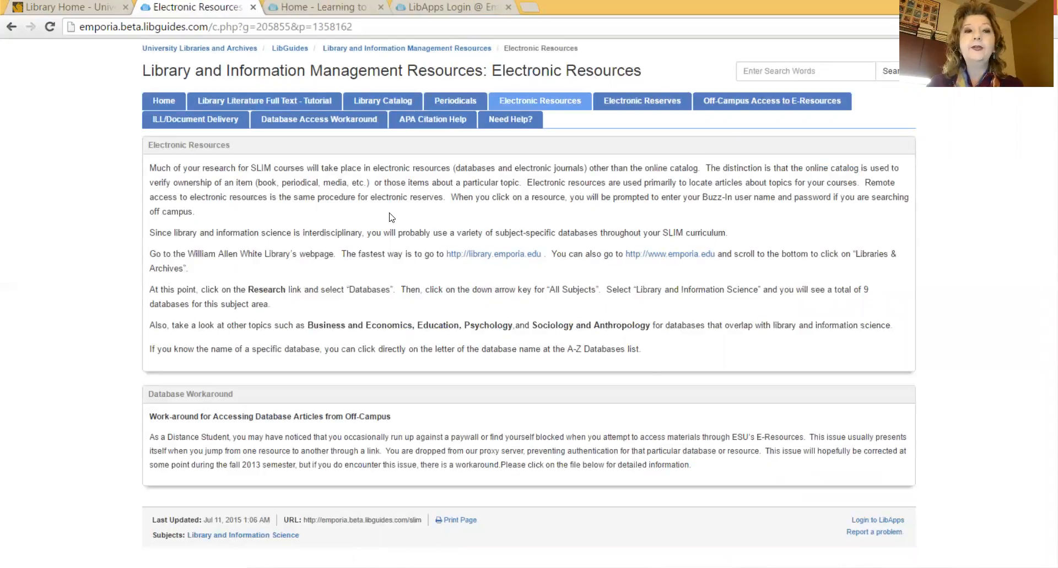
{"action": "left_click", "coordinate": [253, 8]}
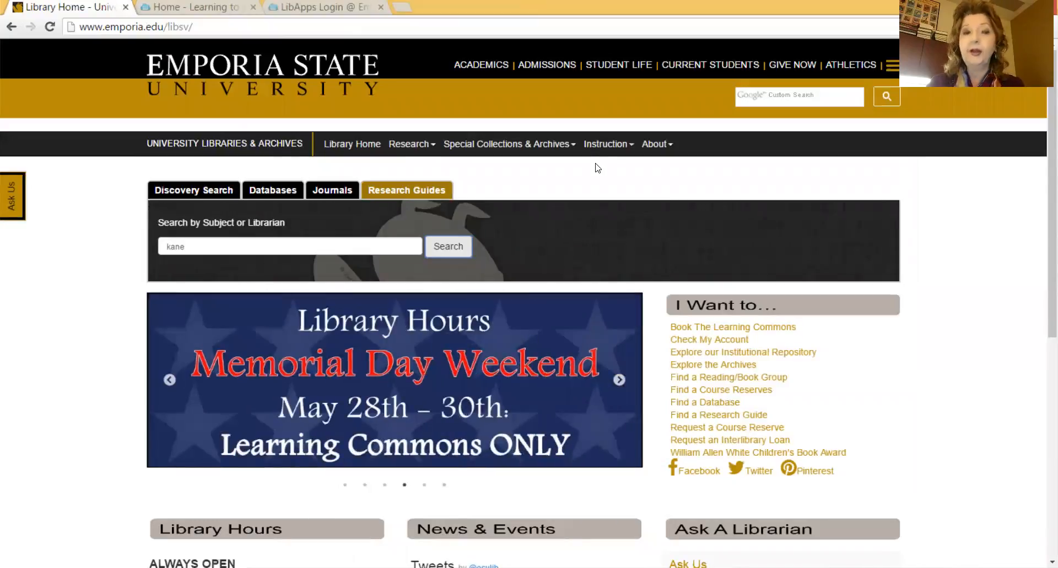
Log into LibApps with the account e-mail and password
{"action": "left_click", "coordinate": [324, 9]}
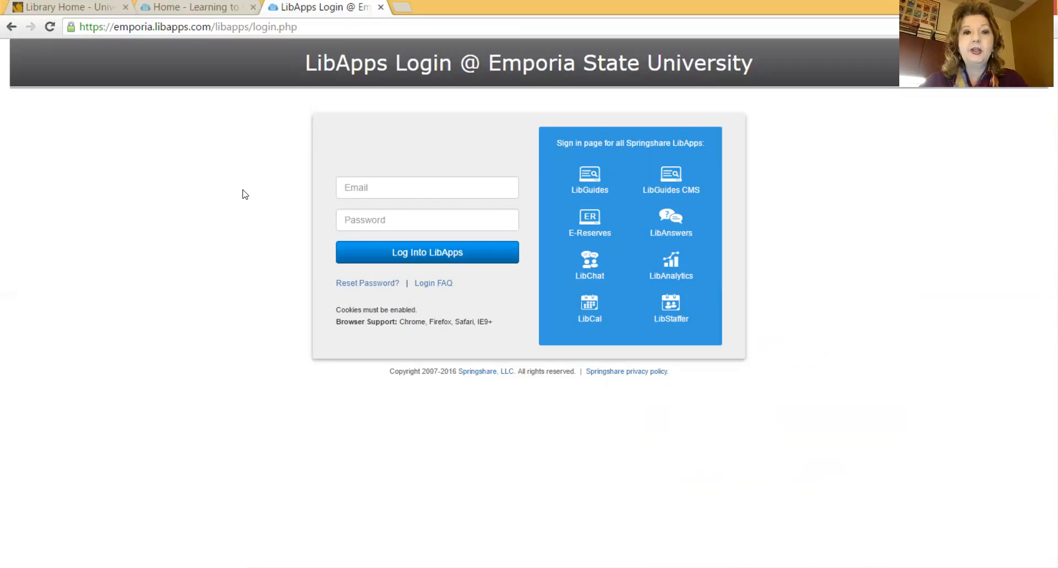
{"action": "left_click", "coordinate": [350, 182]}
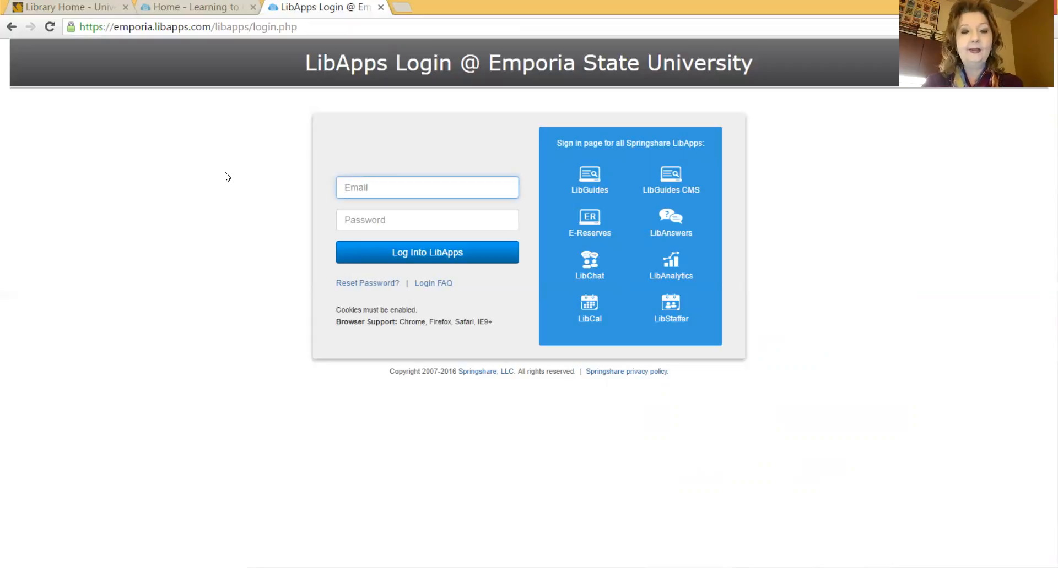
{"action": "type", "text": "c"}
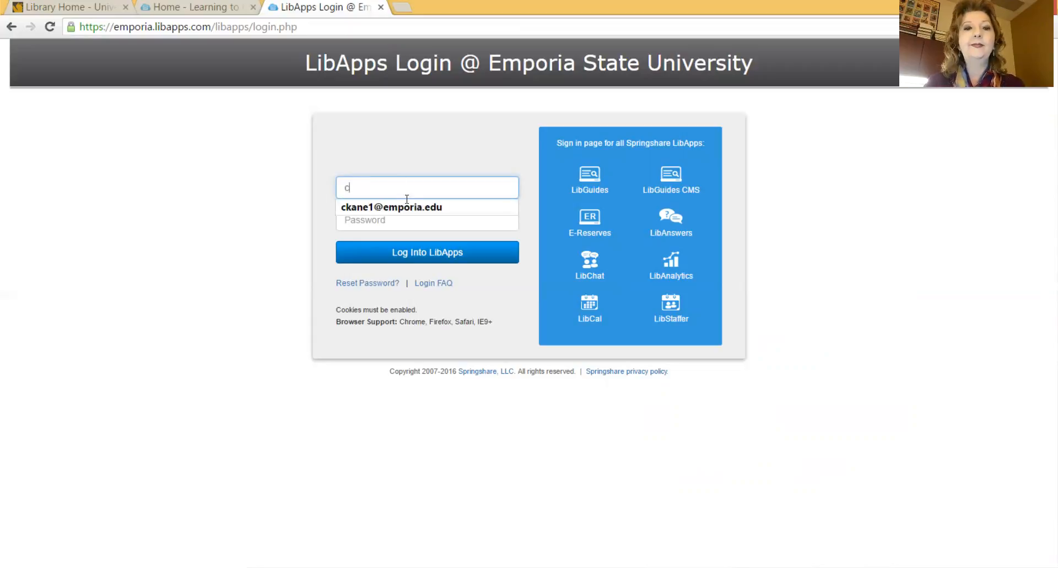
{"action": "left_click", "coordinate": [403, 207]}
{"action": "left_click", "coordinate": [401, 215]}
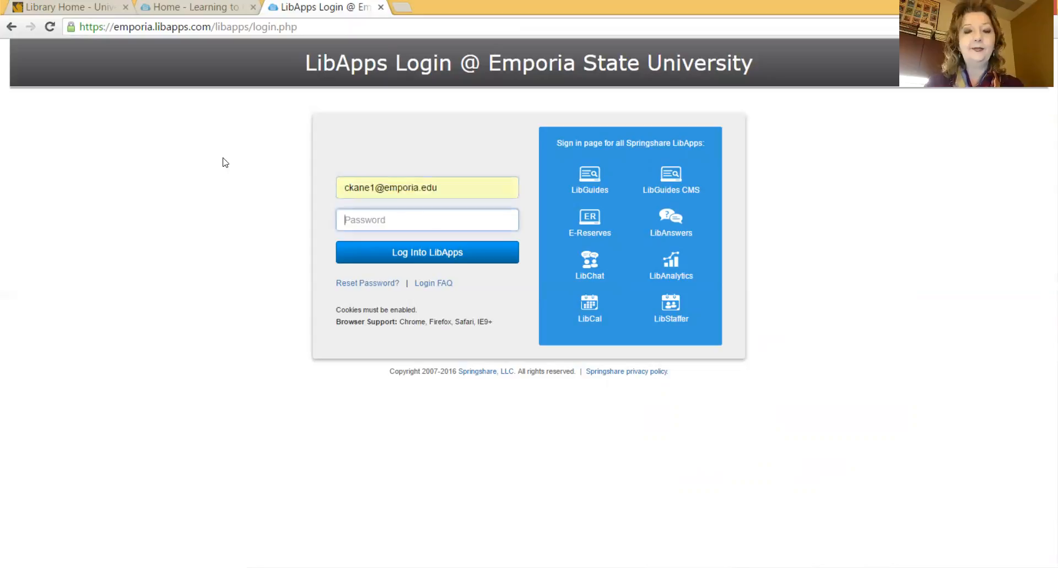
{"action": "type", "text": "********"}
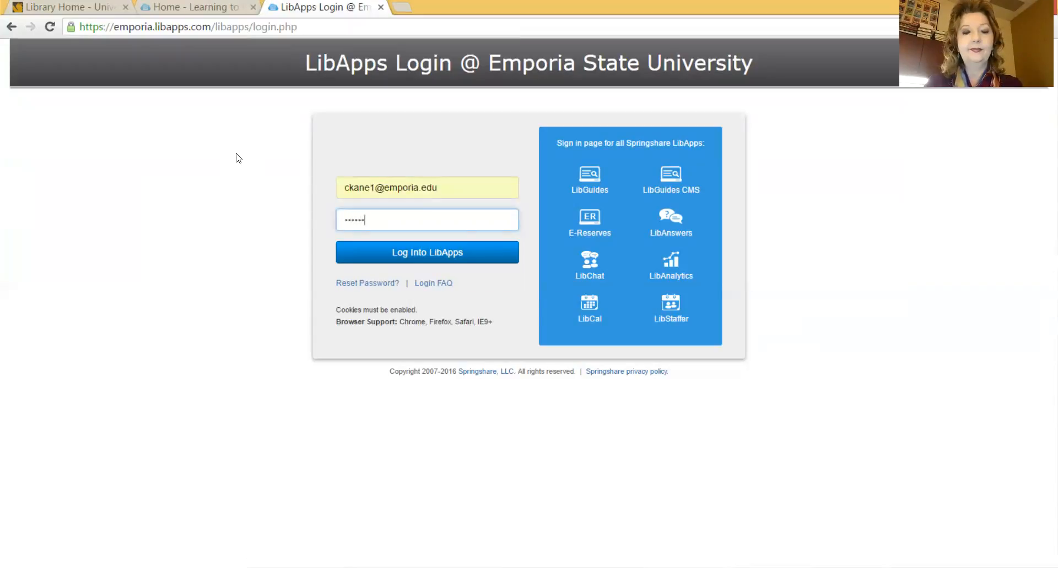
{"action": "key", "text": "Return"}
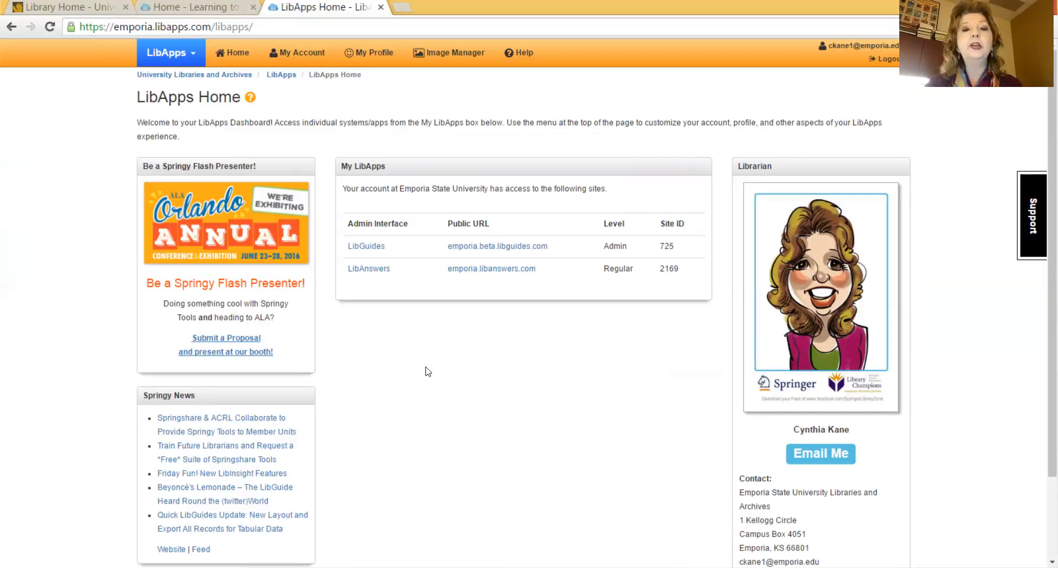
Start a new guide in LibGuides and name it "Quitting Smoking - Resources for Help"
{"action": "left_click", "coordinate": [366, 247]}
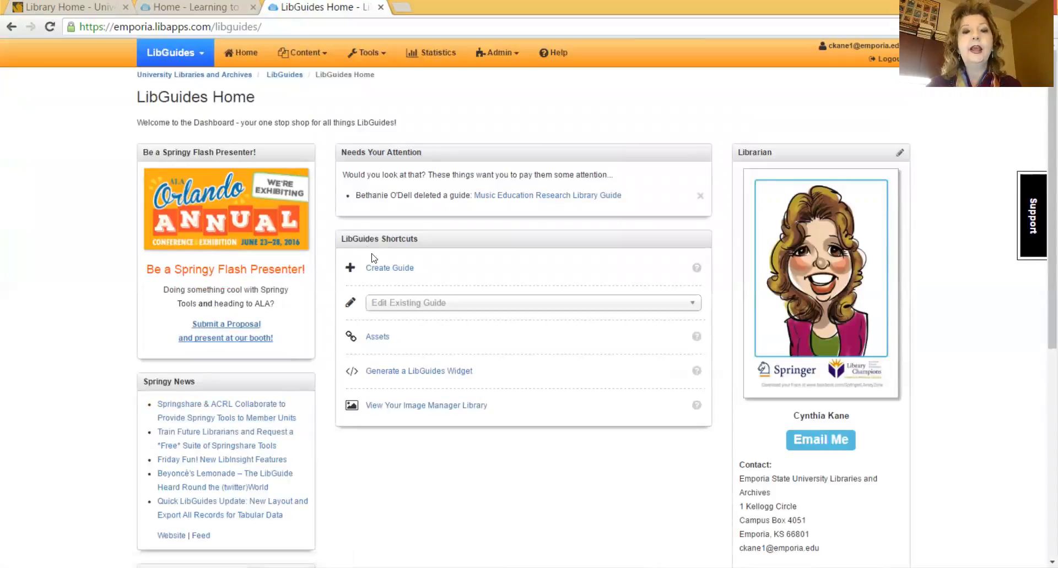
{"action": "left_click", "coordinate": [384, 269]}
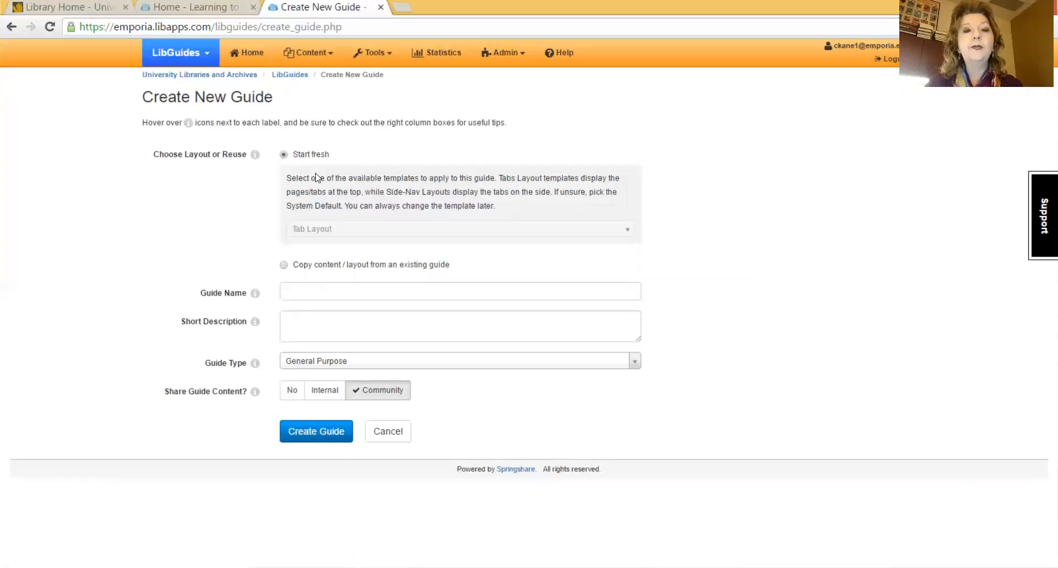
{"action": "left_click", "coordinate": [367, 293]}
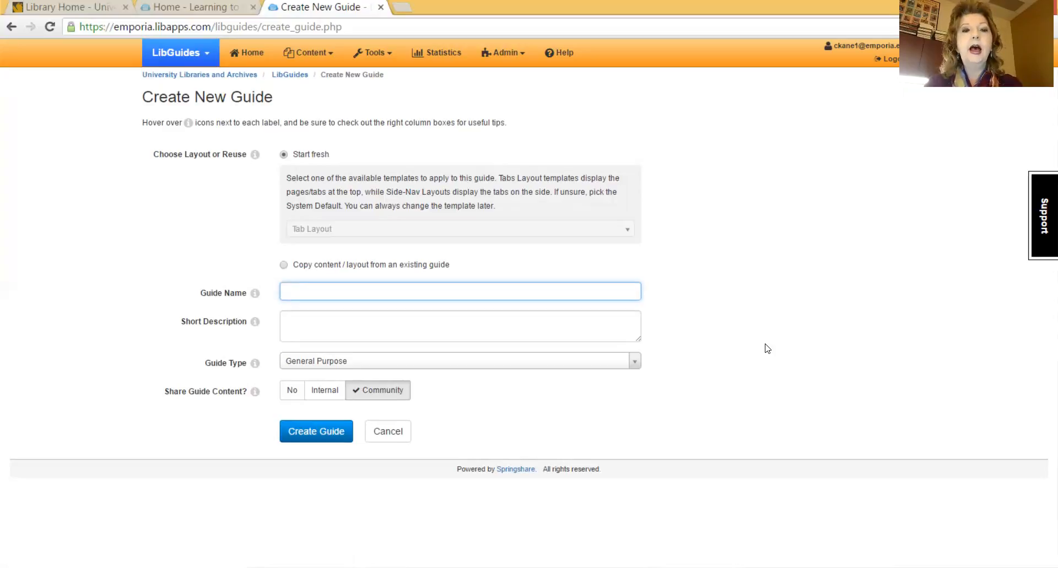
{"action": "type", "text": "Qu"}
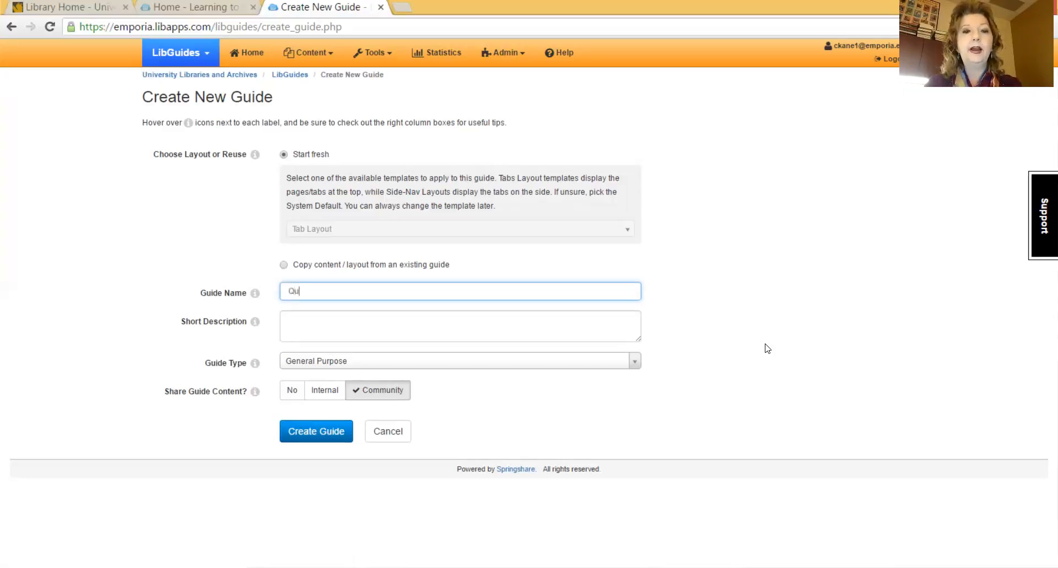
{"action": "type", "text": "ilting S"}
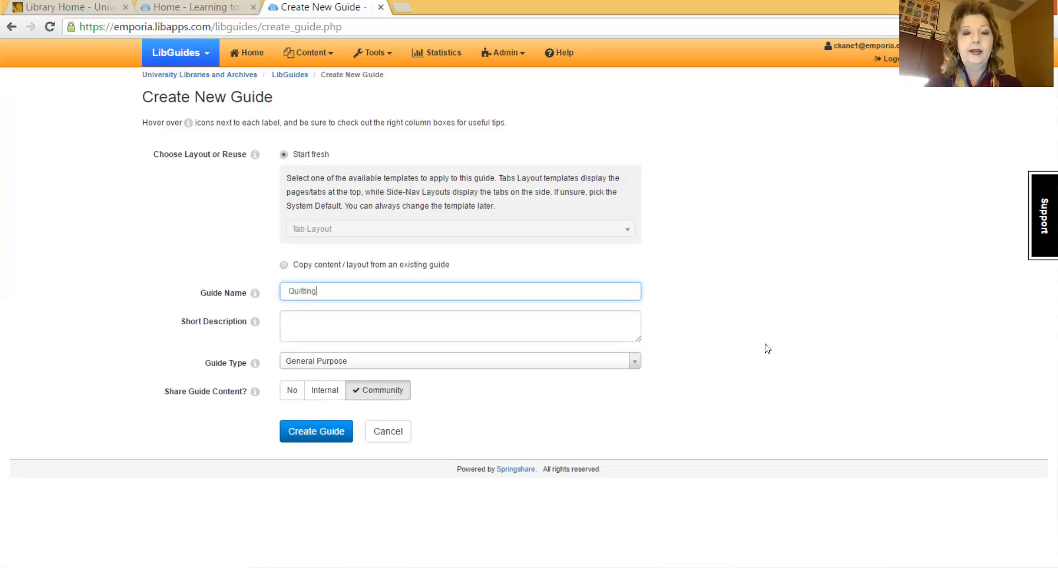
{"action": "type", "text": "moki"}
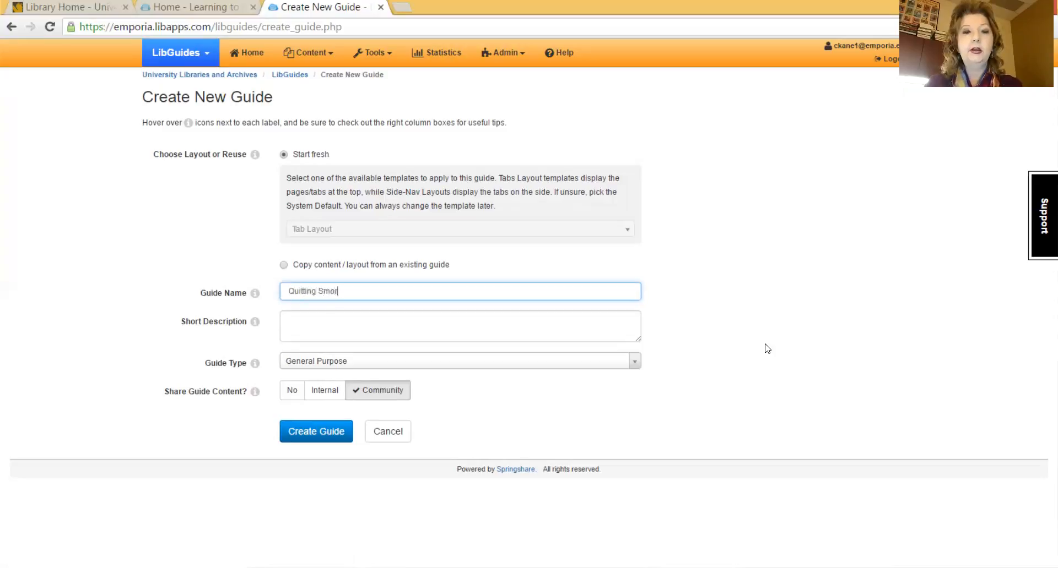
{"action": "key", "text": "BackSpace"}
{"action": "key", "text": "BackSpace"}
{"action": "type", "text": "ng"}
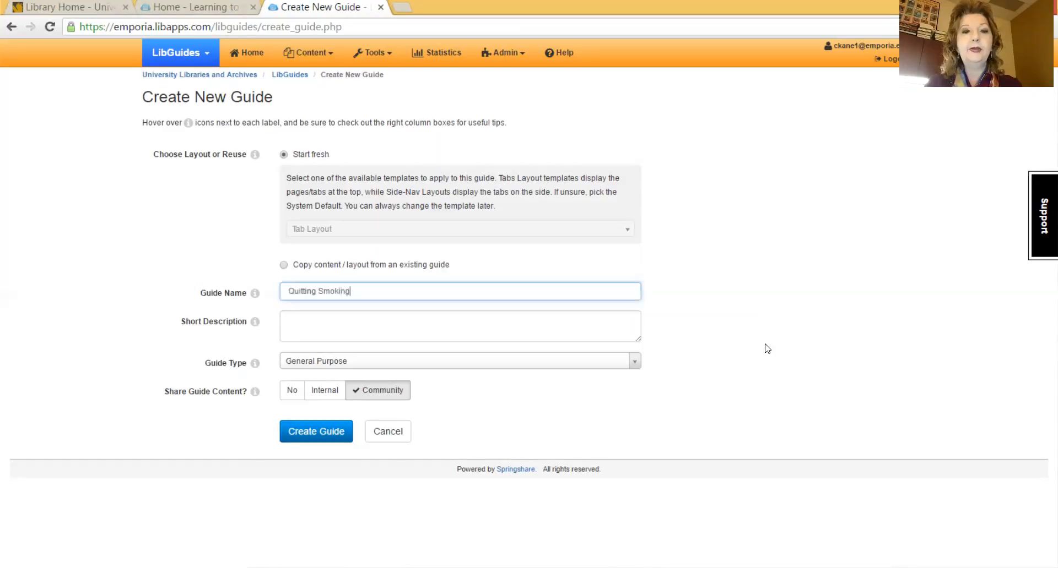
{"action": "type", "text": " - Re"}
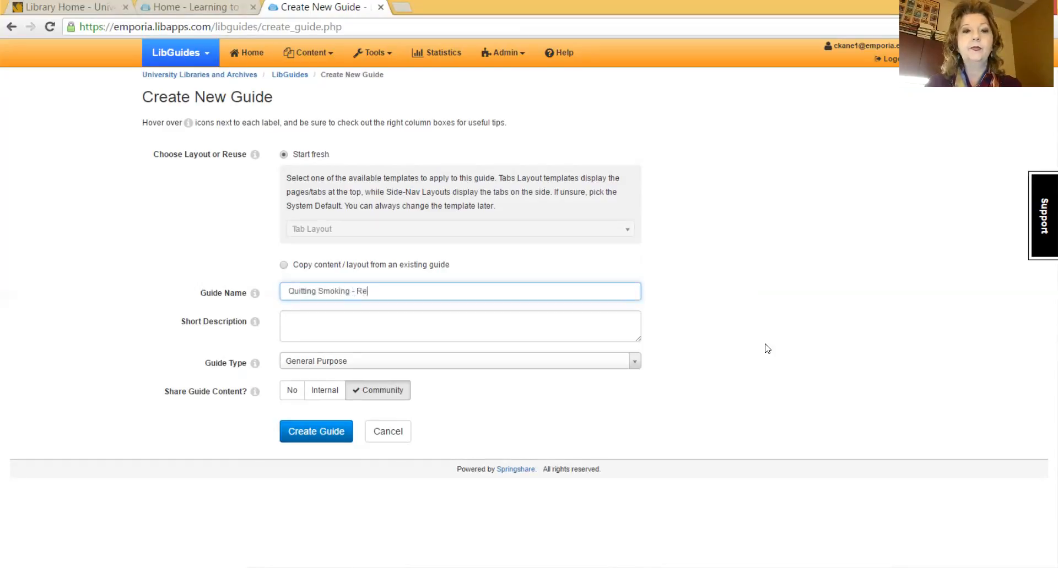
{"action": "type", "text": "sources "}
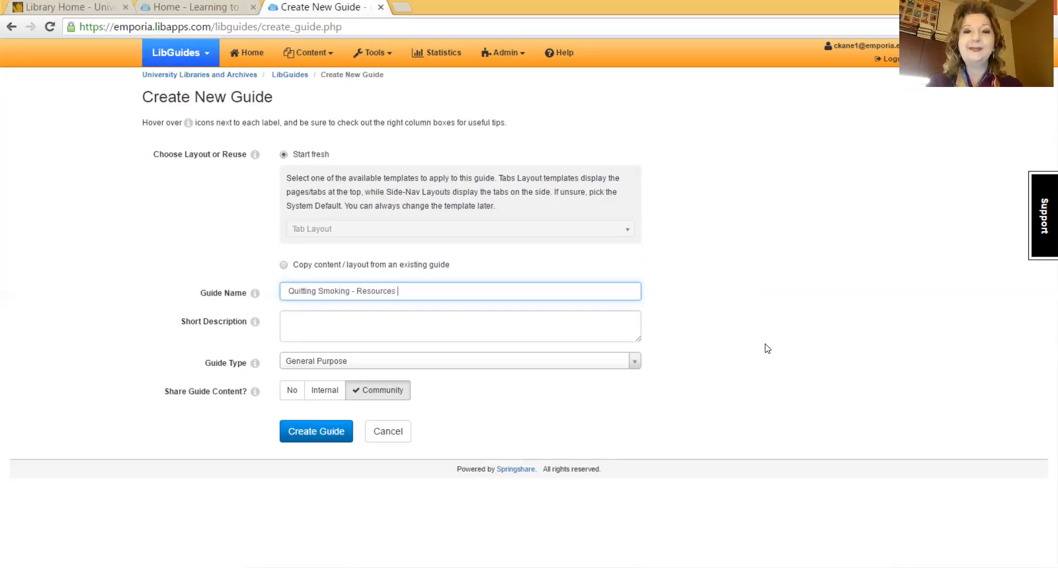
{"action": "type", "text": "for"}
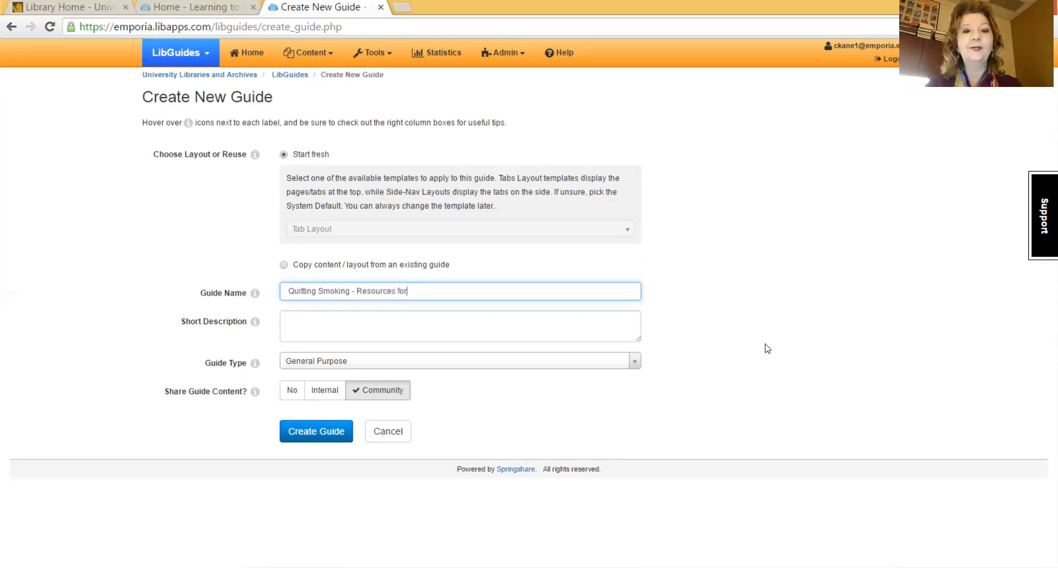
{"action": "type", "text": " Help"}
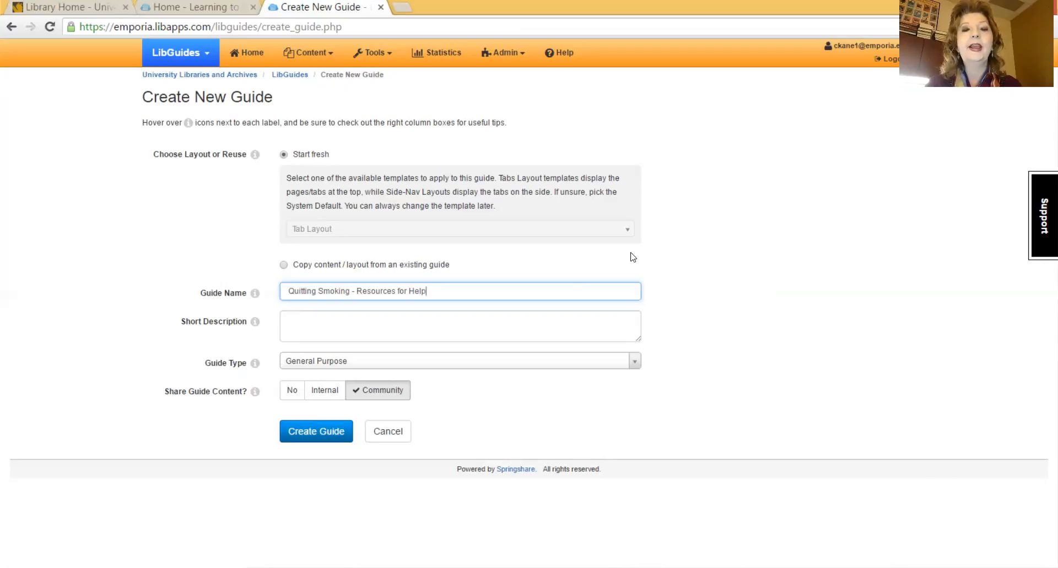
Set the guide type to Subject Guide and create the guide
{"action": "left_click", "coordinate": [635, 364]}
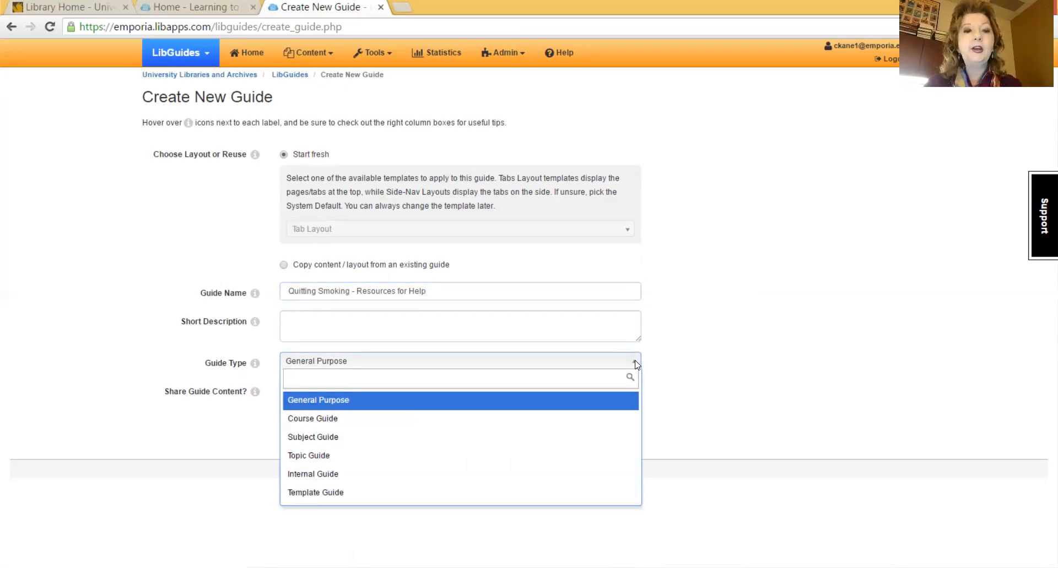
{"action": "left_click", "coordinate": [625, 438]}
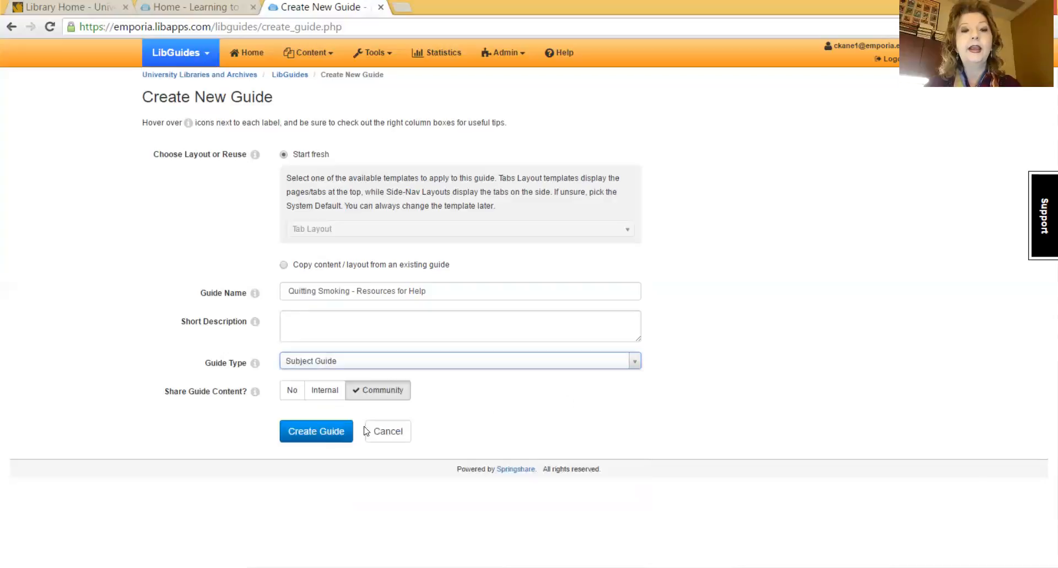
{"action": "left_click", "coordinate": [324, 433]}
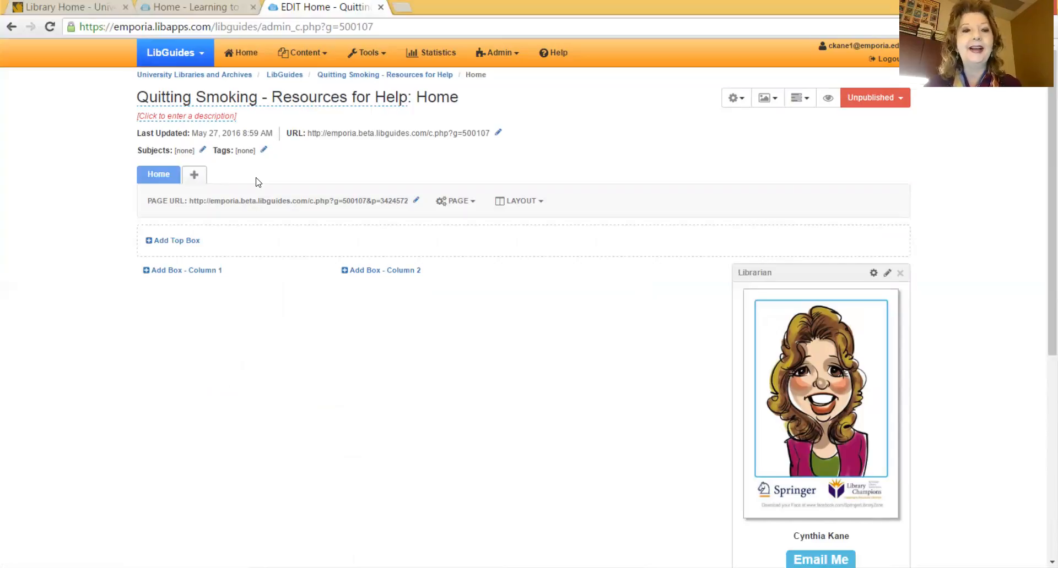
Add a standard top box named "Introduction" to the new guide's Home page
{"action": "left_click", "coordinate": [195, 175]}
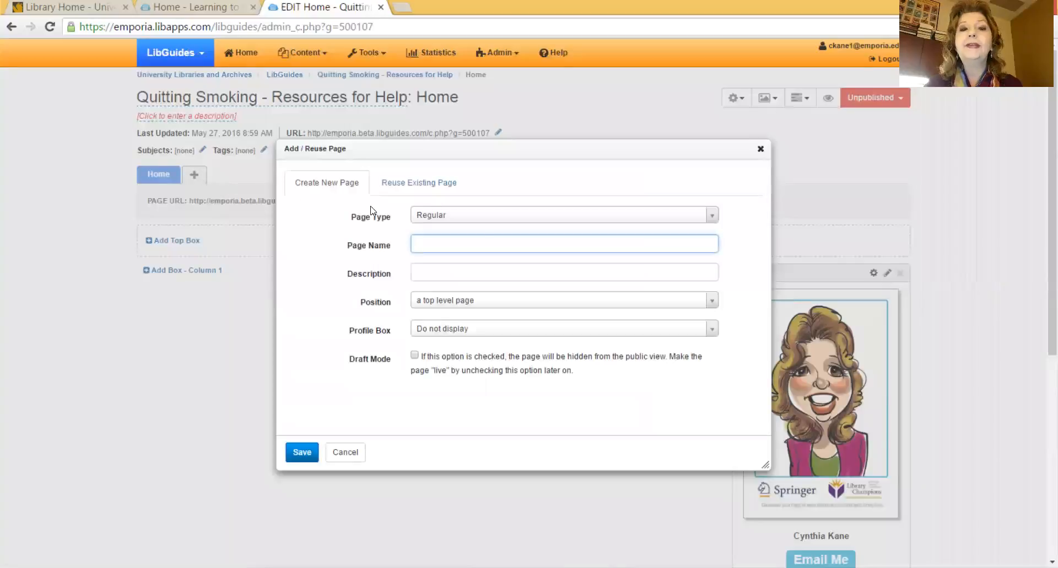
{"action": "left_click", "coordinate": [346, 453]}
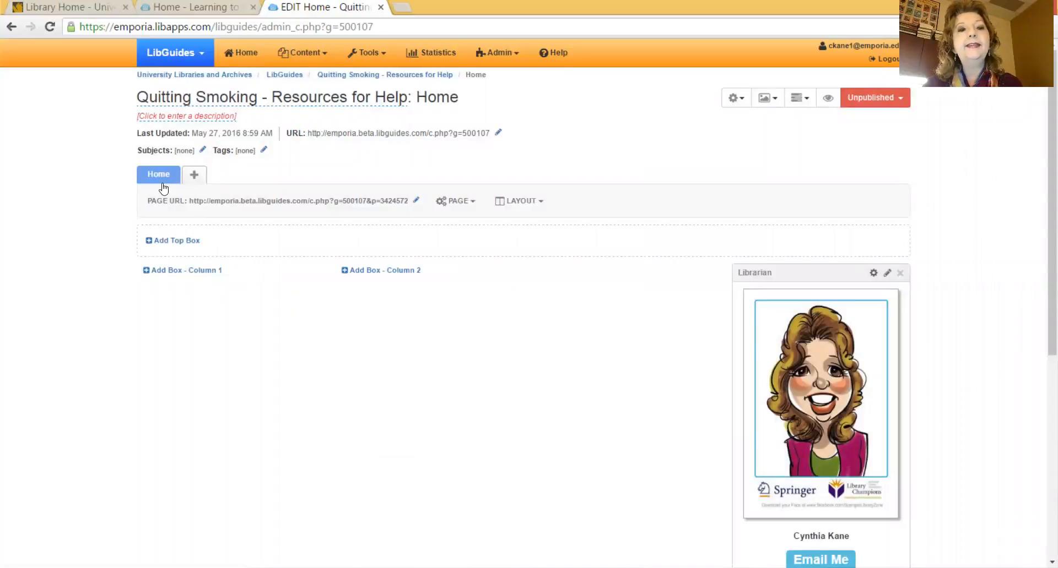
{"action": "left_click", "coordinate": [177, 243]}
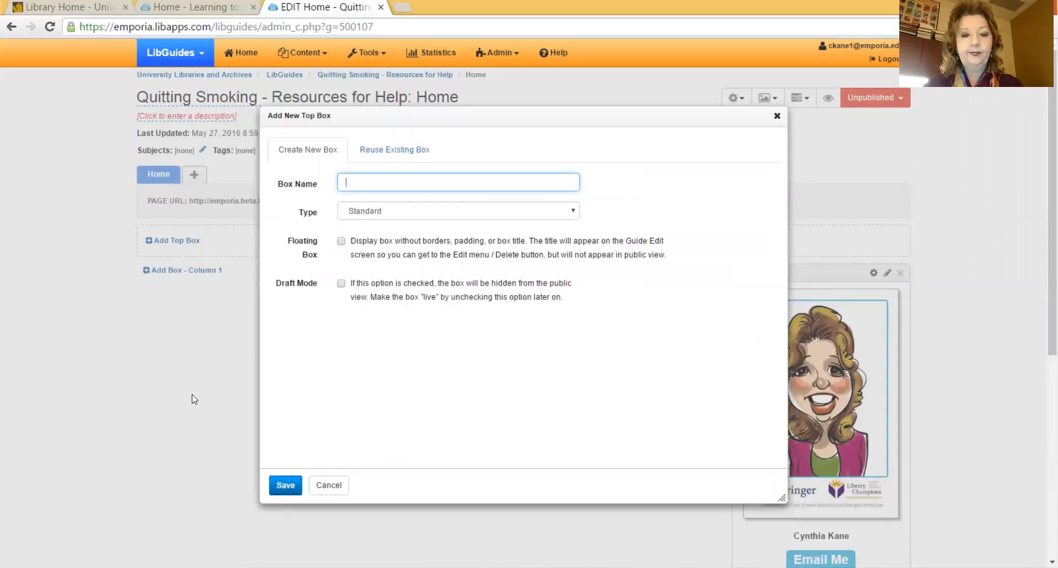
{"action": "type", "text": "In"}
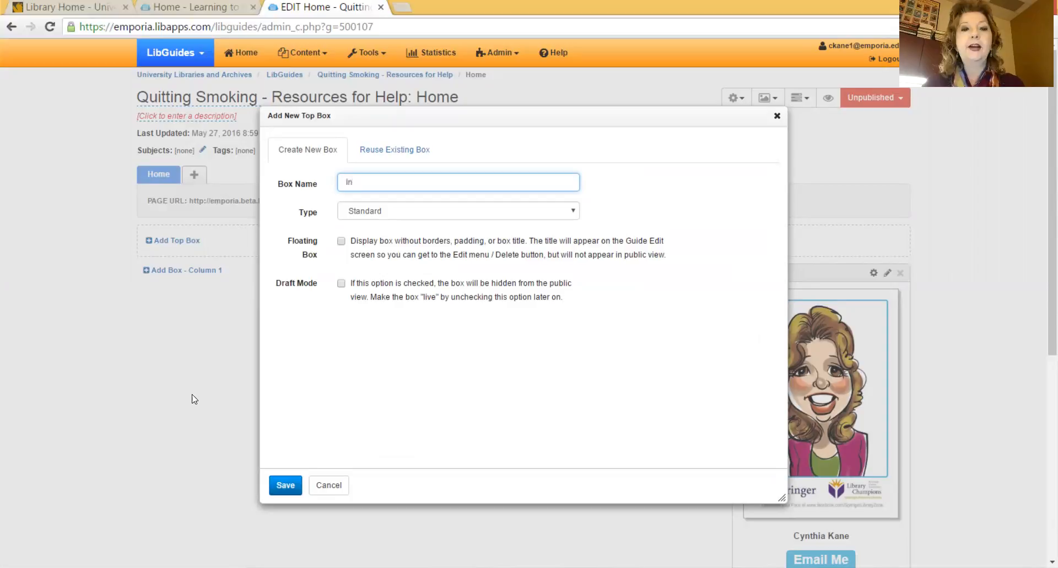
{"action": "type", "text": "tr"}
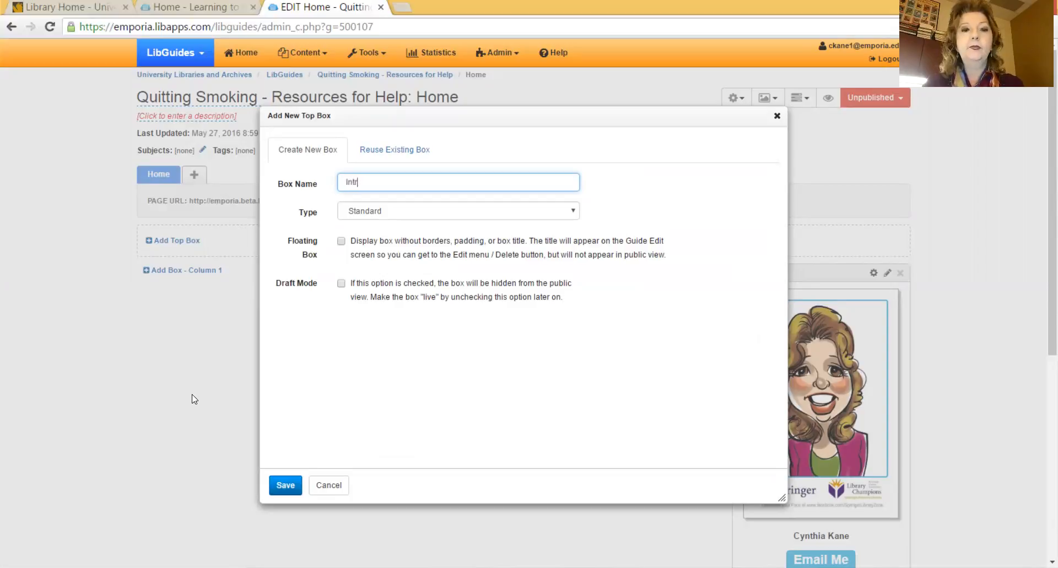
{"action": "type", "text": "oduction"}
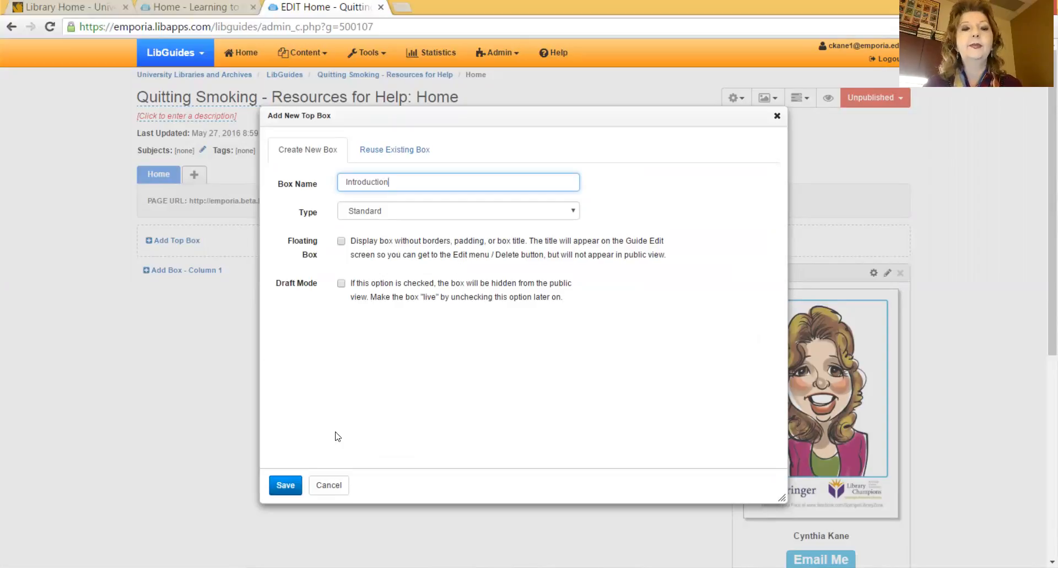
{"action": "left_click", "coordinate": [285, 485]}
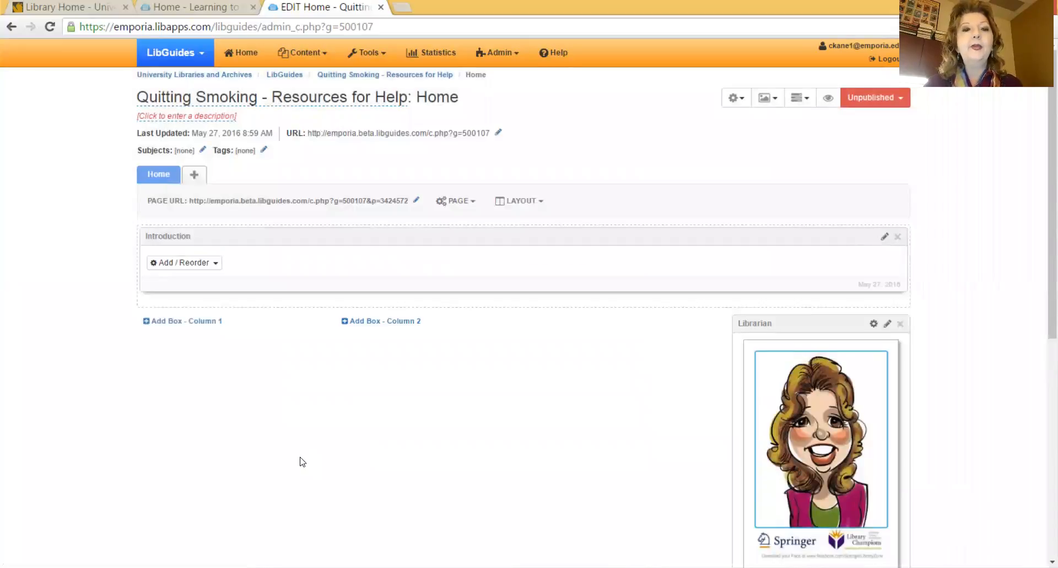
Add rich text to the Introduction box: "This guide is designed for people who are interested in quitting the tobacco habit to improve their health."
{"action": "left_click", "coordinate": [217, 264]}
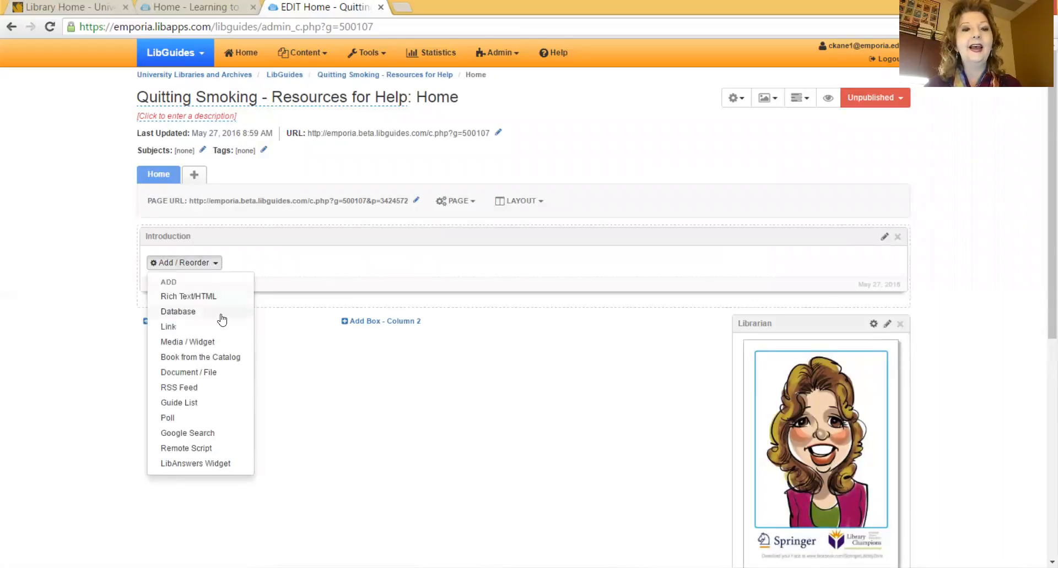
{"action": "left_click", "coordinate": [198, 297]}
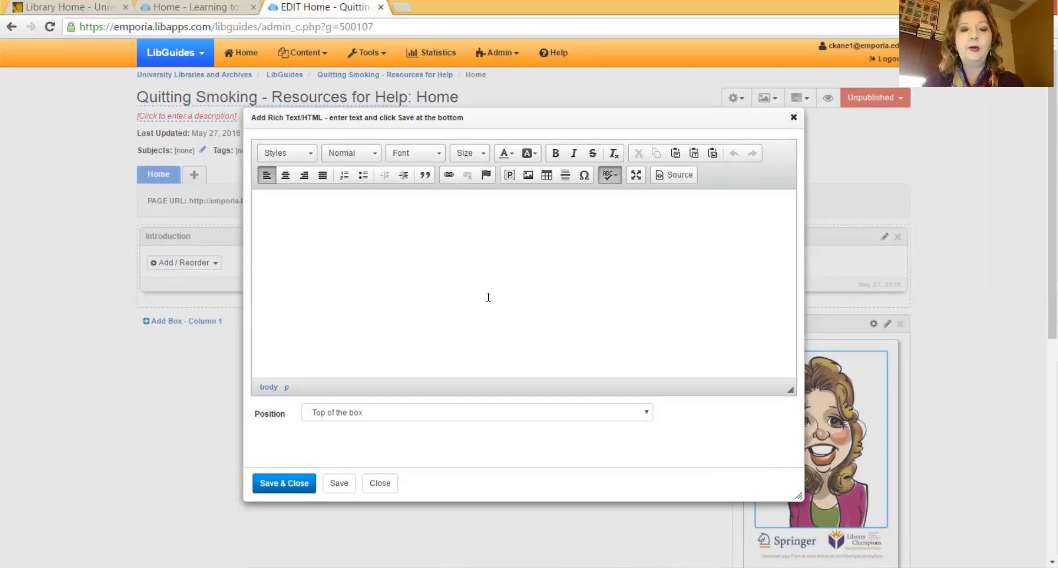
{"action": "type", "text": "Thi"}
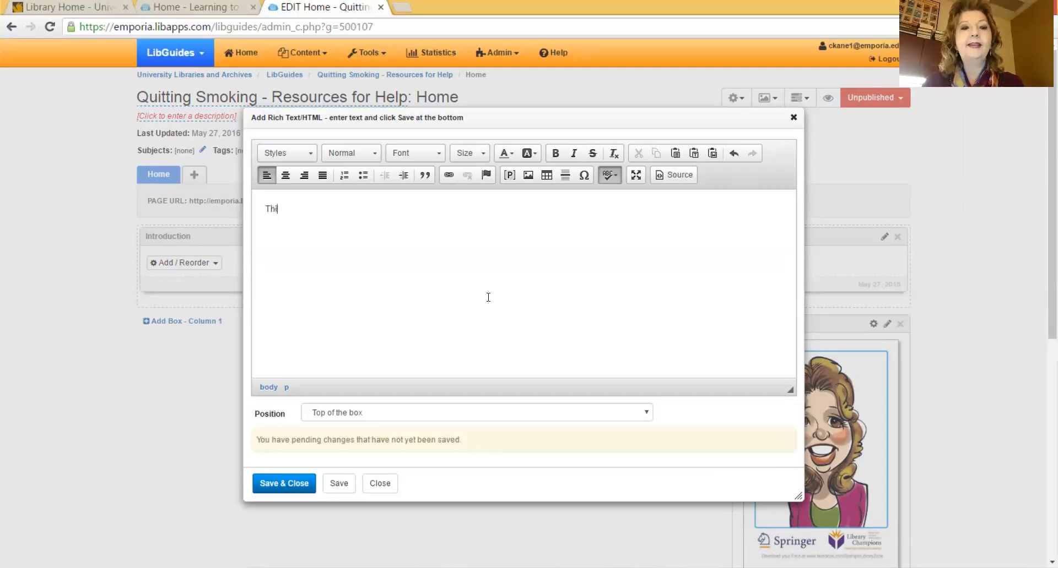
{"action": "type", "text": "s guide "}
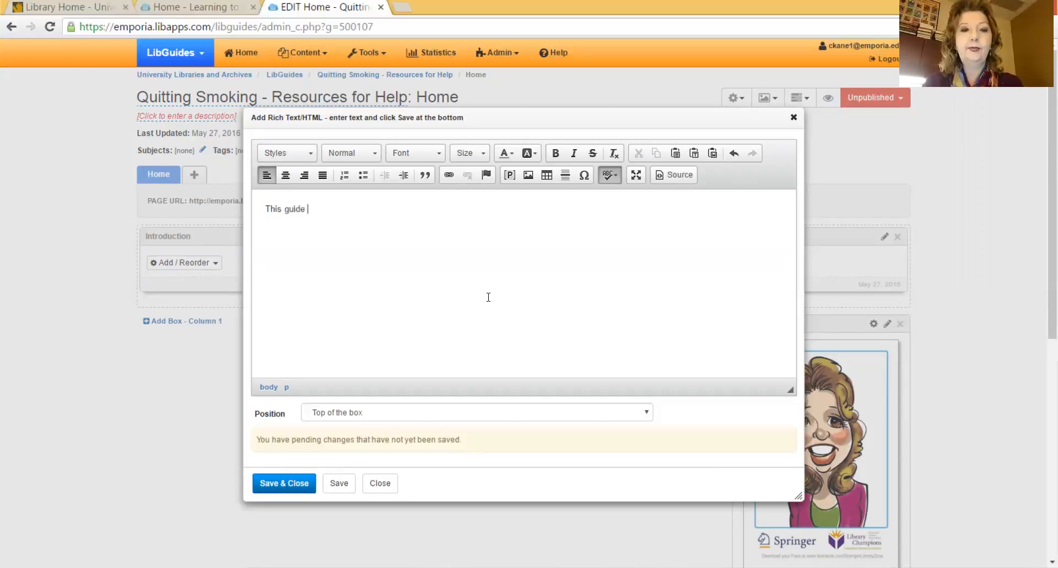
{"action": "type", "text": "fis d"}
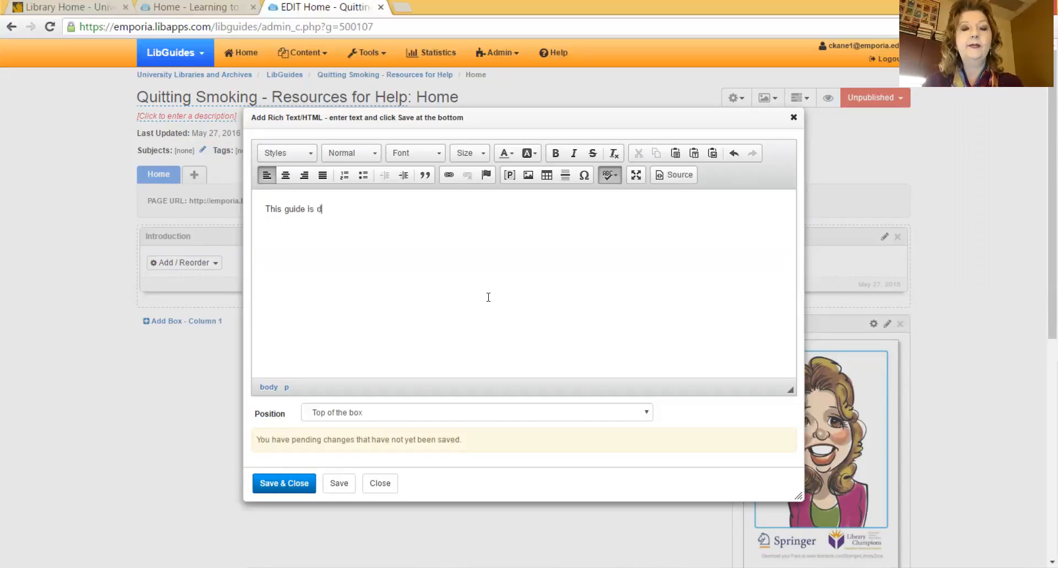
{"action": "type", "text": "esigned for "}
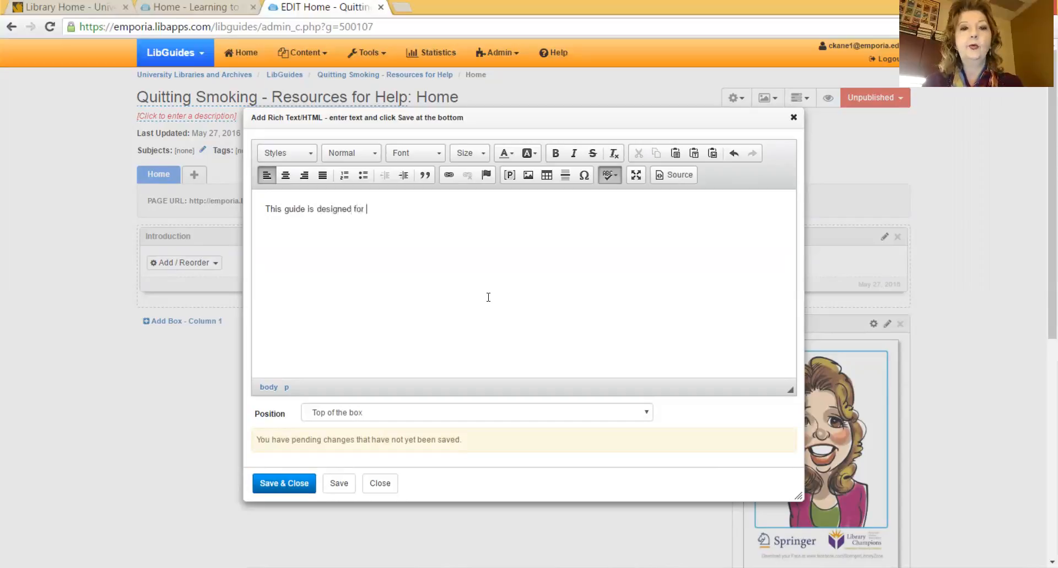
{"action": "type", "text": "people who are interested i"}
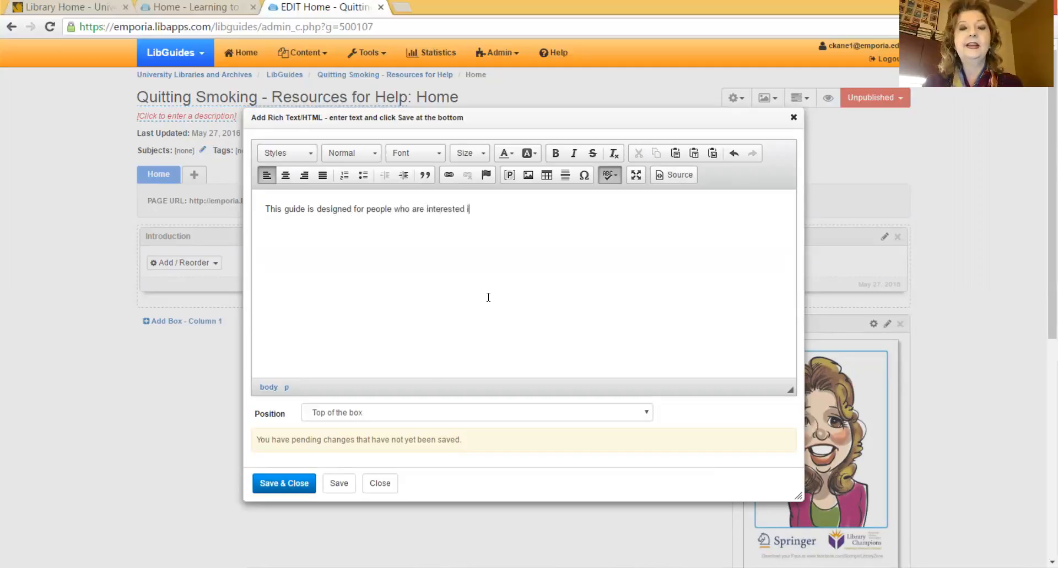
{"action": "type", "text": "n quitting the toca"}
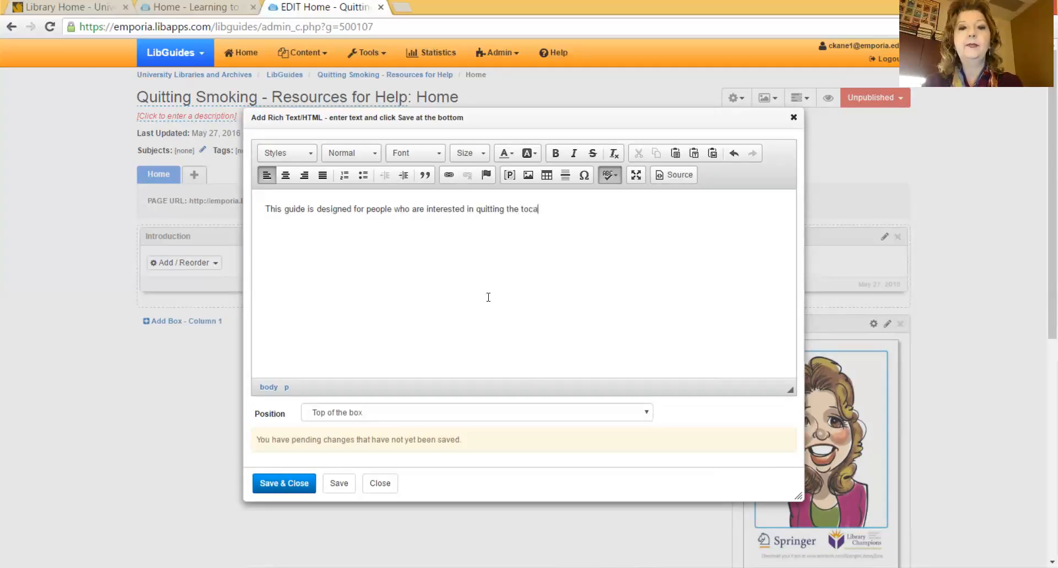
{"action": "key", "text": "BackSpace"}
{"action": "type", "text": "bacco ha"}
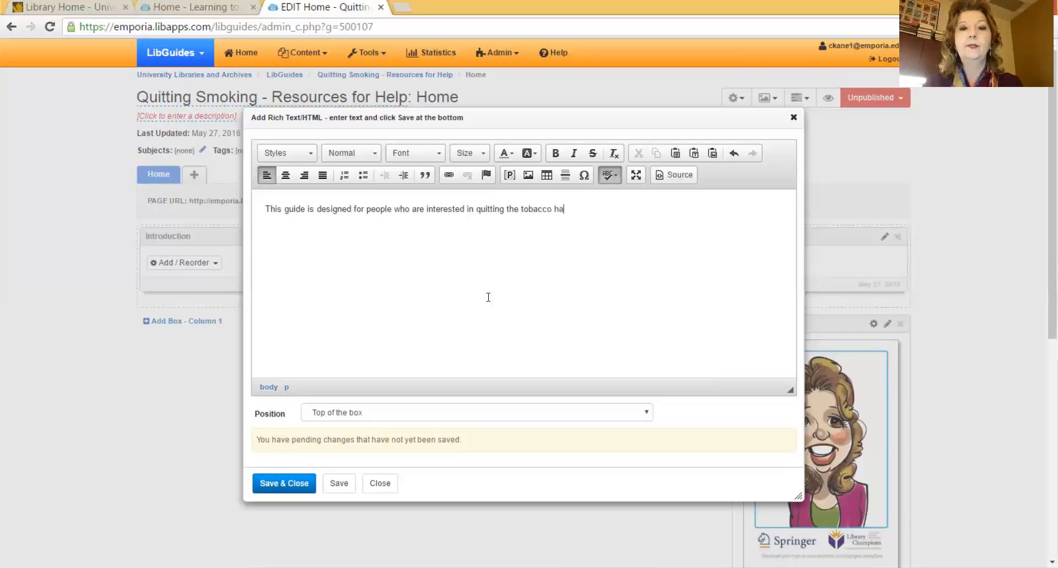
{"action": "type", "text": "bit to improve"}
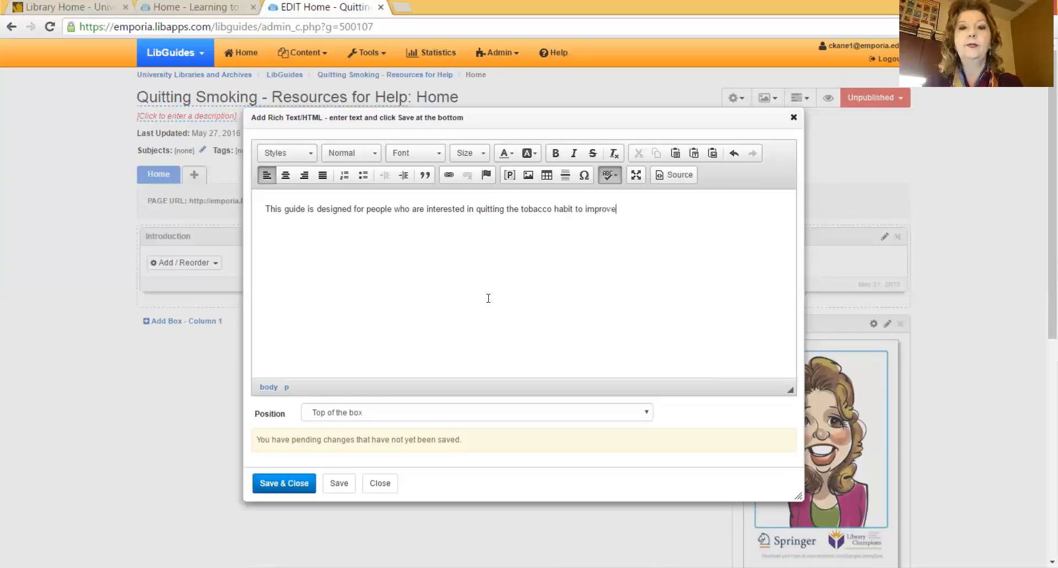
{"action": "type", "text": " their health."}
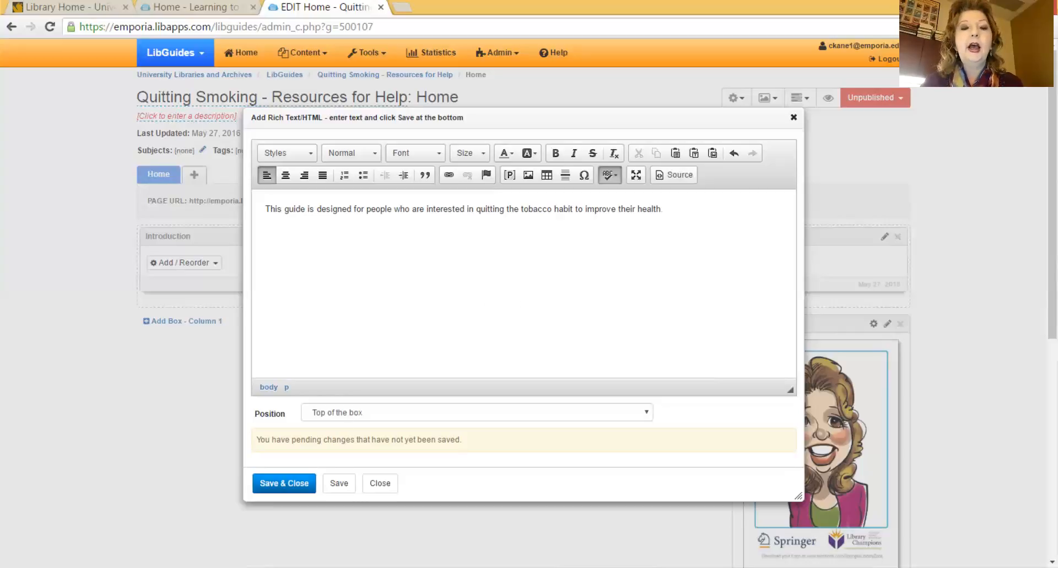
{"action": "left_click", "coordinate": [284, 483]}
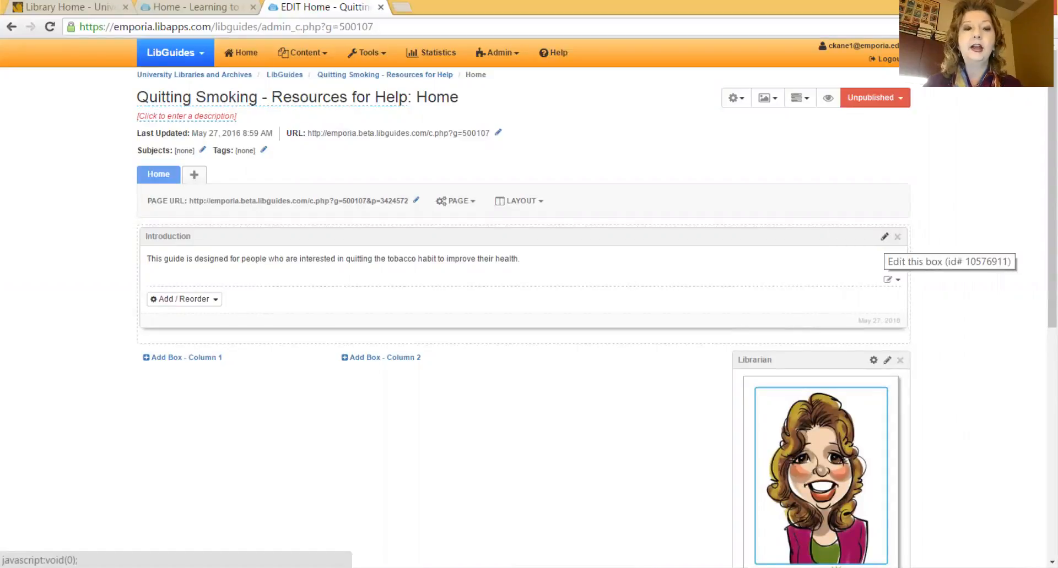
Add a regular top-level page named "Online Resources" to the guide
{"action": "left_click", "coordinate": [196, 175]}
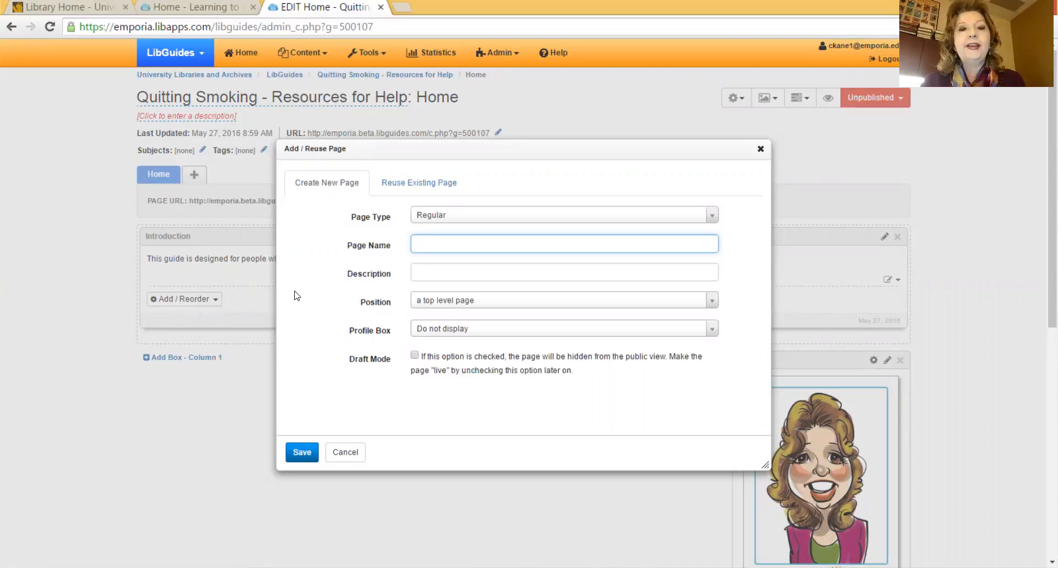
{"action": "type", "text": "On"}
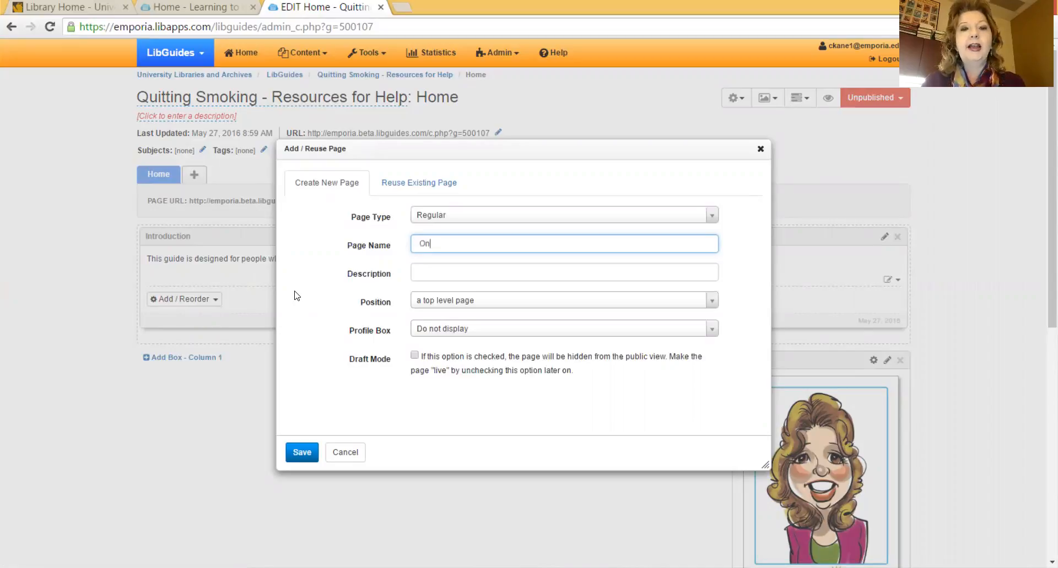
{"action": "type", "text": "line Resources"}
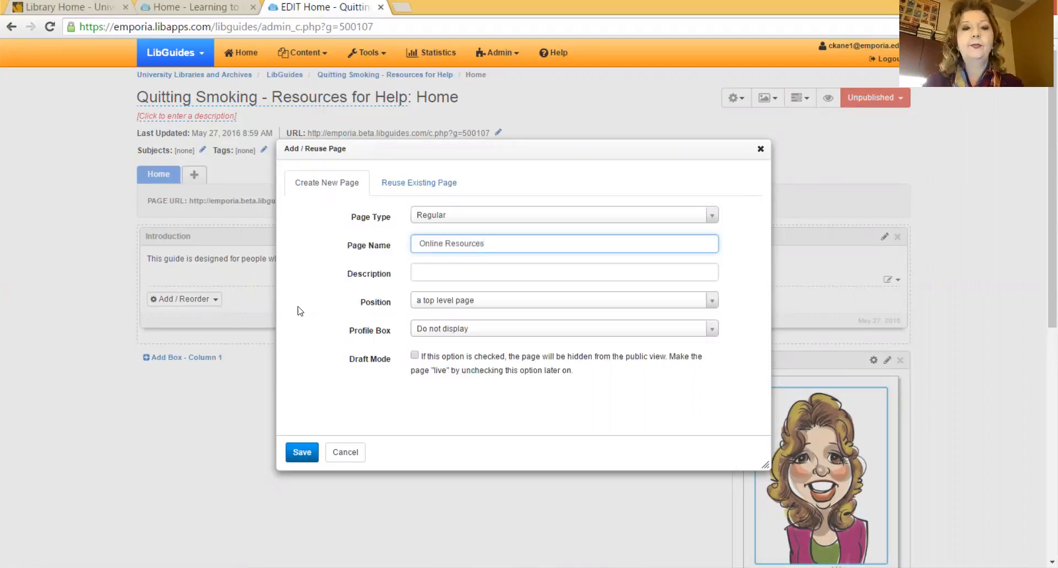
{"action": "left_click", "coordinate": [306, 454]}
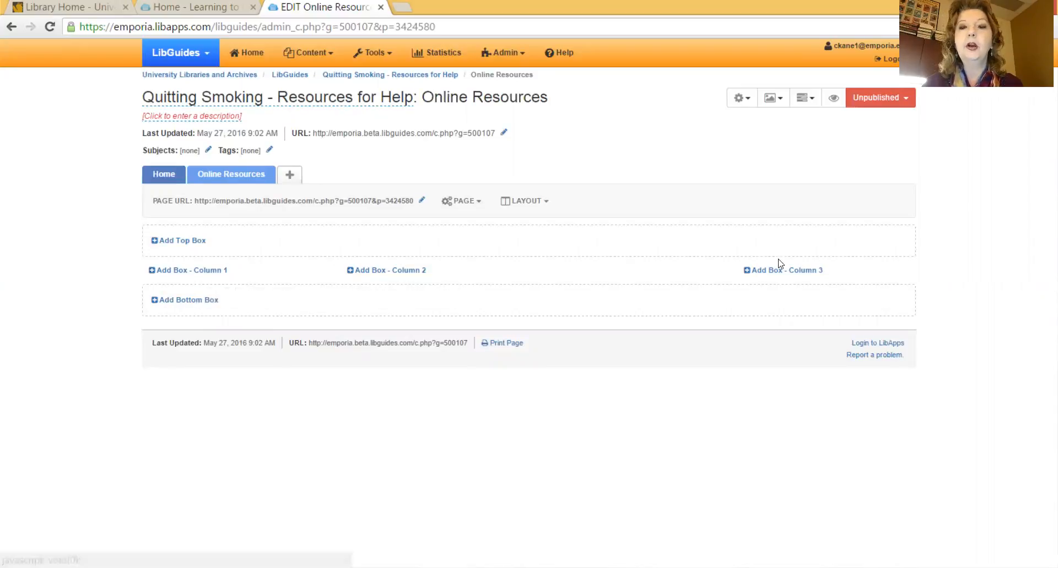
Add standard boxes named "Databases" in column 1 and "Web Sites" in column 2 of the Online Resources page
{"action": "left_click", "coordinate": [216, 273]}
{"action": "type", "text": "Databases"}
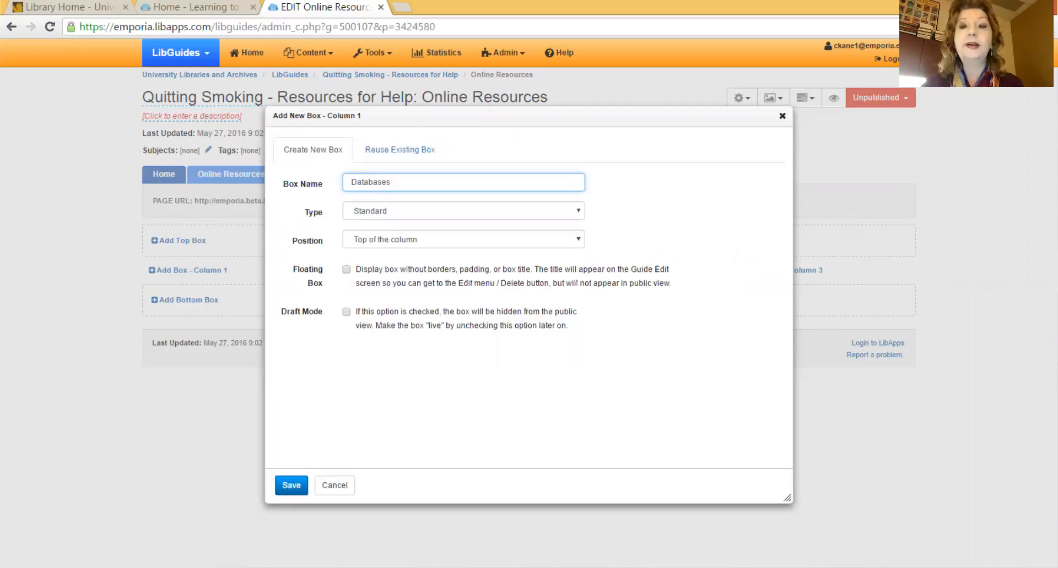
{"action": "left_click", "coordinate": [291, 485]}
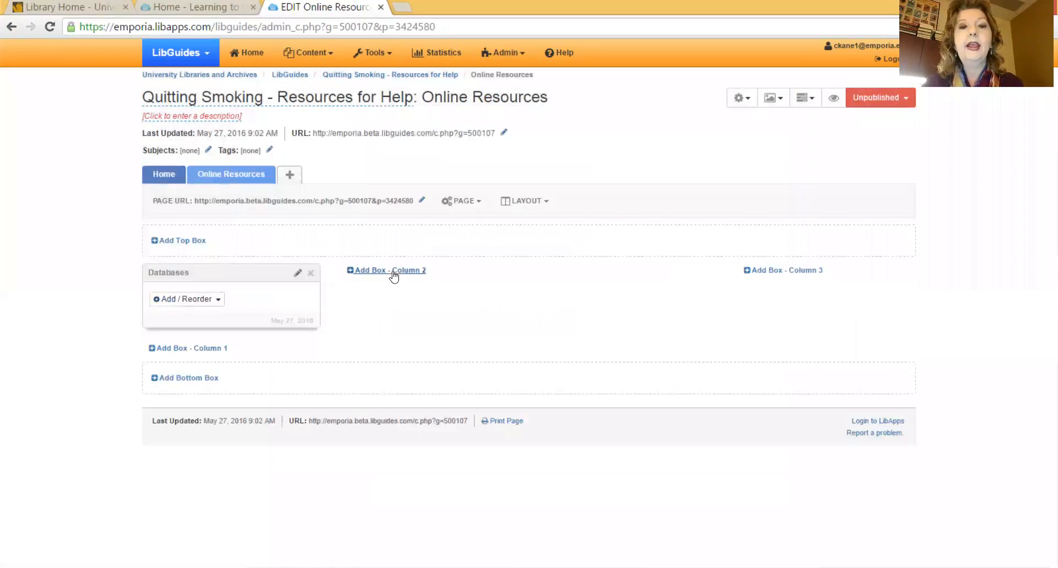
{"action": "left_click", "coordinate": [394, 272]}
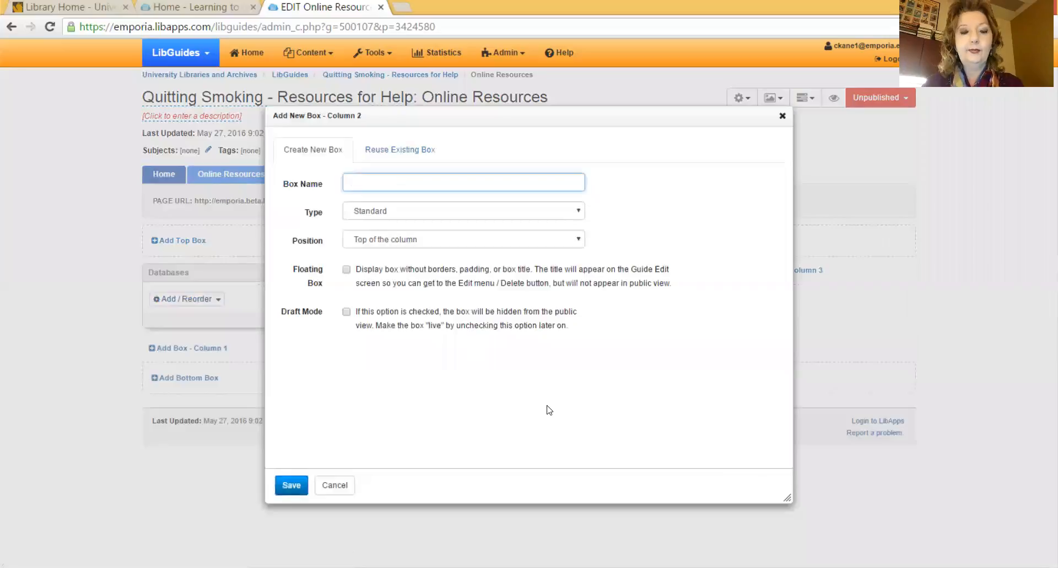
{"action": "type", "text": "We"}
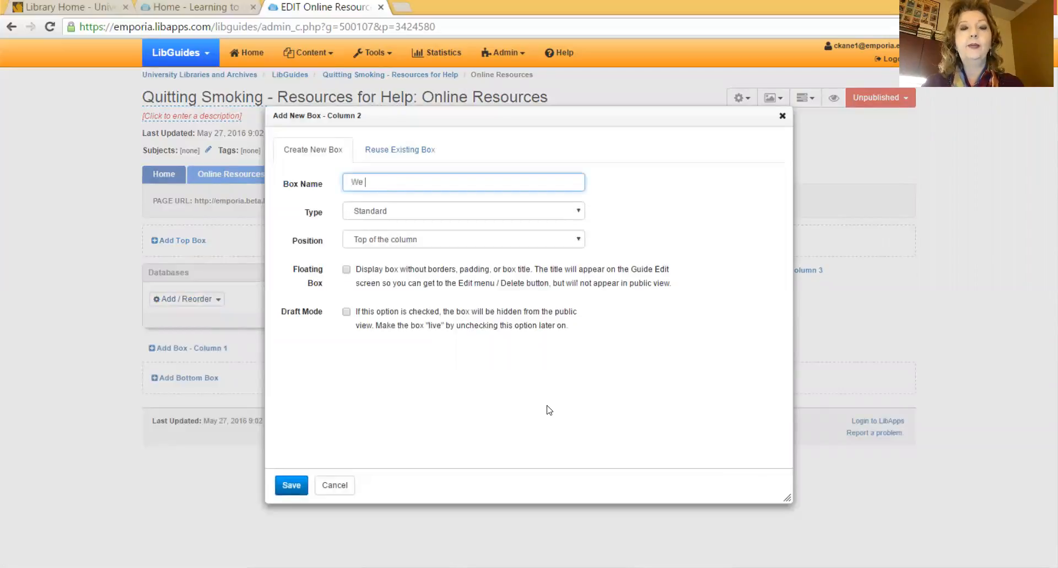
{"action": "type", "text": "b Sites"}
{"action": "left_click", "coordinate": [292, 486]}
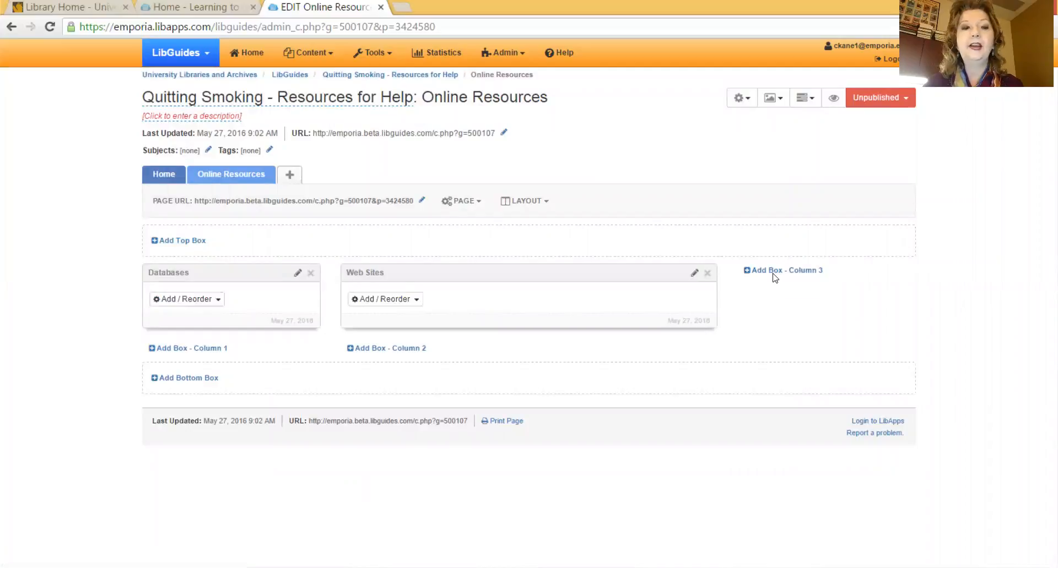
Start adding a database to the Databases box, search for "Med" and choose MEDLINE
{"action": "left_click", "coordinate": [218, 301]}
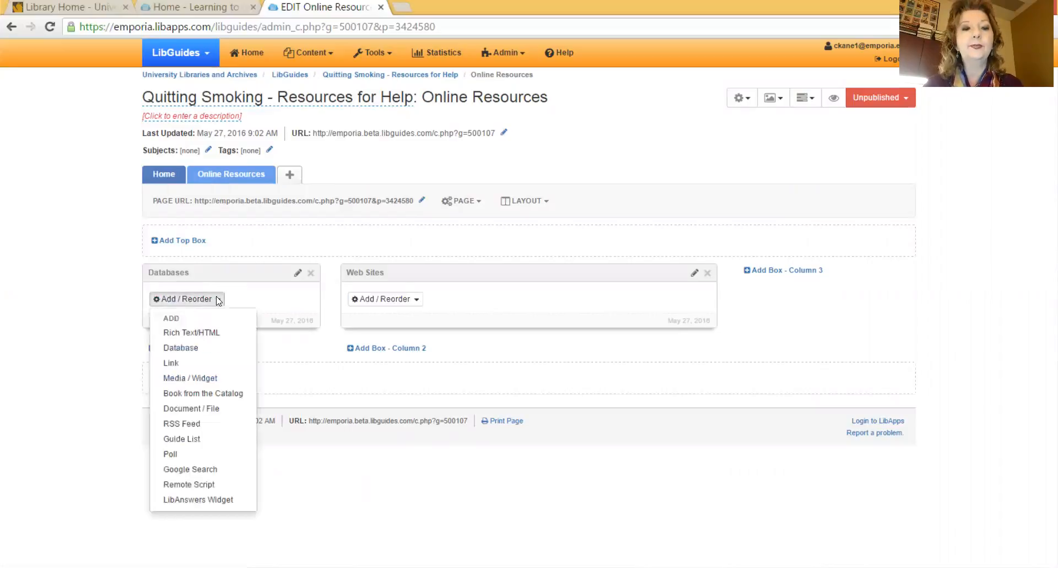
{"action": "left_click", "coordinate": [194, 350]}
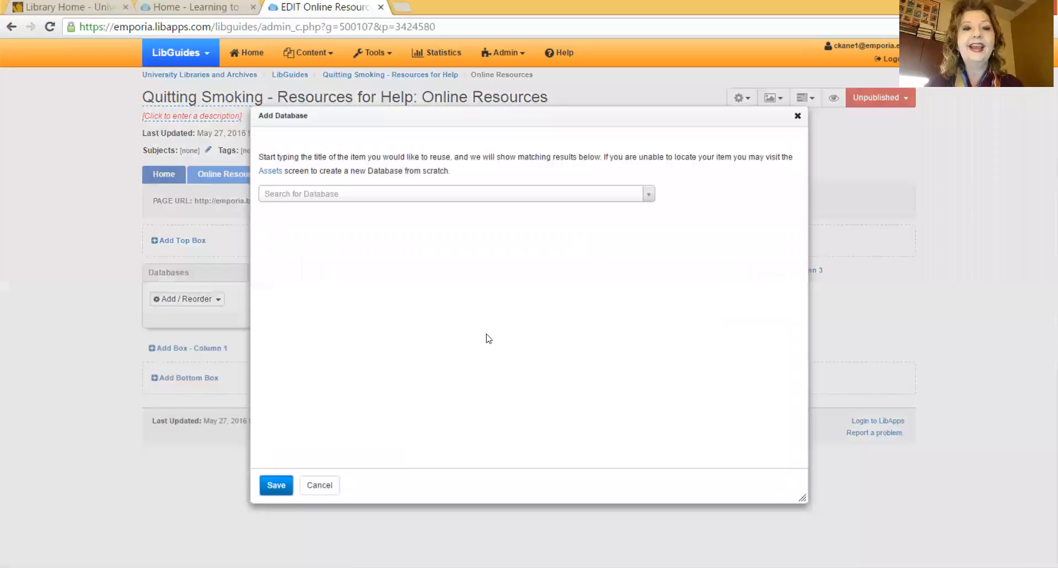
{"action": "left_click", "coordinate": [461, 195]}
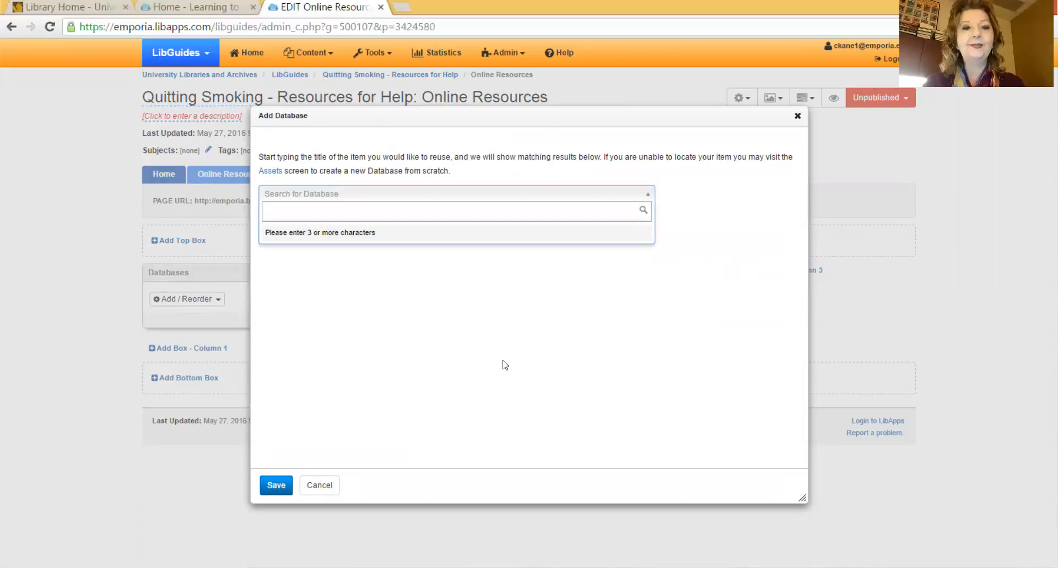
{"action": "type", "text": "M"}
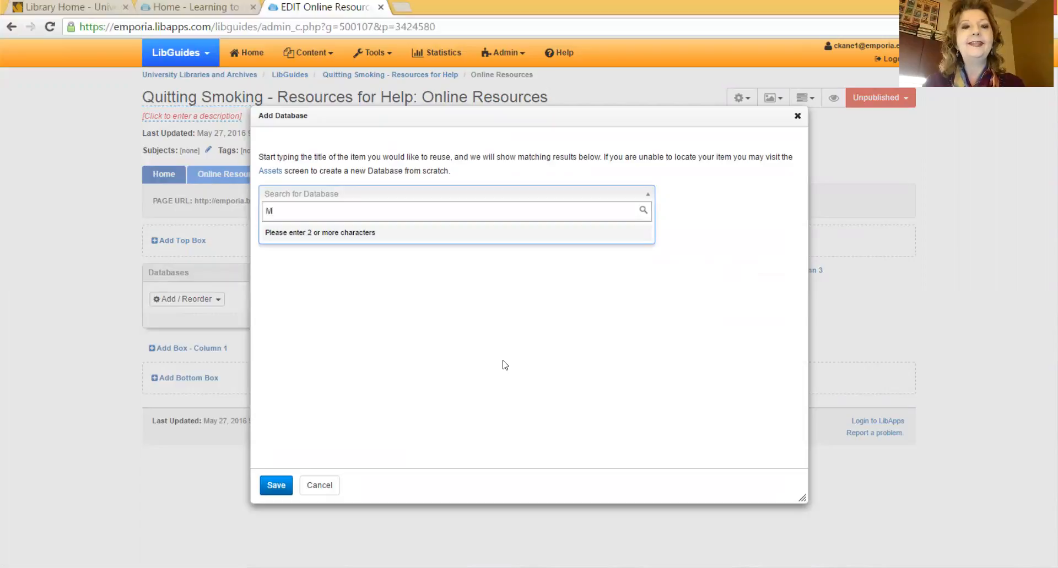
{"action": "type", "text": "ed"}
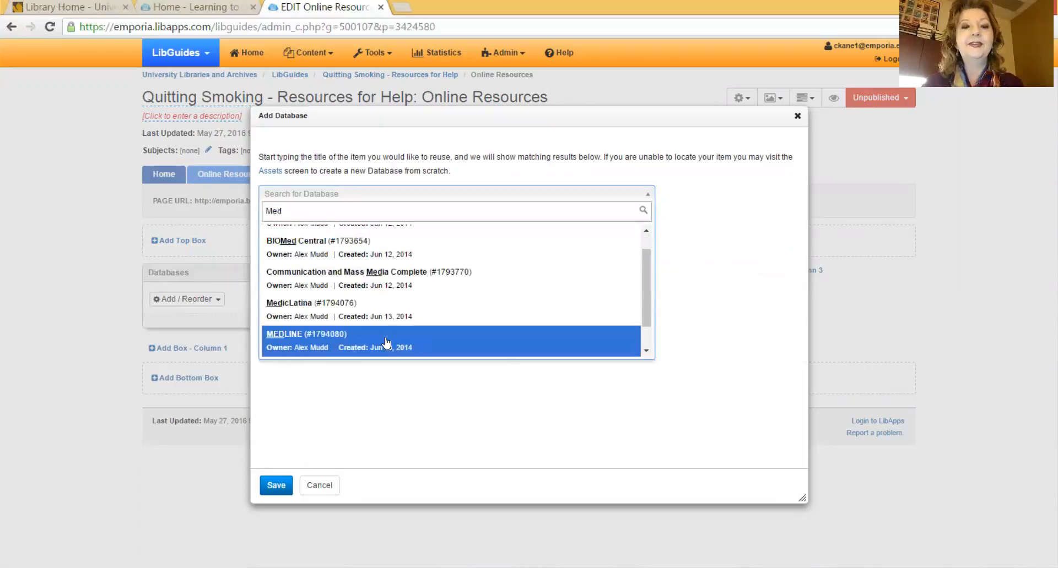
{"action": "left_click", "coordinate": [386, 341]}
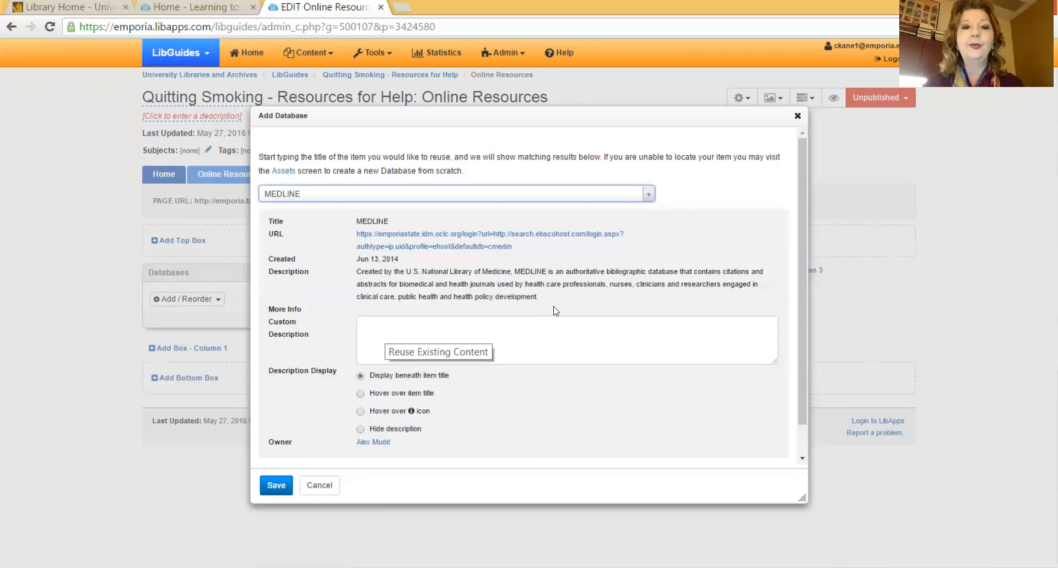
Give MEDLINE the custom description "MEDLINE is a very useful resource for links to articles about medical treatments for quitting smoking." and save the database entry
{"action": "left_click", "coordinate": [386, 327]}
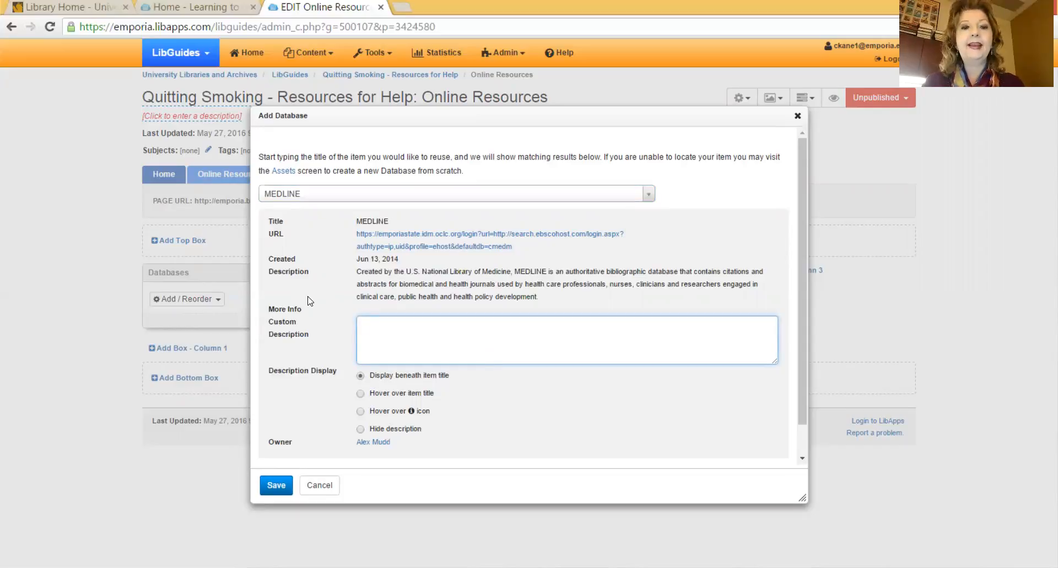
{"action": "type", "text": "MEDLIN"}
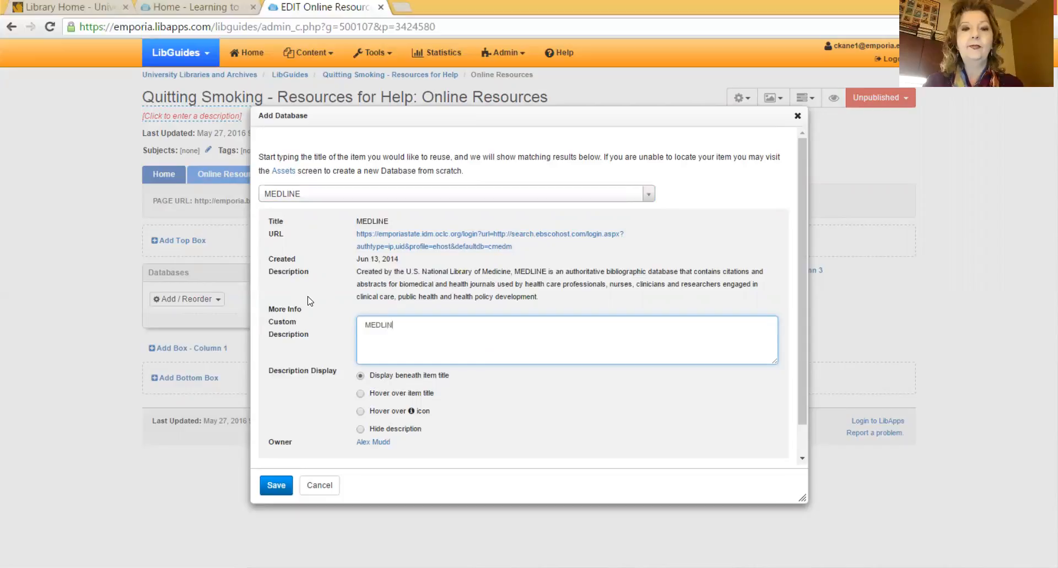
{"action": "type", "text": "E is a very us"}
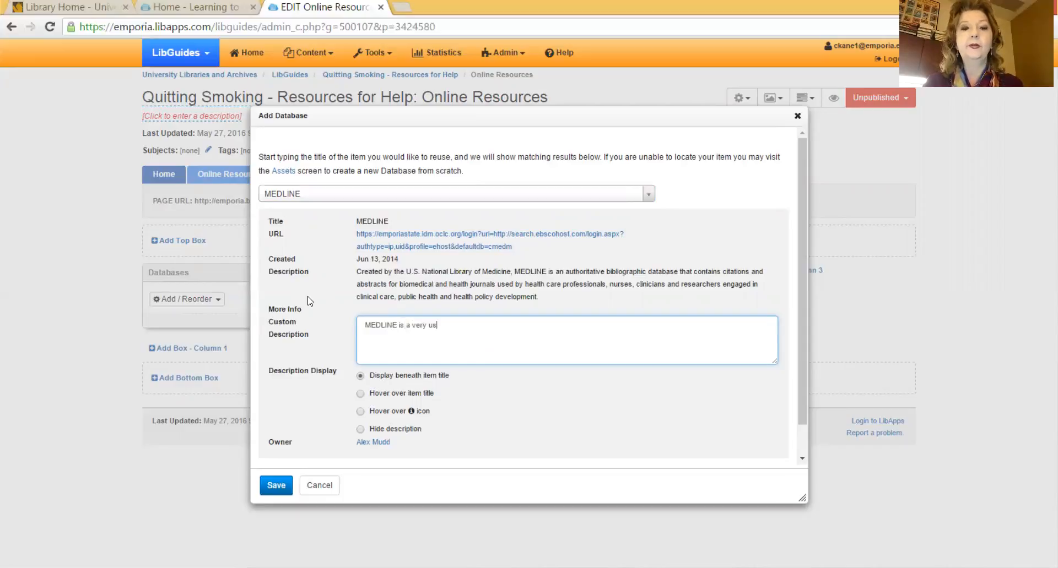
{"action": "type", "text": "eful r"}
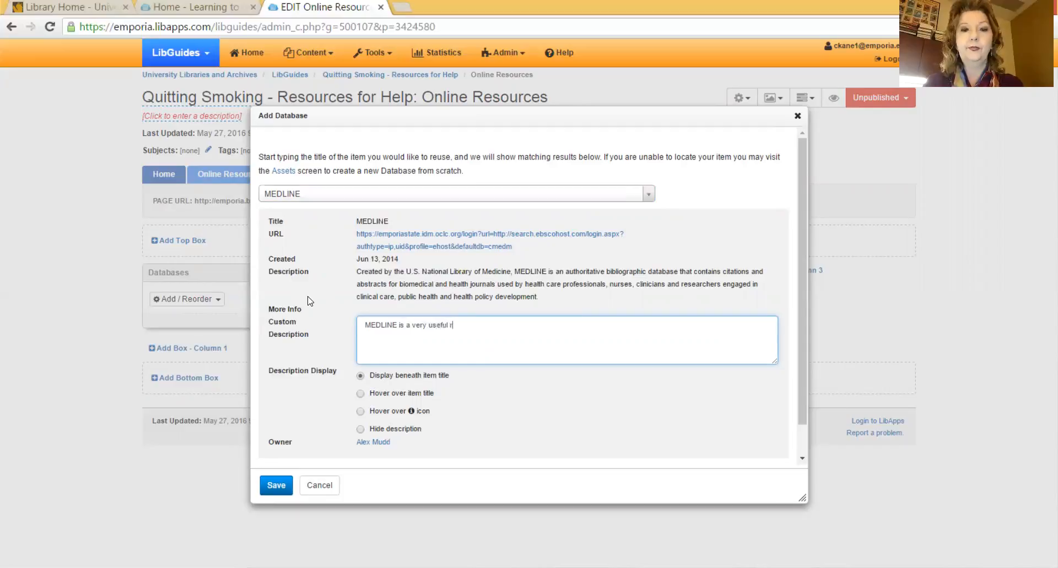
{"action": "type", "text": "esources"}
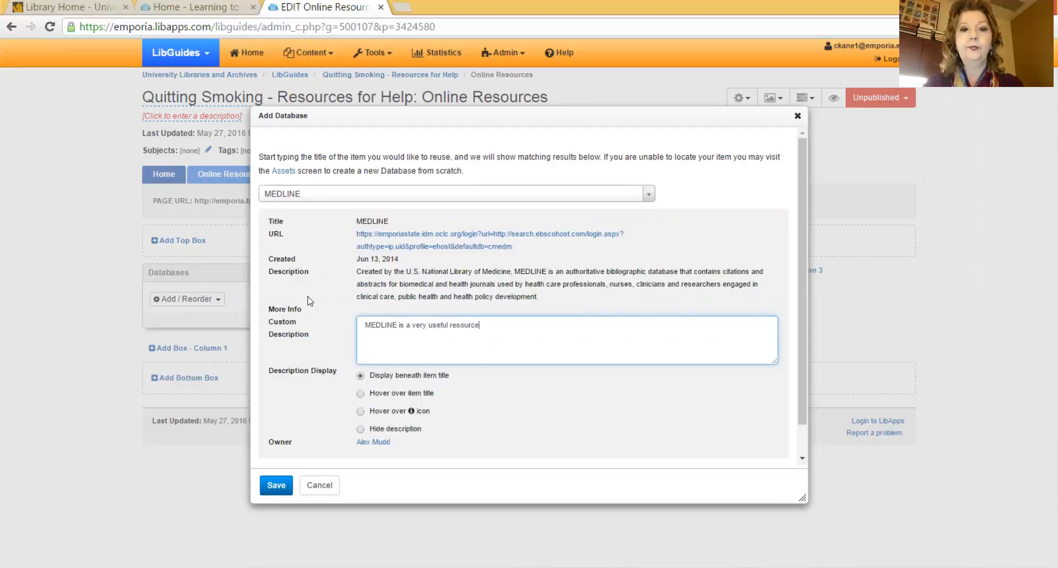
{"action": "key", "text": "BackSpace"}
{"action": "type", "text": "for links to articles a"}
{"action": "key", "text": "BackSpace"}
{"action": "key", "text": "BackSpace"}
{"action": "type", "text": "s about medical "}
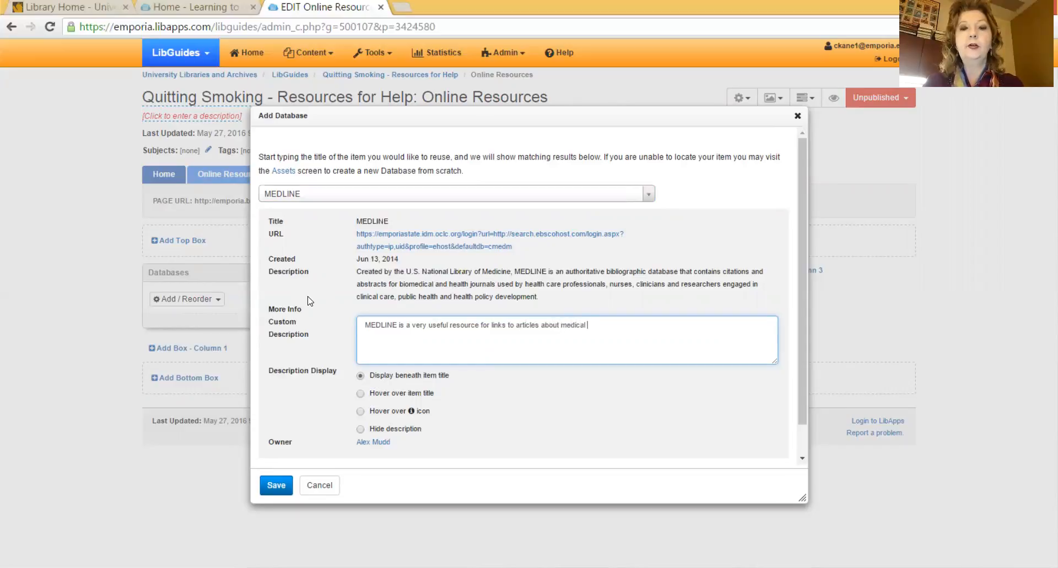
{"action": "type", "text": "treatments for quitti"}
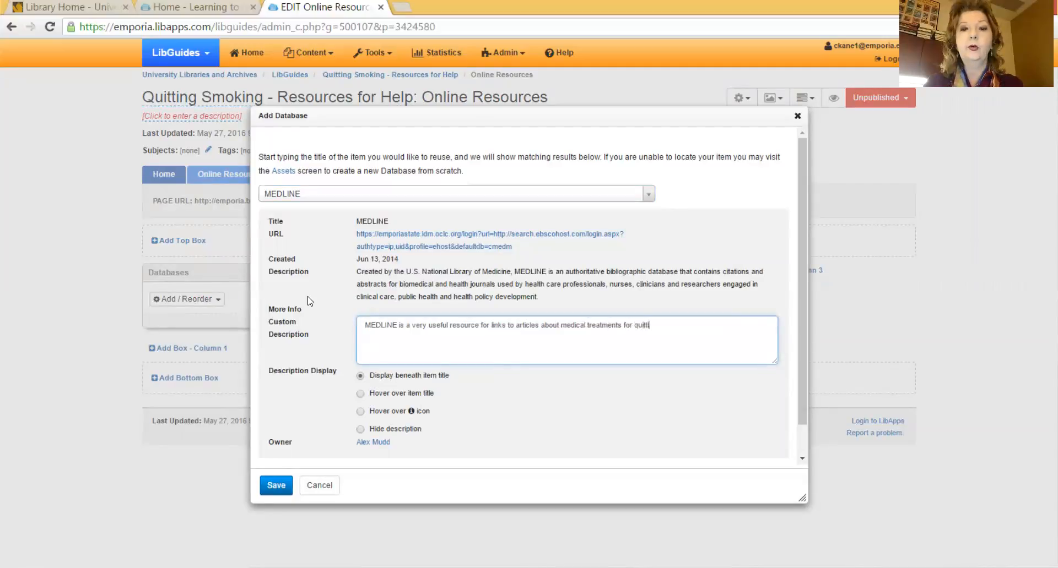
{"action": "type", "text": "ng smoking."}
{"action": "left_click", "coordinate": [276, 485]}
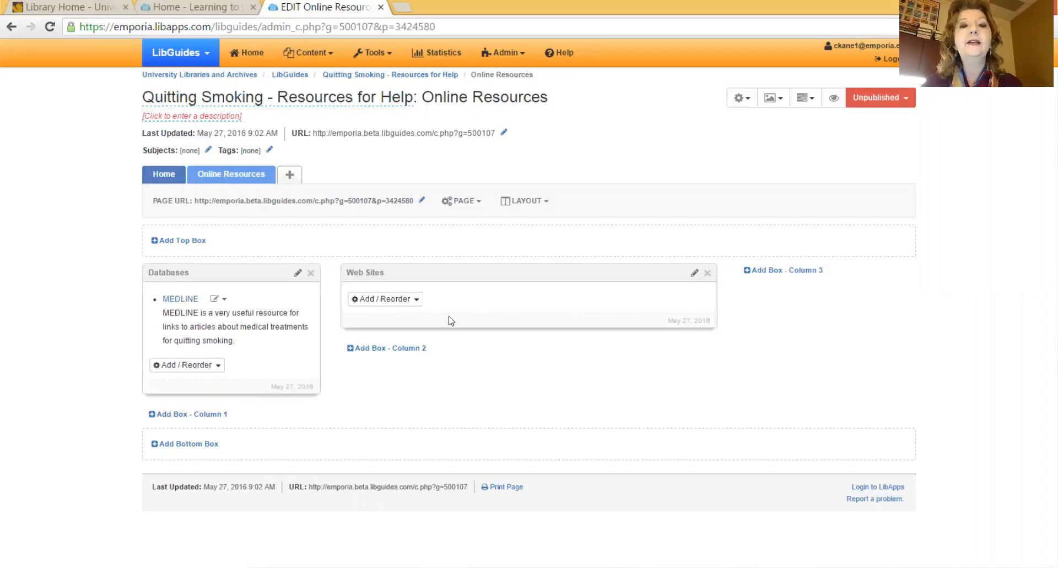
Start a new link in the Web Sites box, switch to the library home page's browser tab and search Google for "smoking cessation"
{"action": "left_click", "coordinate": [417, 299]}
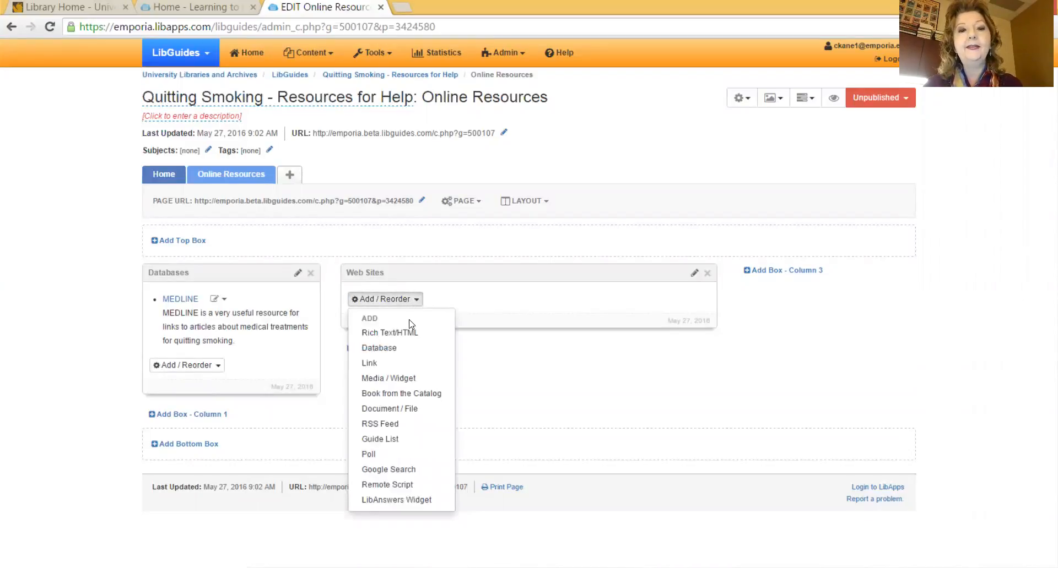
{"action": "left_click", "coordinate": [372, 365]}
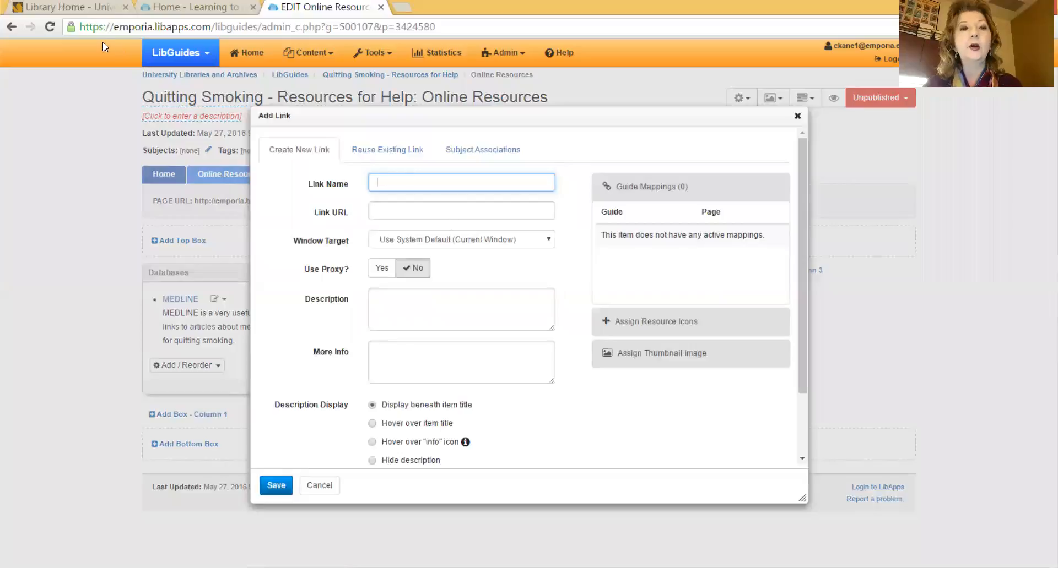
{"action": "left_click", "coordinate": [65, 7]}
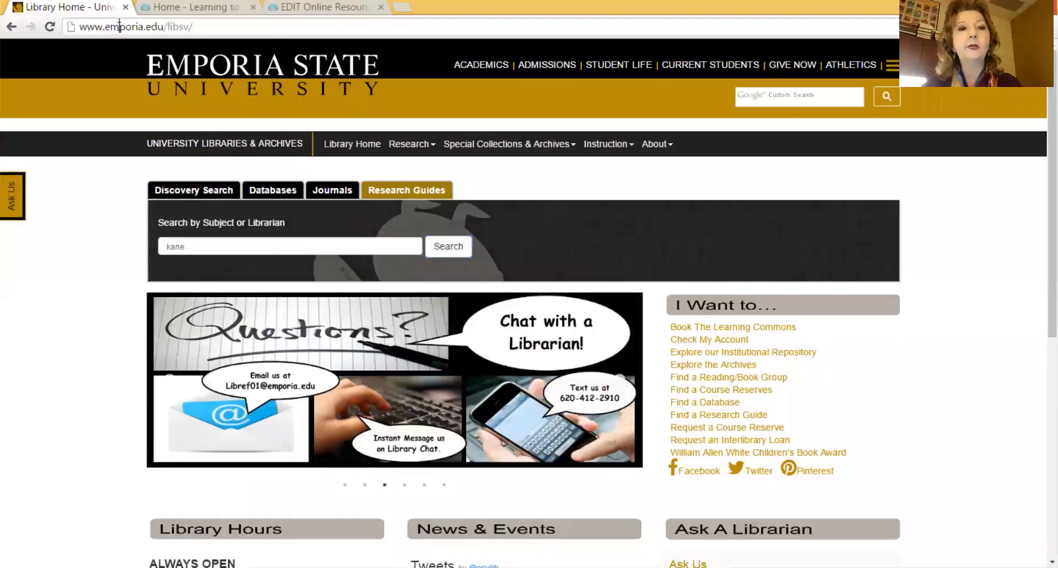
{"action": "left_click", "coordinate": [120, 27]}
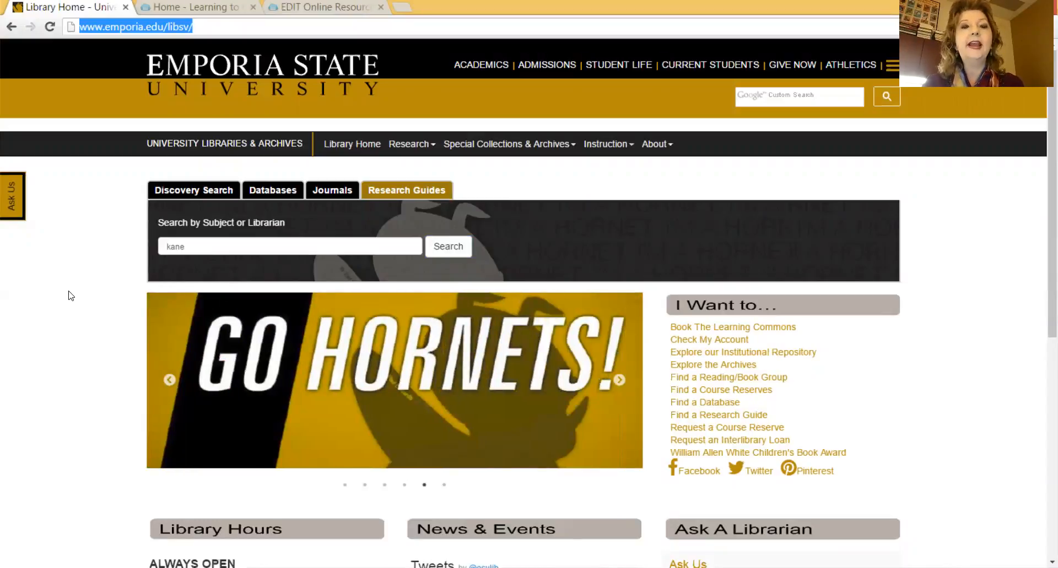
{"action": "type", "text": "smo"}
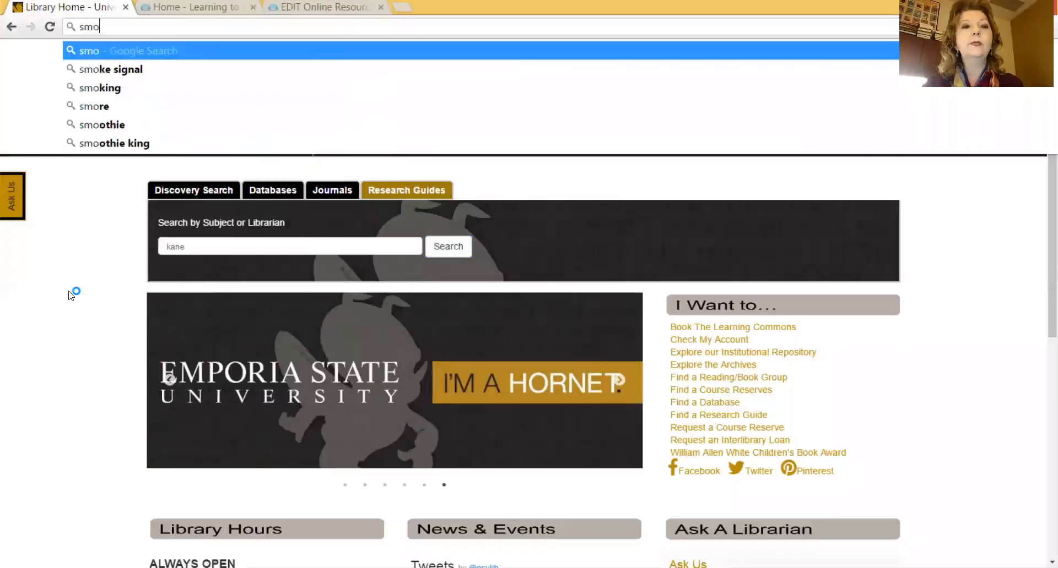
{"action": "type", "text": "king ces"}
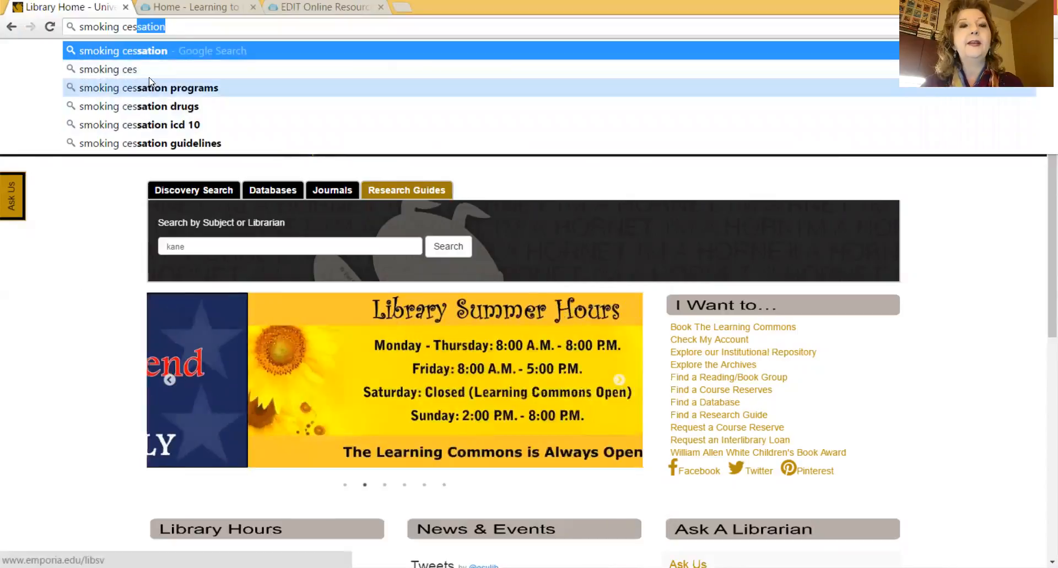
{"action": "left_click", "coordinate": [152, 50]}
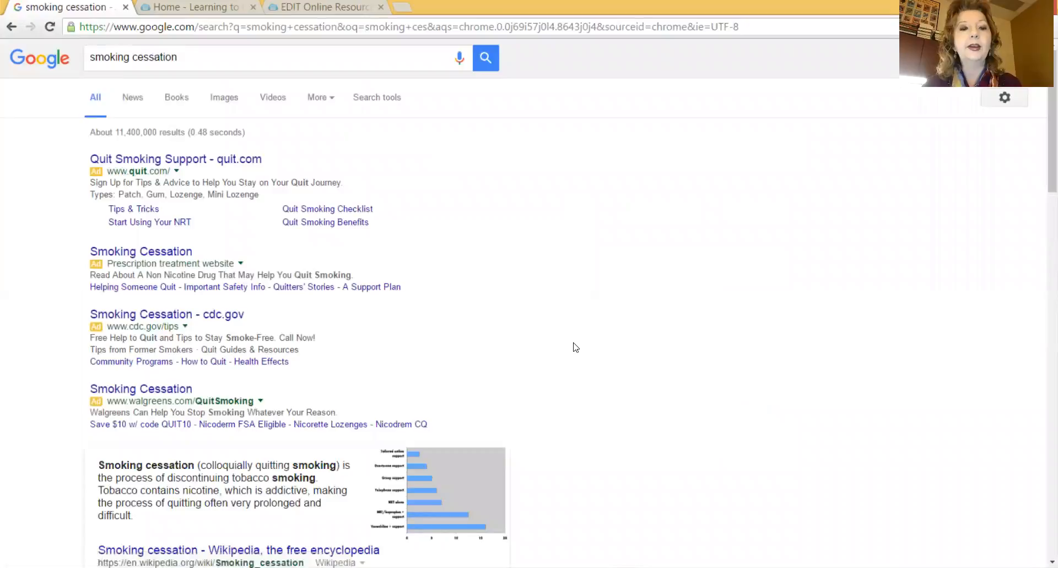
Find and open the CDC fact sheet on quitting smoking from the search results
{"action": "scroll", "coordinate": [575, 347], "scroll_direction": "down", "scroll_amount": 1}
{"action": "scroll", "coordinate": [574, 347], "scroll_direction": "down", "scroll_amount": 1}
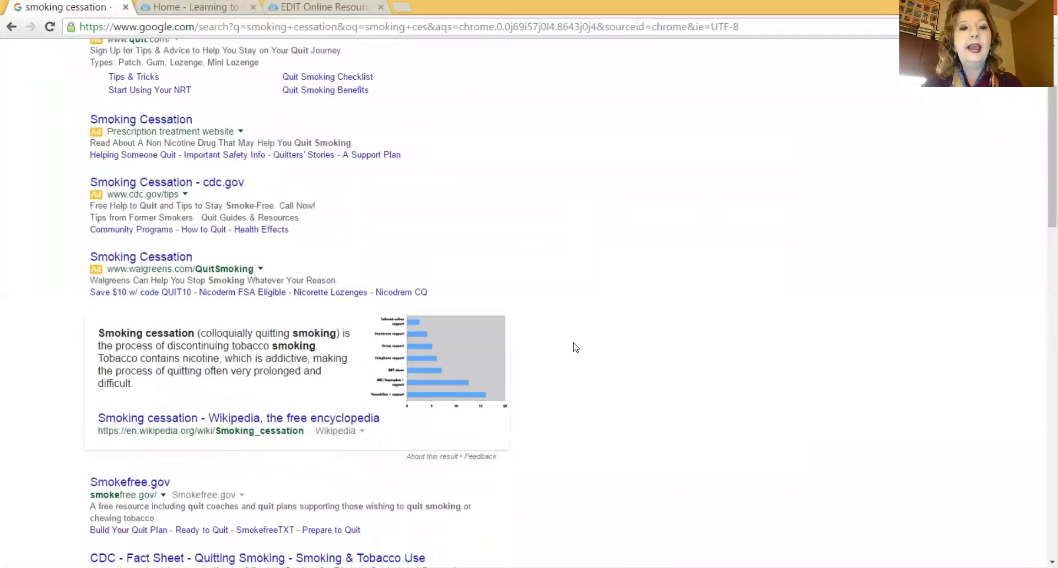
{"action": "scroll", "coordinate": [575, 347], "scroll_direction": "down", "scroll_amount": 4}
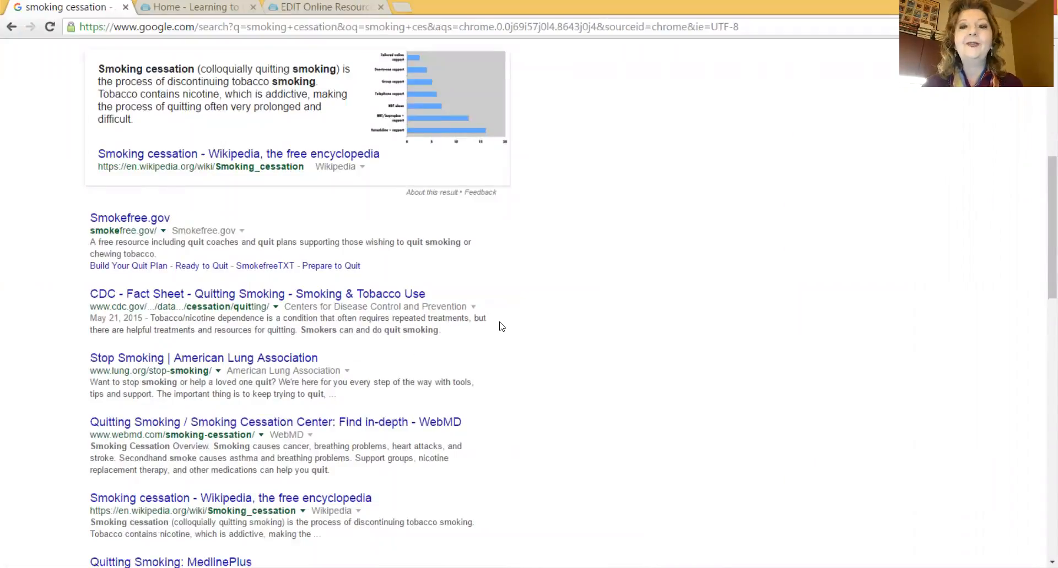
{"action": "scroll", "coordinate": [501, 328], "scroll_direction": "down", "scroll_amount": 1}
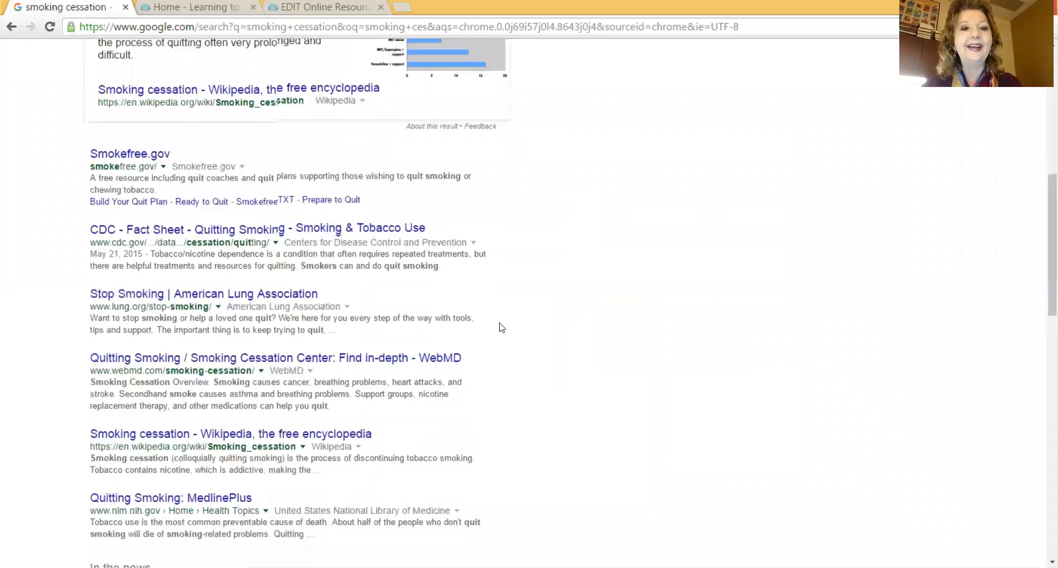
{"action": "left_click", "coordinate": [241, 231]}
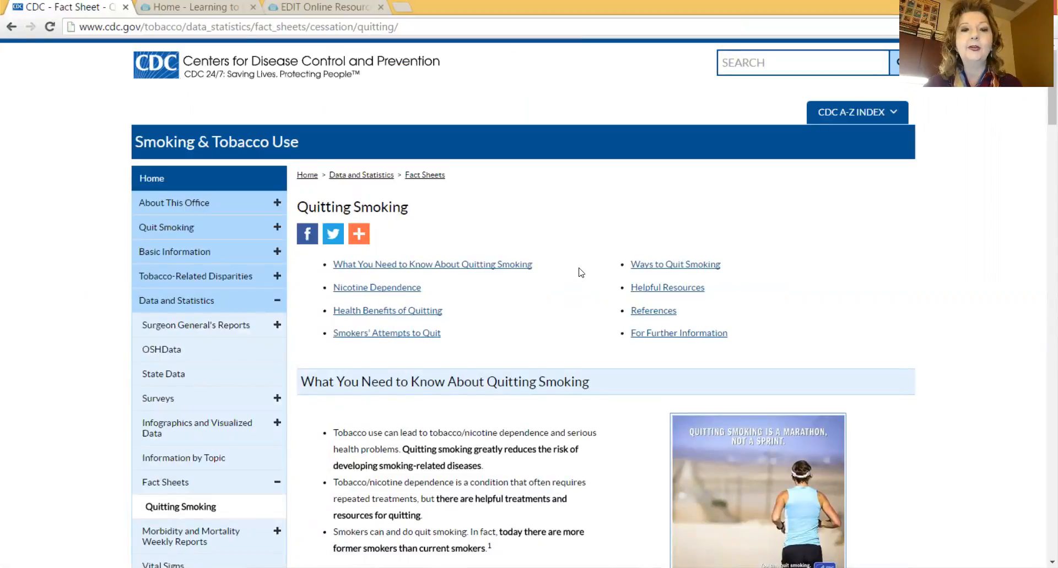
Copy the CDC page's web address and paste it as the URL of the new link in LibGuides
{"action": "left_click", "coordinate": [273, 21]}
{"action": "right_click", "coordinate": [272, 21]}
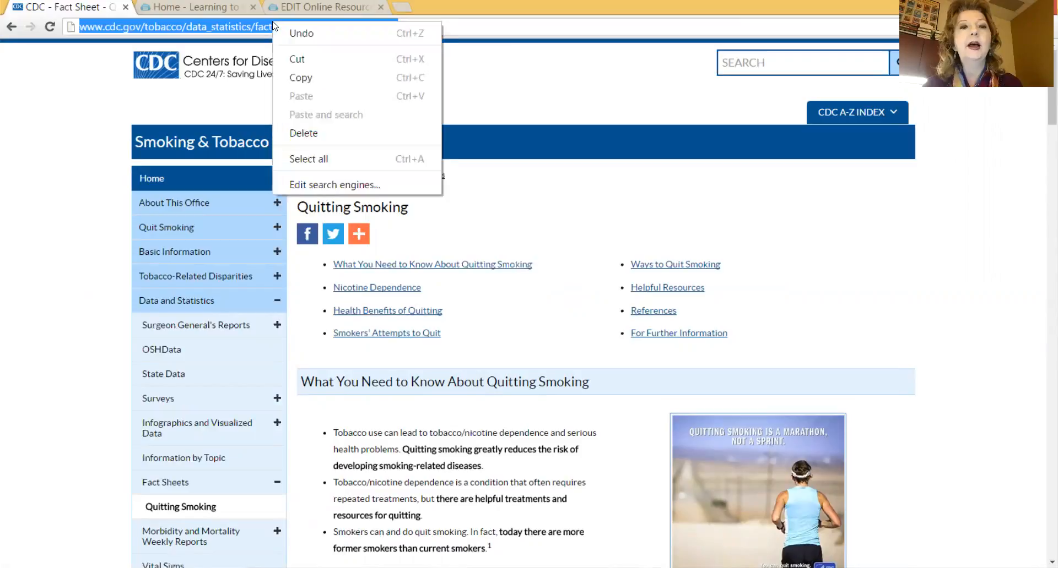
{"action": "left_click", "coordinate": [289, 77]}
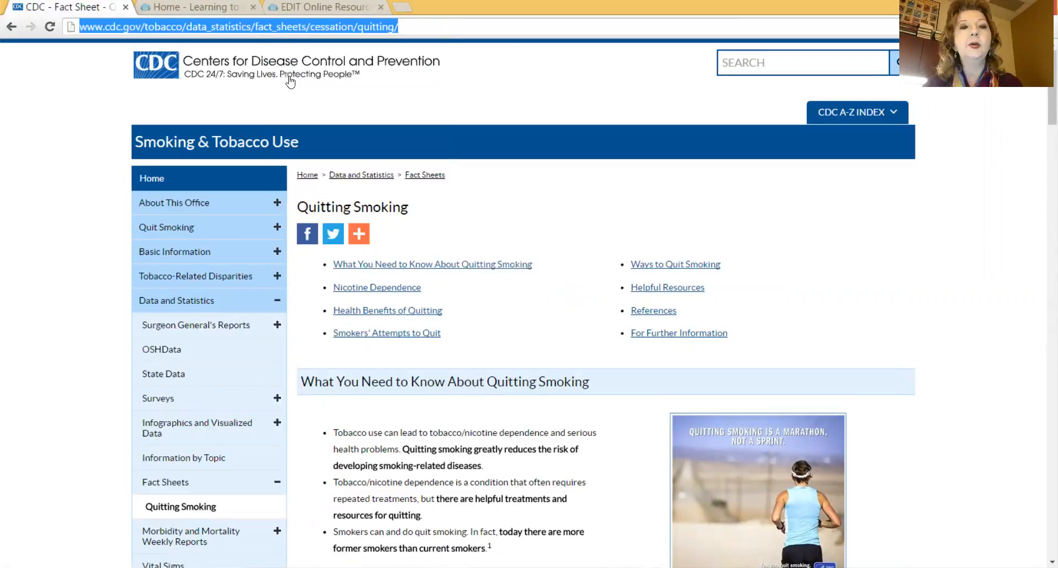
{"action": "left_click", "coordinate": [296, 7]}
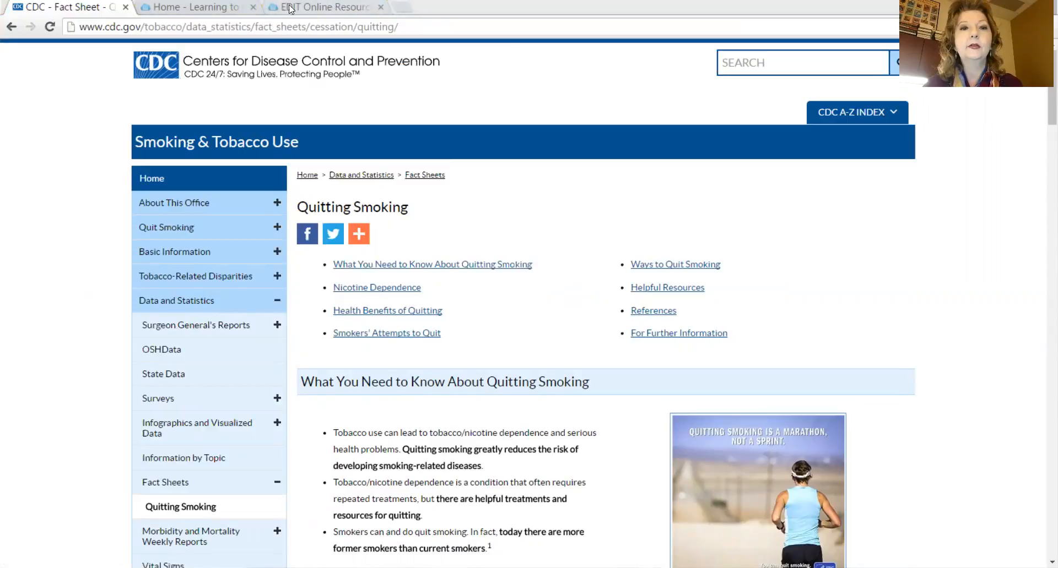
{"action": "left_click", "coordinate": [321, 7]}
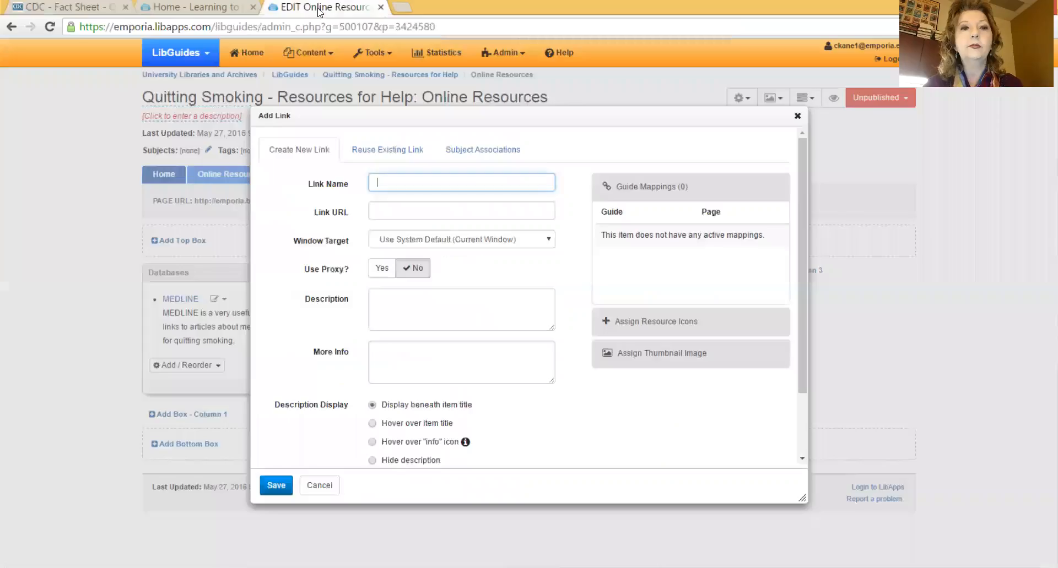
{"action": "left_click", "coordinate": [443, 212]}
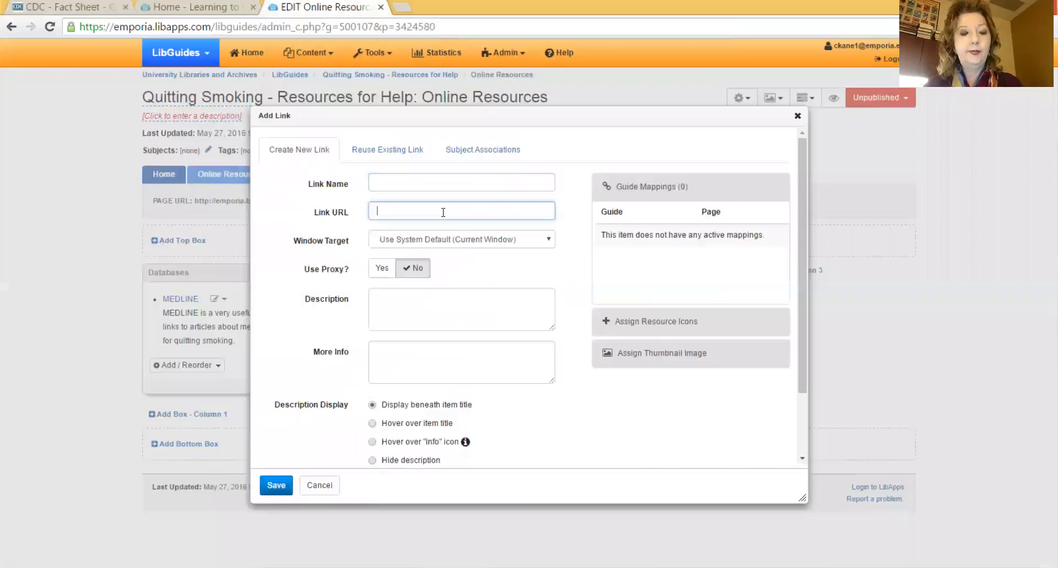
{"action": "key", "text": "ctrl+v"}
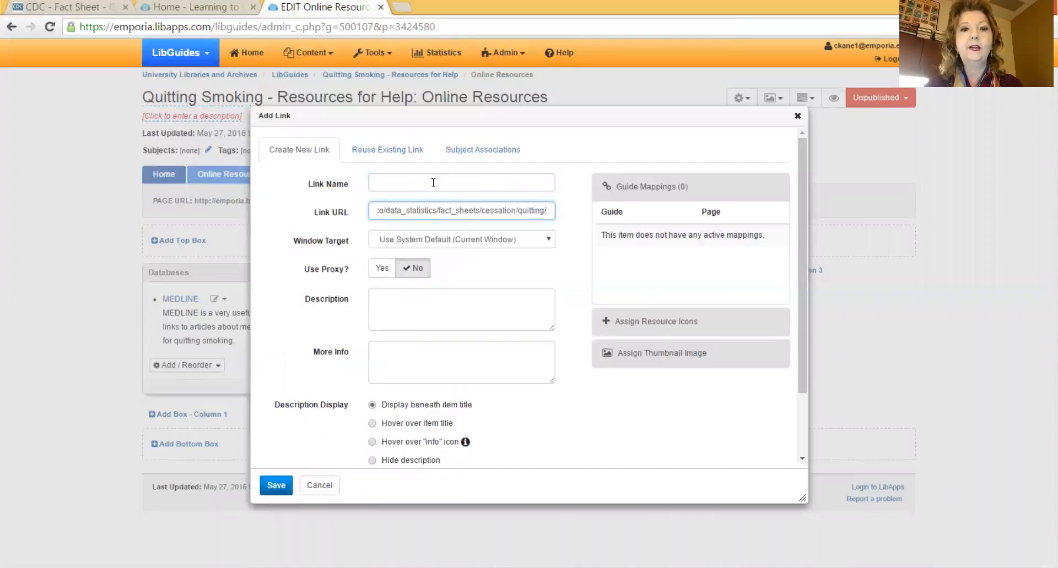
Name the new link "CDC - Smoking and Tobacco Use Fact Sheet"
{"action": "left_click", "coordinate": [433, 179]}
{"action": "type", "text": "CDC - "}
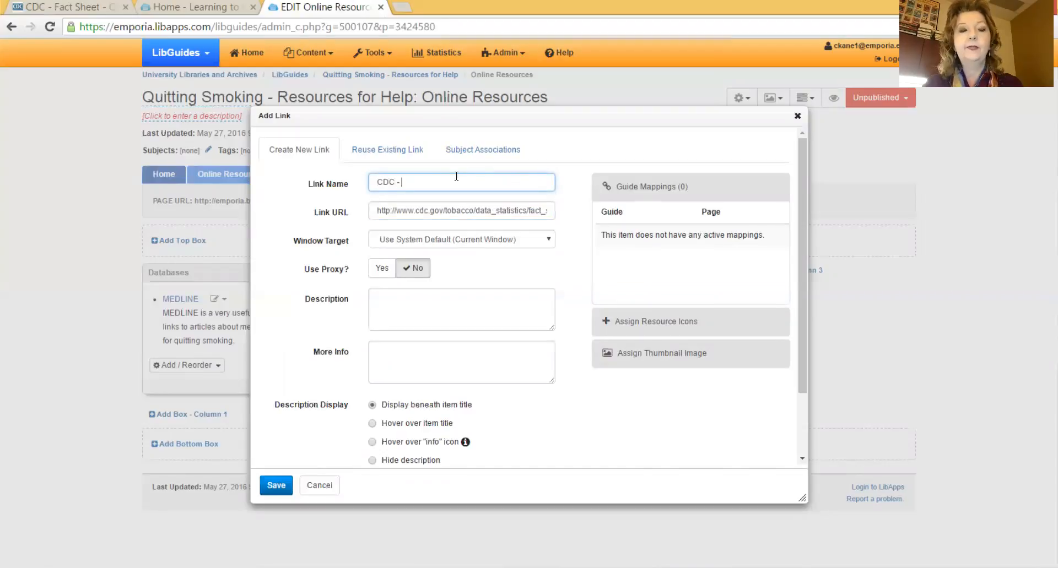
{"action": "type", "text": "Smoking and Toba"}
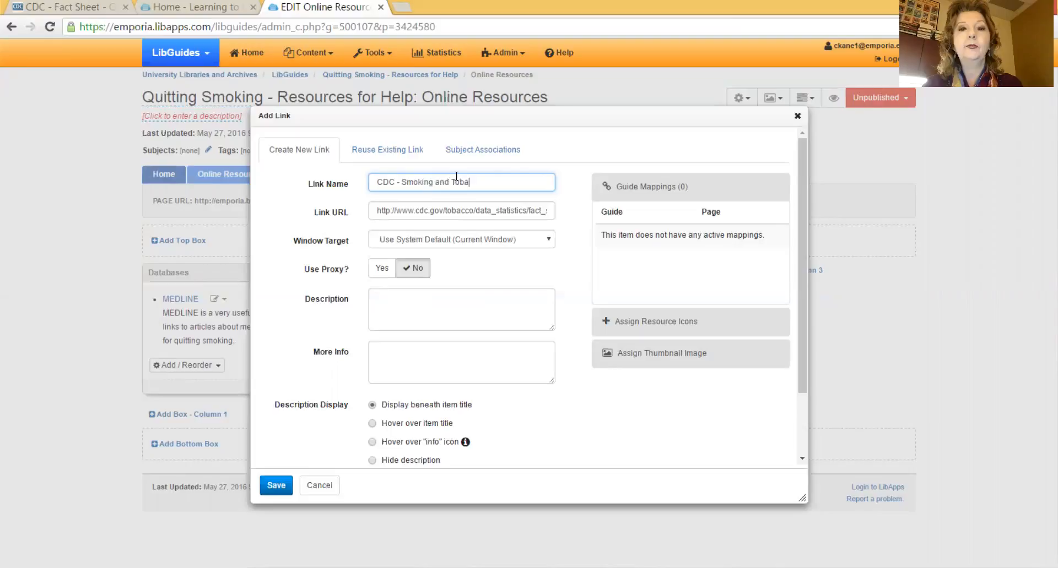
{"action": "type", "text": "cco Use Fact"}
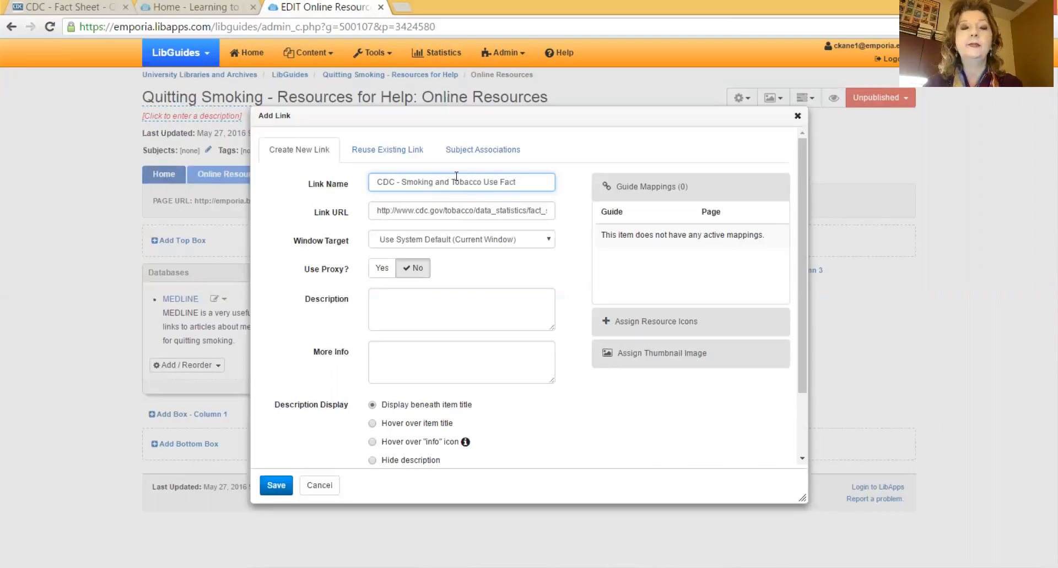
{"action": "type", "text": " Sheet"}
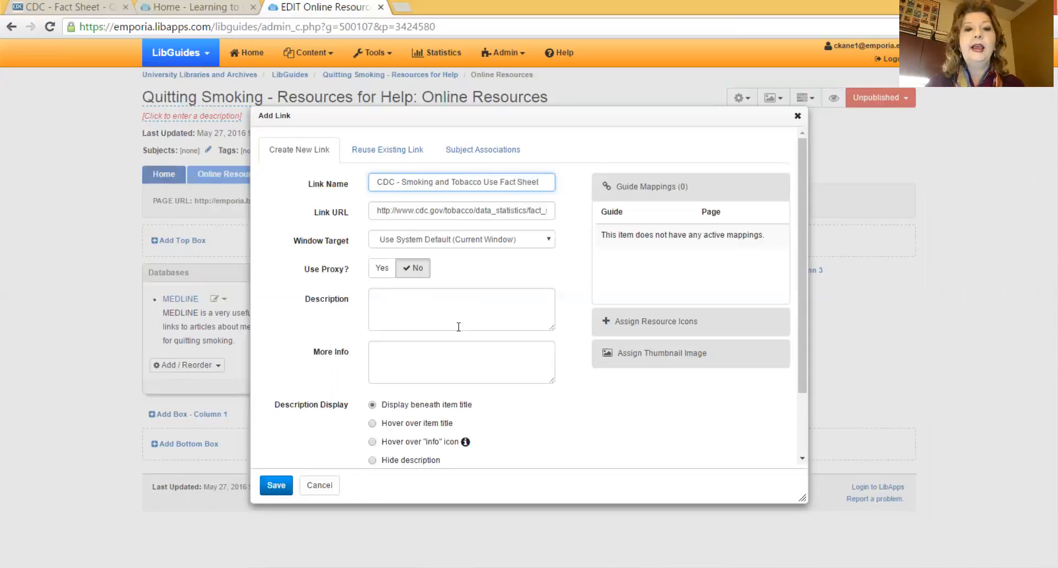
Set the CDC link's window target to Open in New Window, leave its description empty and save the link
{"action": "left_click", "coordinate": [393, 304]}
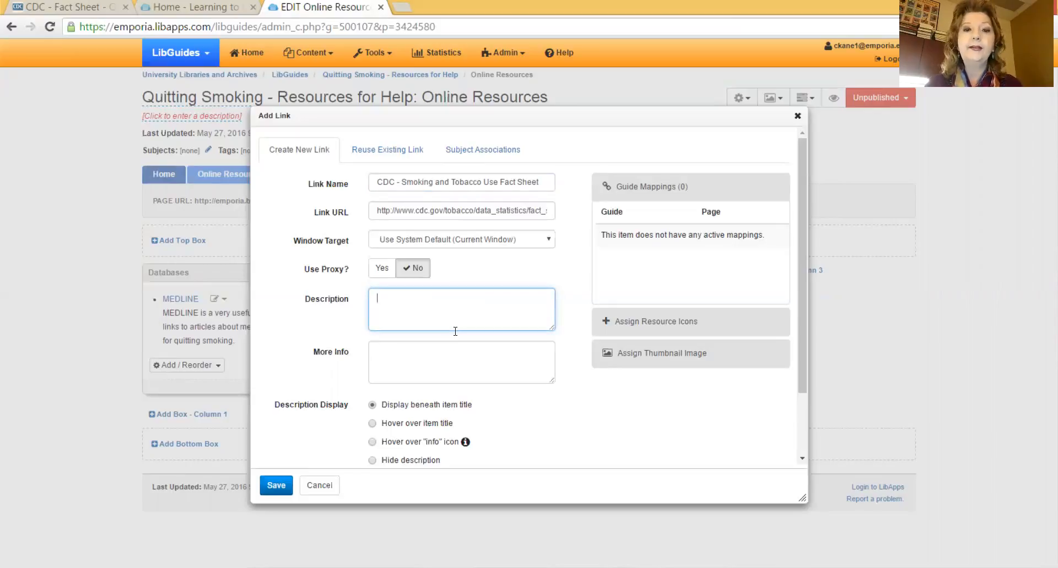
{"action": "left_click", "coordinate": [549, 241]}
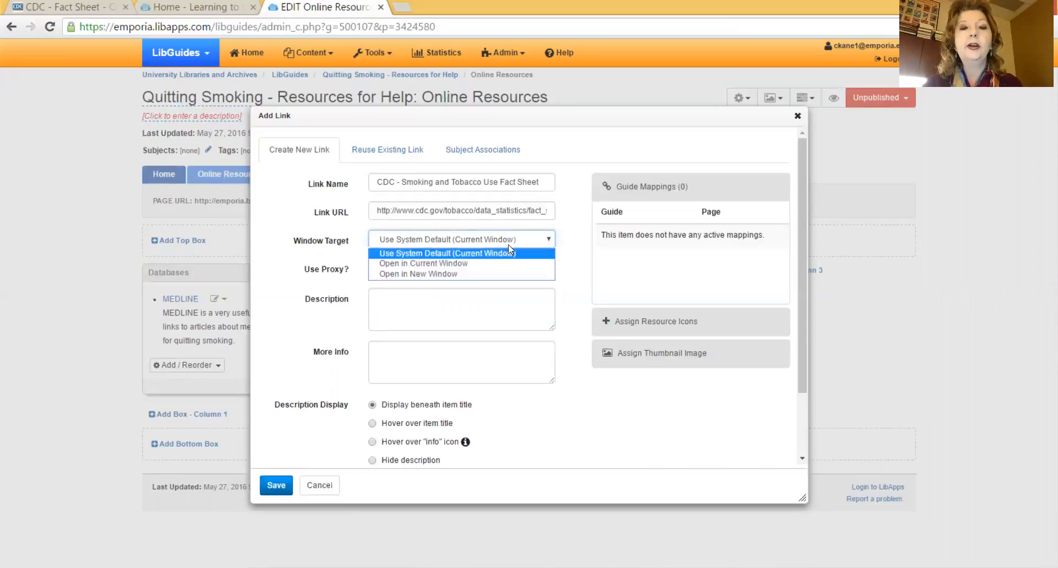
{"action": "left_click", "coordinate": [482, 273]}
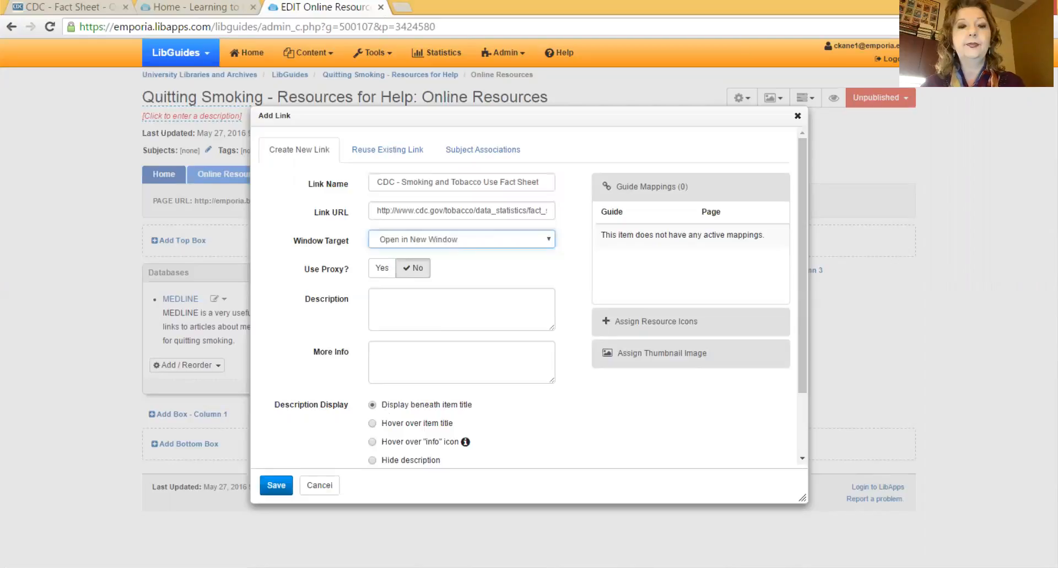
{"action": "left_click", "coordinate": [276, 485]}
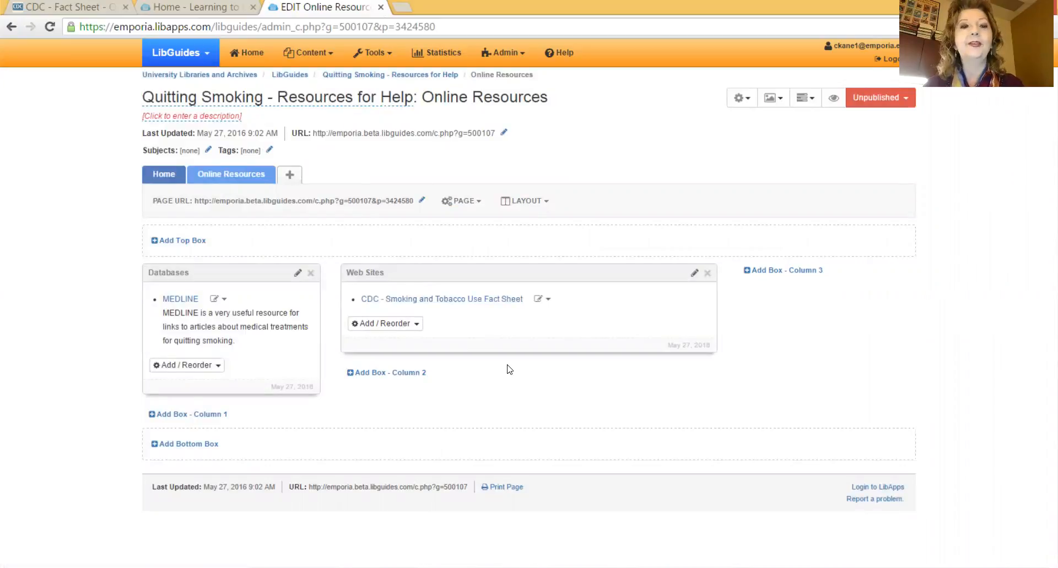
Add a regular top-level page named "Videos" to the guide
{"action": "left_click", "coordinate": [290, 175]}
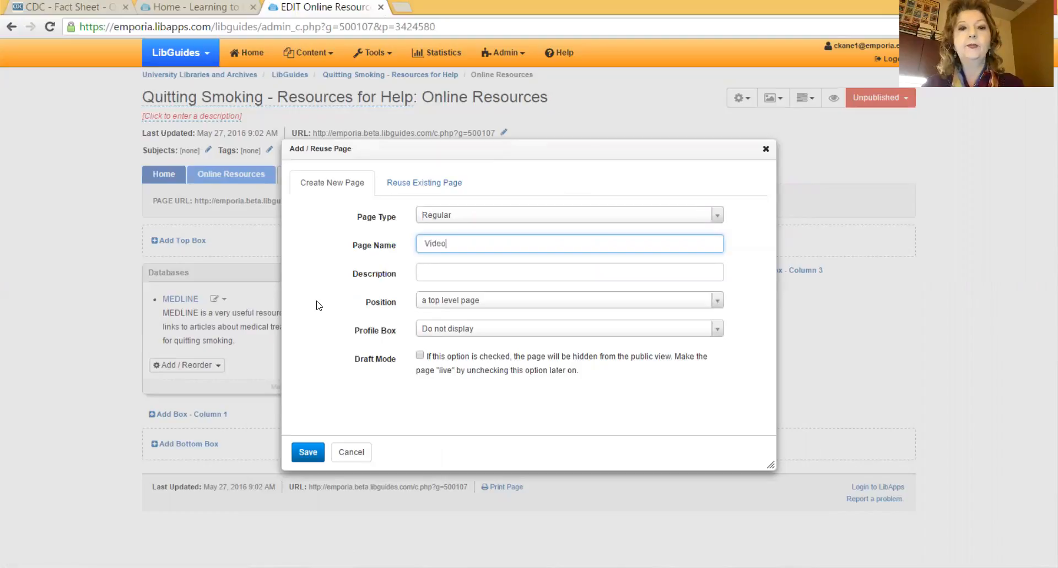
{"action": "left_click", "coordinate": [306, 452]}
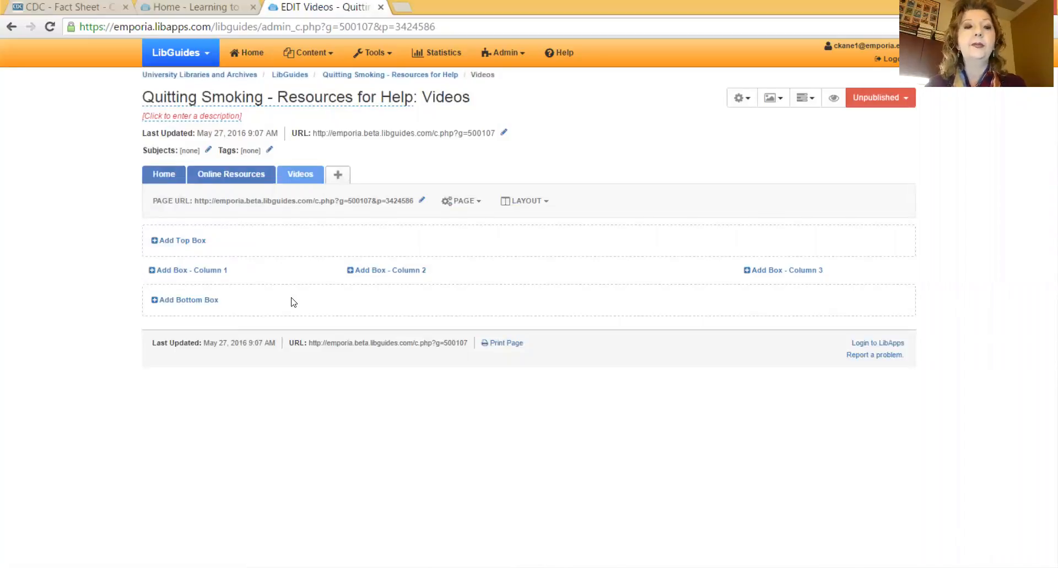
Add a standard top box named "Smoking Cessation Videos" to the Videos page
{"action": "left_click", "coordinate": [199, 242]}
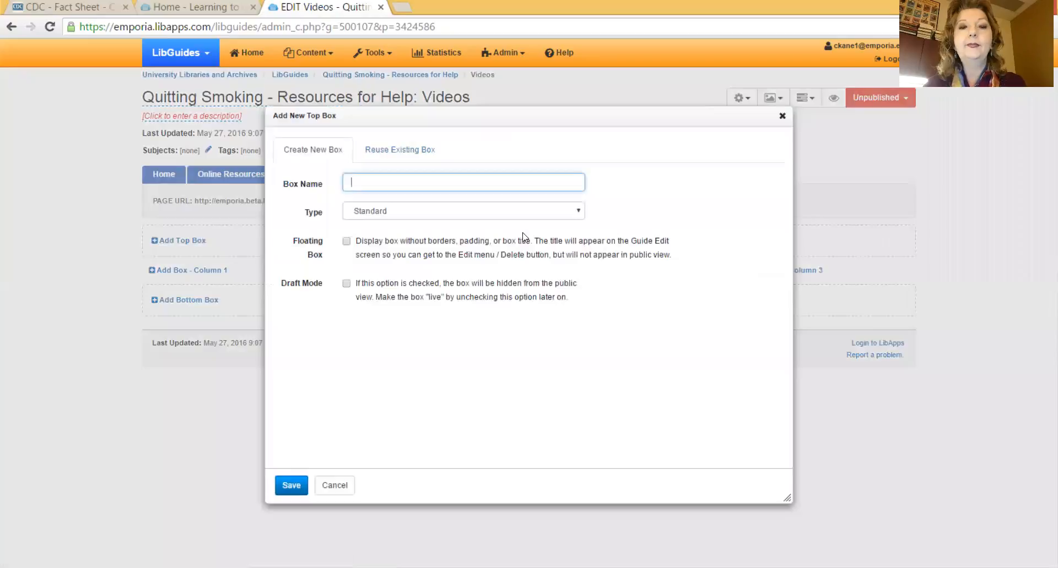
{"action": "left_click", "coordinate": [574, 216]}
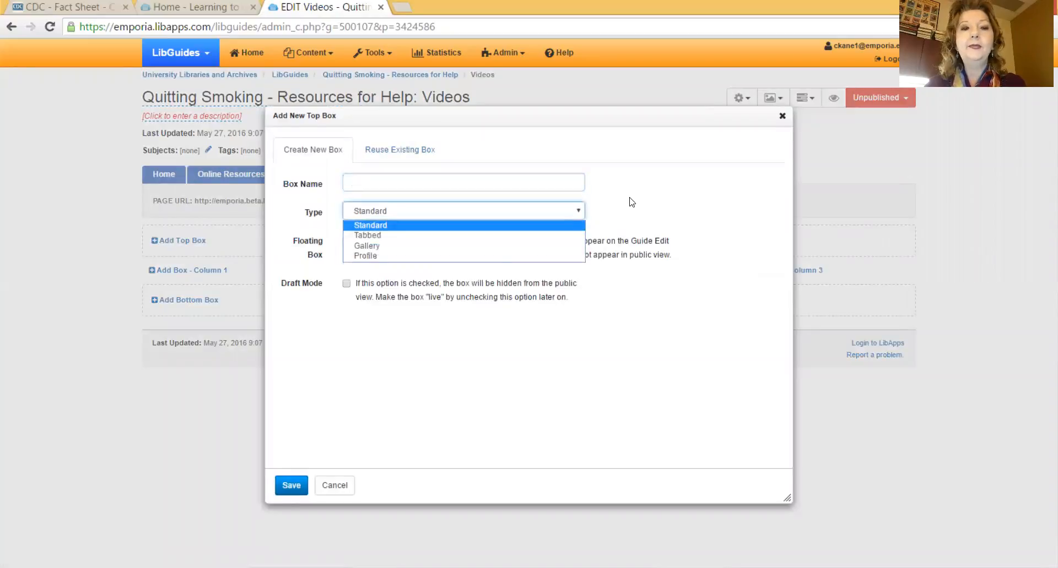
{"action": "left_click", "coordinate": [592, 235]}
{"action": "left_click", "coordinate": [441, 182]}
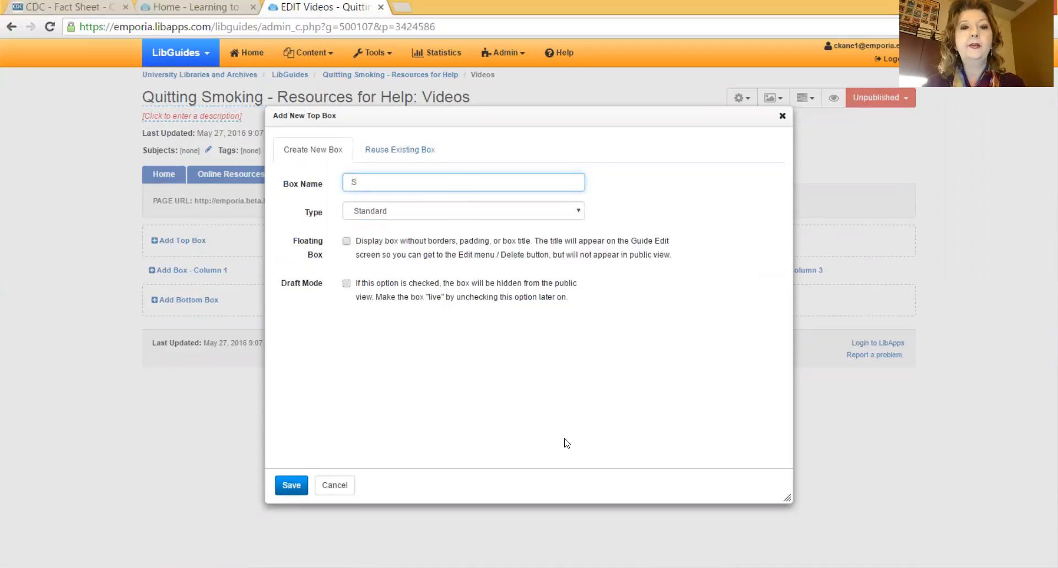
{"action": "type", "text": "Smoking Cessatio"}
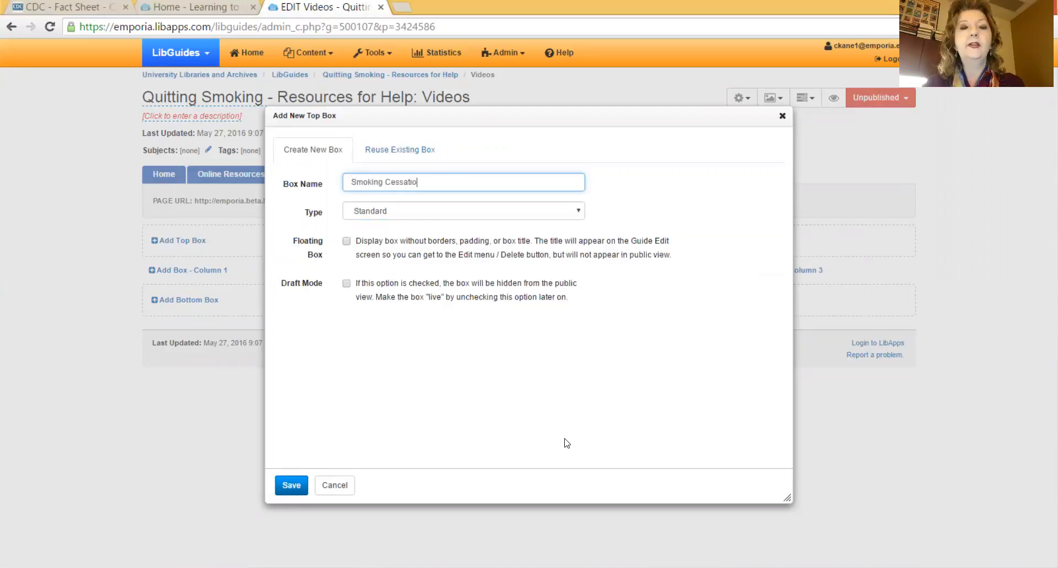
{"action": "type", "text": "n Videos"}
{"action": "left_click", "coordinate": [291, 486]}
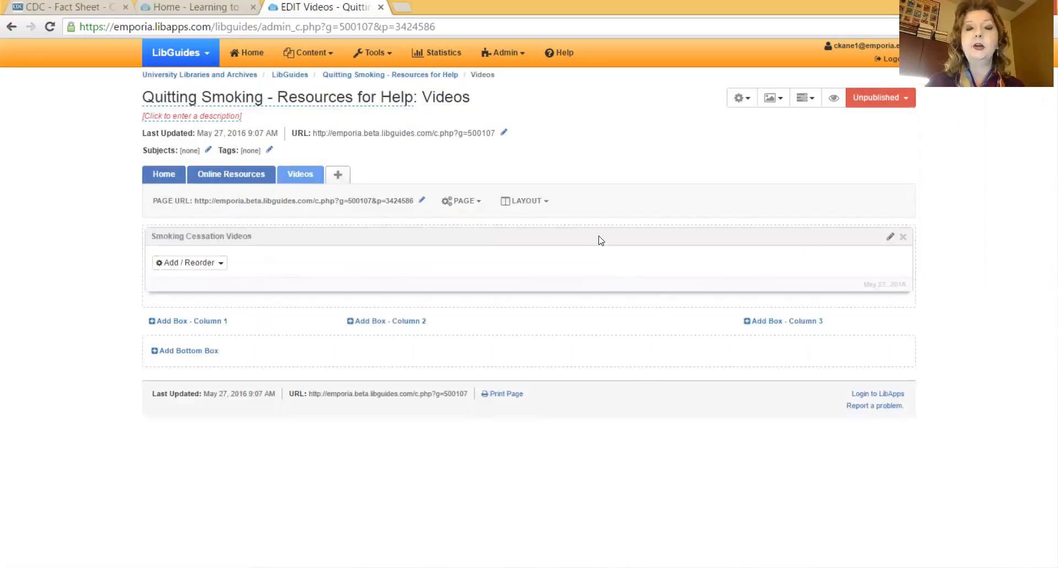
Start a new media widget in the Smoking Cessation Videos box, and open YouTube in the browser tab showing the CDC fact sheet
{"action": "left_click", "coordinate": [219, 265]}
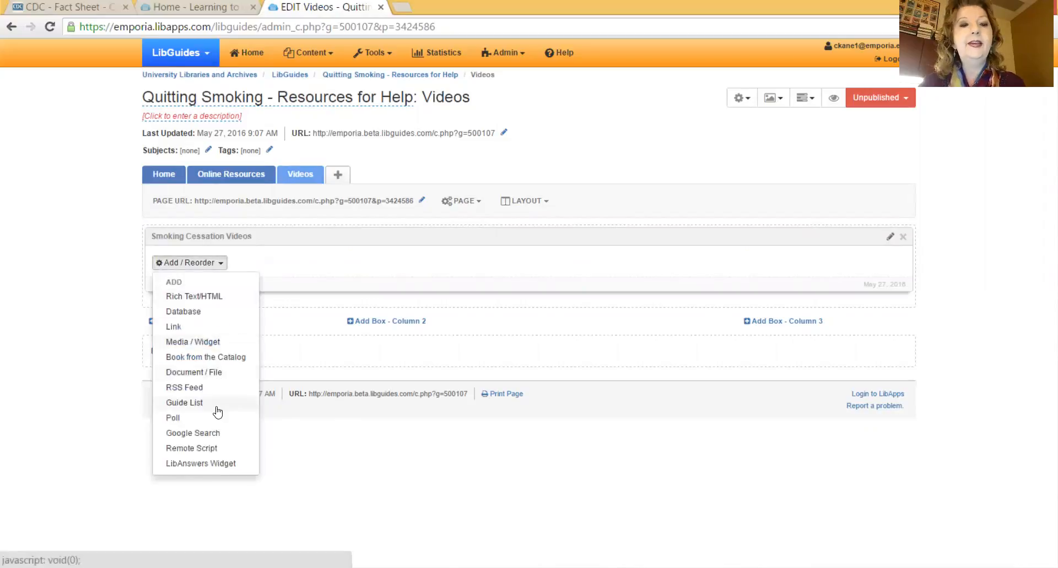
{"action": "left_click", "coordinate": [212, 343]}
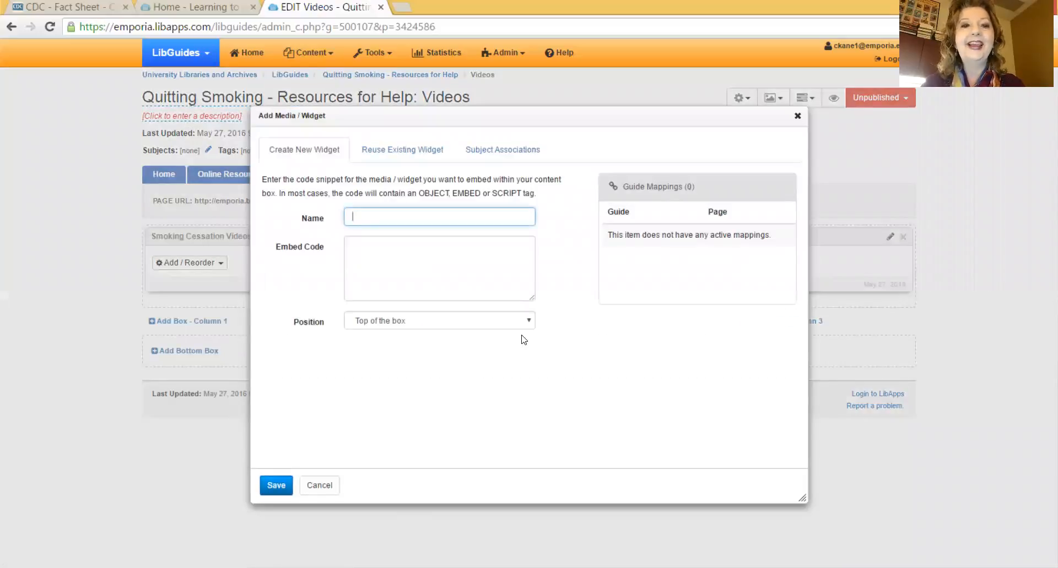
{"action": "left_click", "coordinate": [96, 6]}
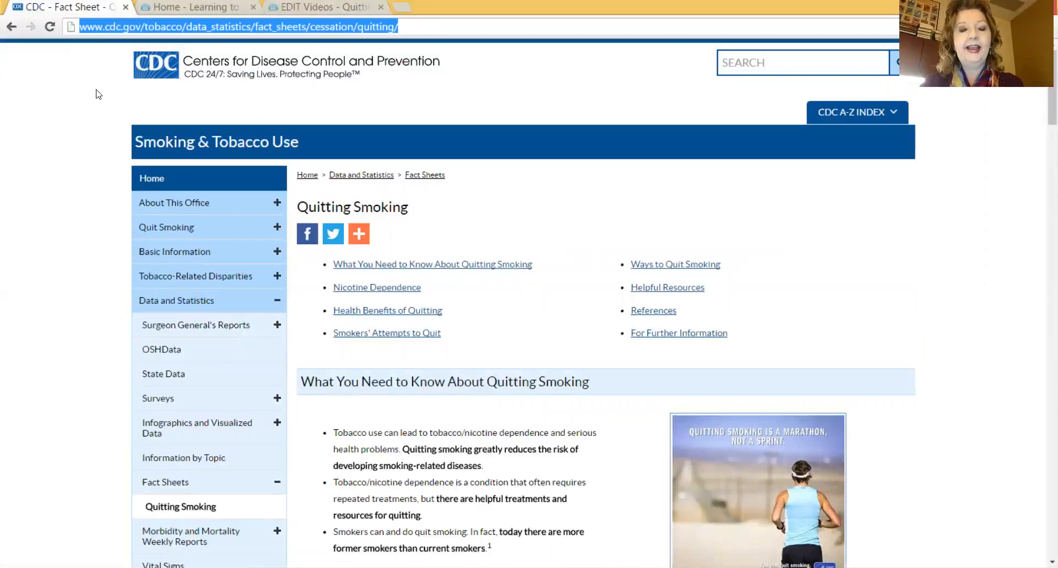
{"action": "type", "text": "youtube"}
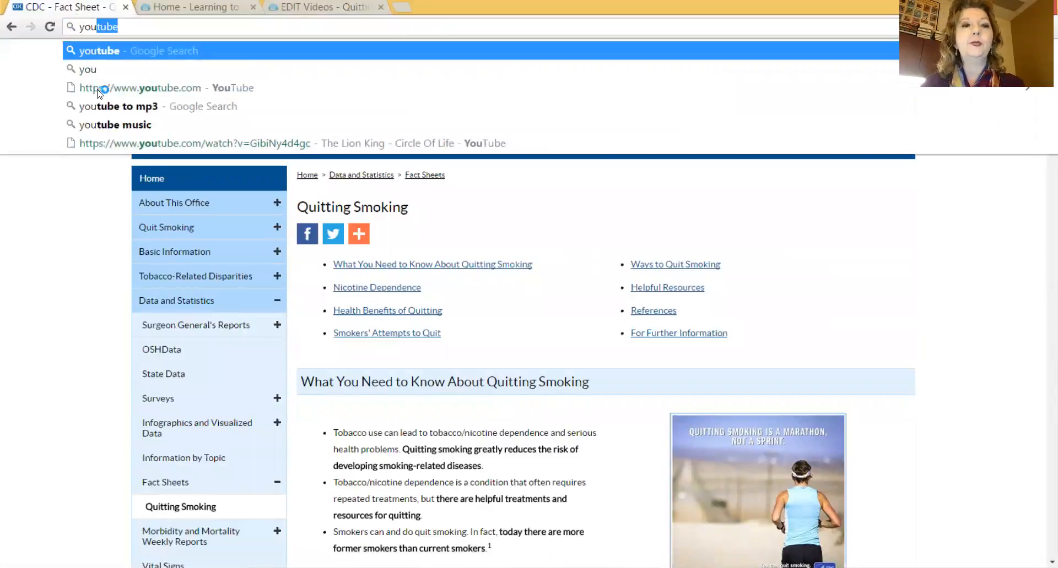
{"action": "left_click", "coordinate": [134, 87]}
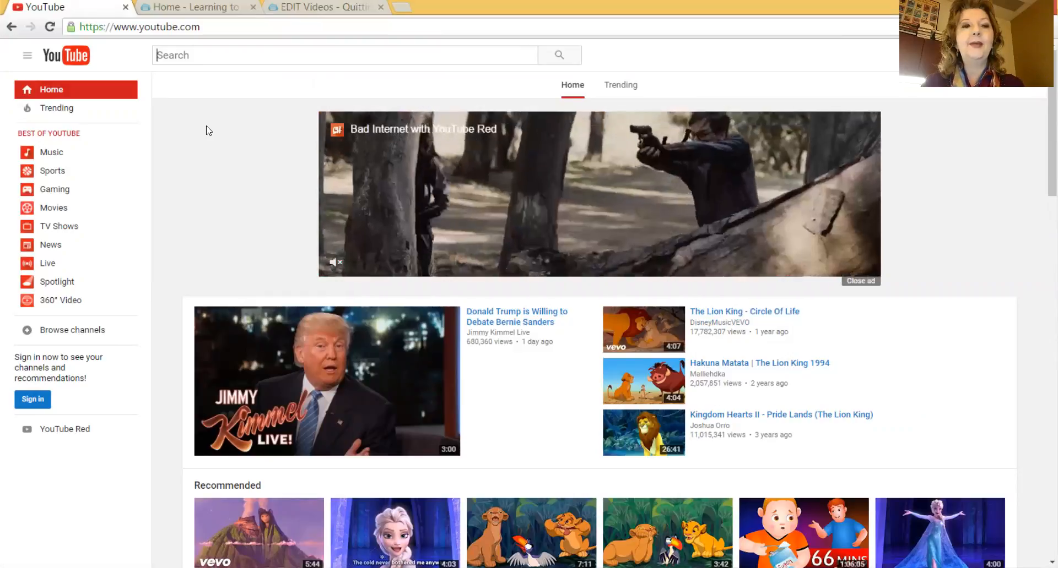
Search YouTube for "smoking cessation"
{"action": "type", "text": "sm"}
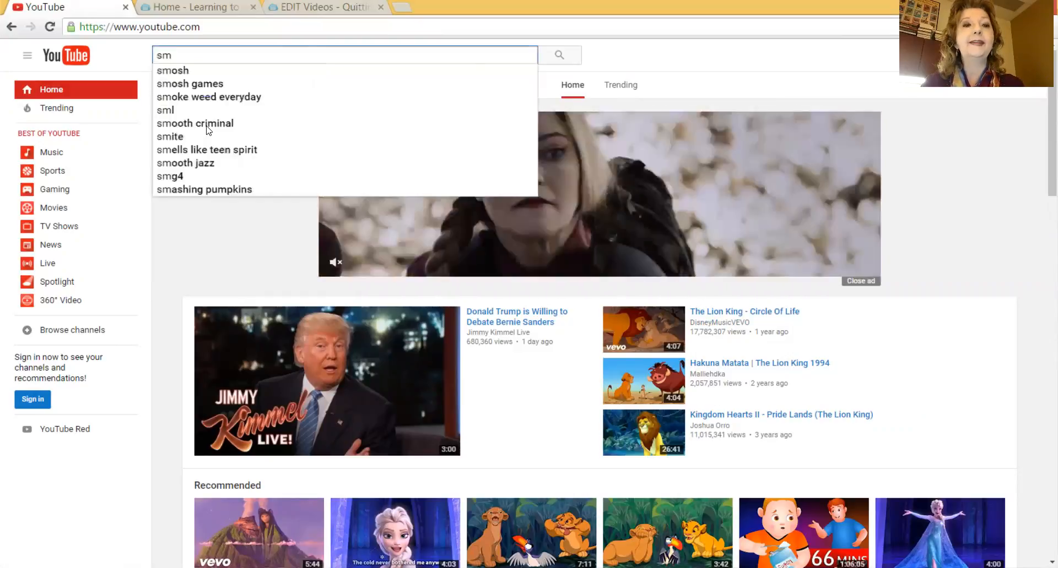
{"action": "type", "text": "oking ce"}
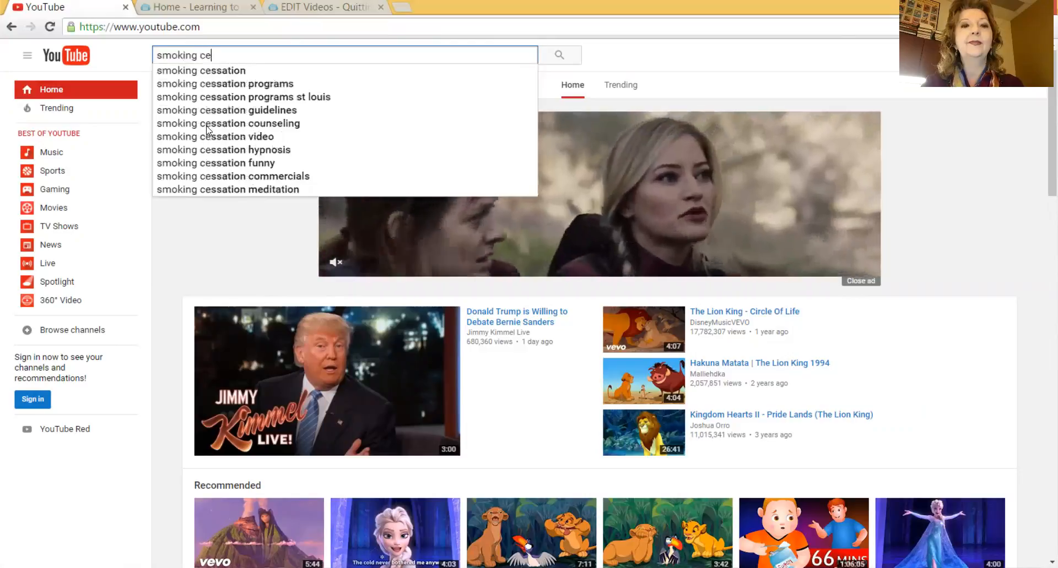
{"action": "type", "text": "ssation"}
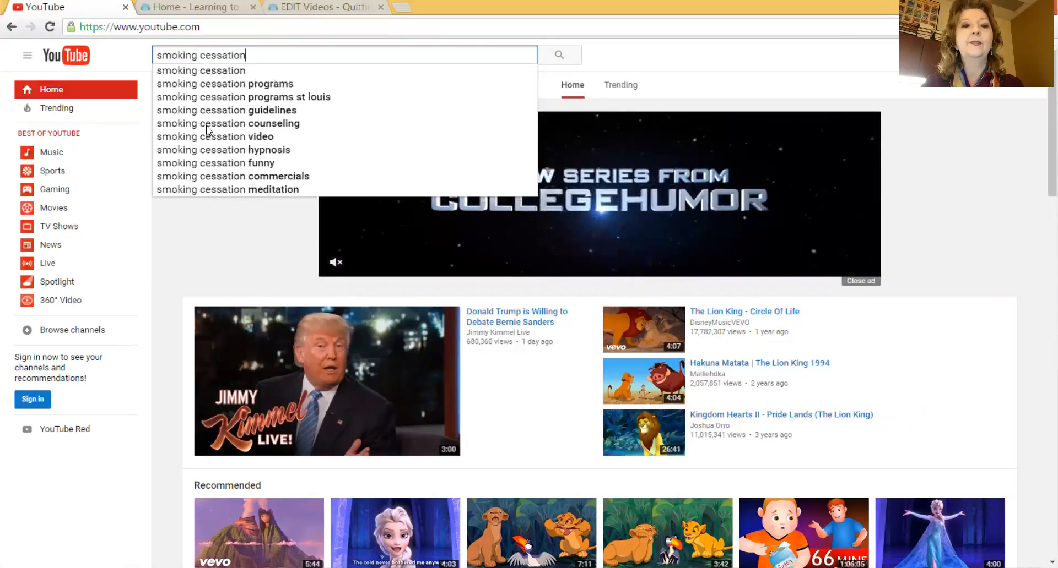
{"action": "key", "text": "Return"}
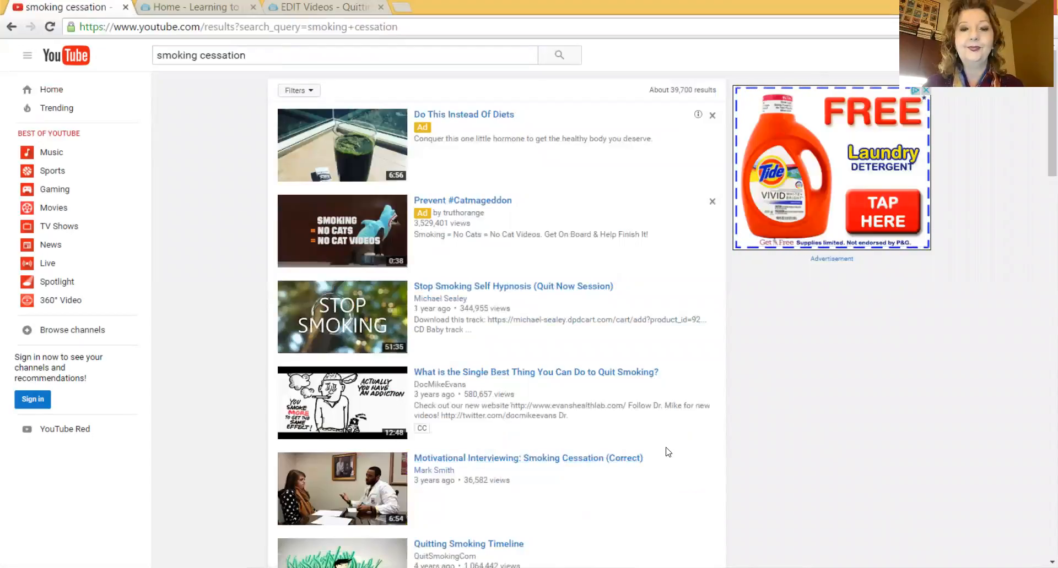
Find the "Regi's Story" - Smoking Cessation Trust video in the search results, open it and pause playback
{"action": "scroll", "coordinate": [667, 446], "scroll_direction": "down", "scroll_amount": 1}
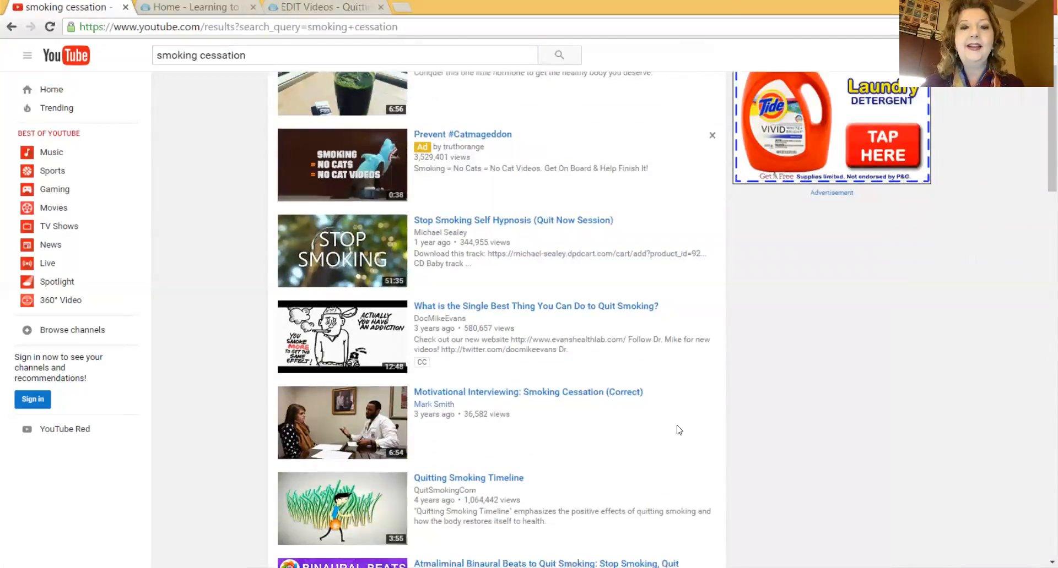
{"action": "scroll", "coordinate": [679, 430], "scroll_direction": "down", "scroll_amount": 2}
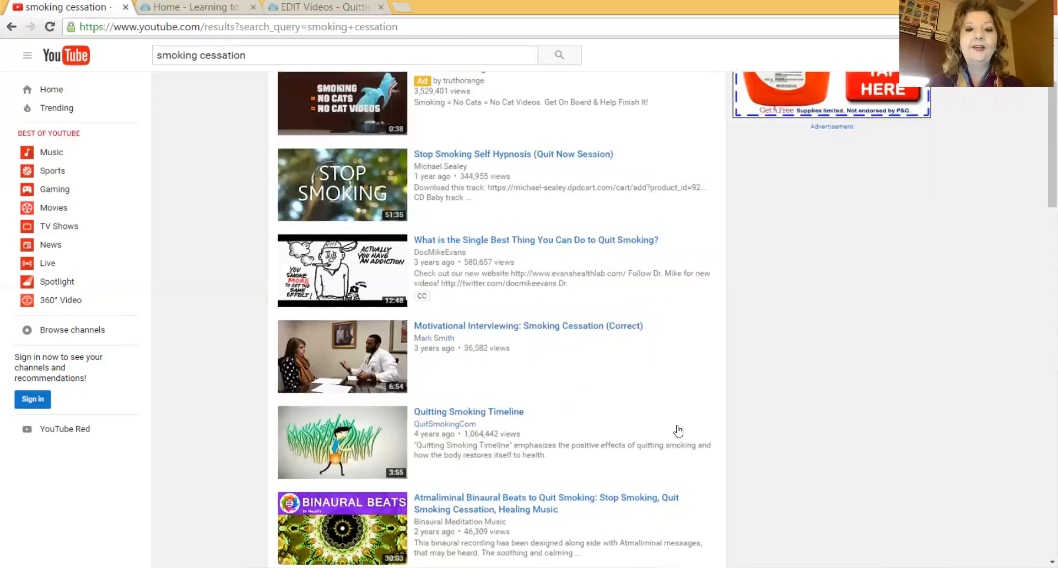
{"action": "scroll", "coordinate": [699, 442], "scroll_direction": "down", "scroll_amount": 3}
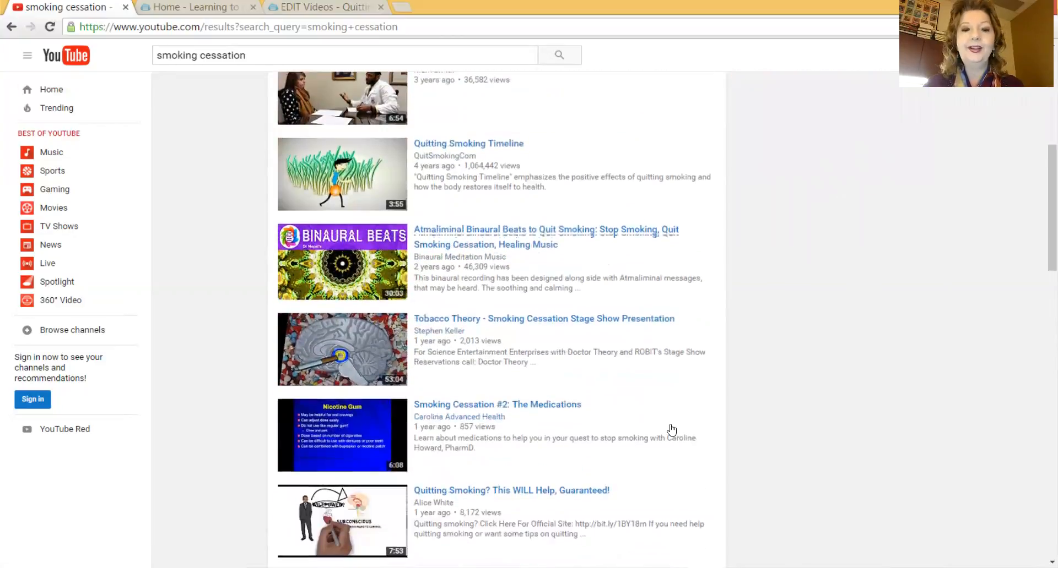
{"action": "scroll", "coordinate": [671, 431], "scroll_direction": "down", "scroll_amount": 2}
{"action": "scroll", "coordinate": [672, 429], "scroll_direction": "down", "scroll_amount": 1}
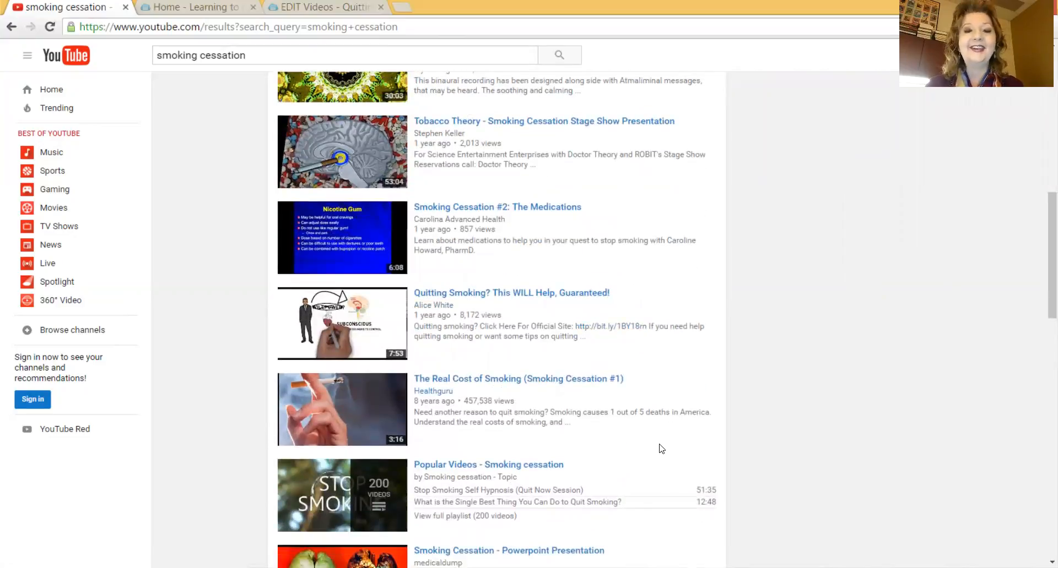
{"action": "scroll", "coordinate": [661, 449], "scroll_direction": "down", "scroll_amount": 1}
{"action": "scroll", "coordinate": [796, 452], "scroll_direction": "down", "scroll_amount": 1}
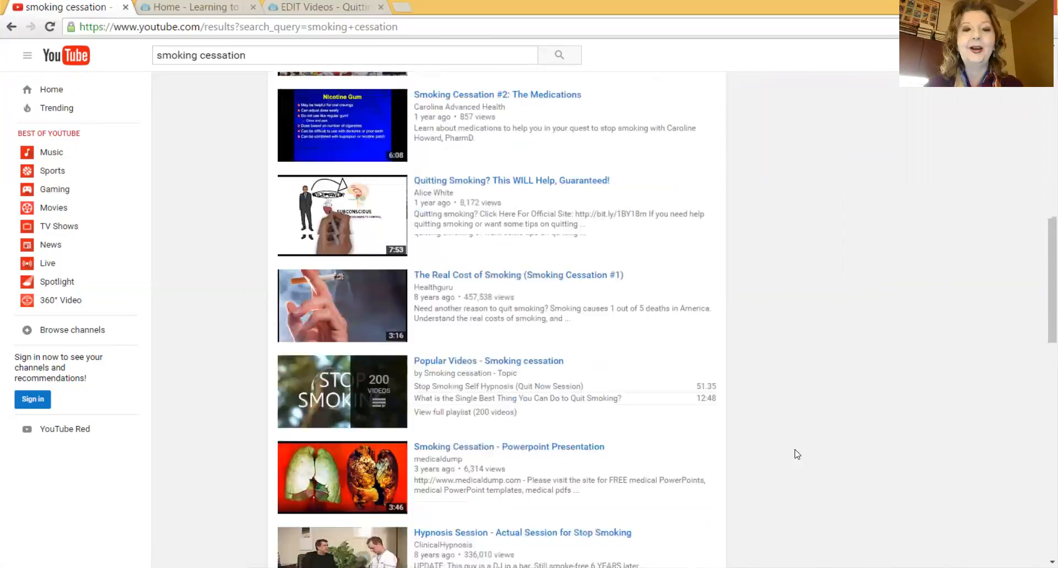
{"action": "scroll", "coordinate": [797, 455], "scroll_direction": "down", "scroll_amount": 1}
{"action": "scroll", "coordinate": [796, 454], "scroll_direction": "down", "scroll_amount": 4}
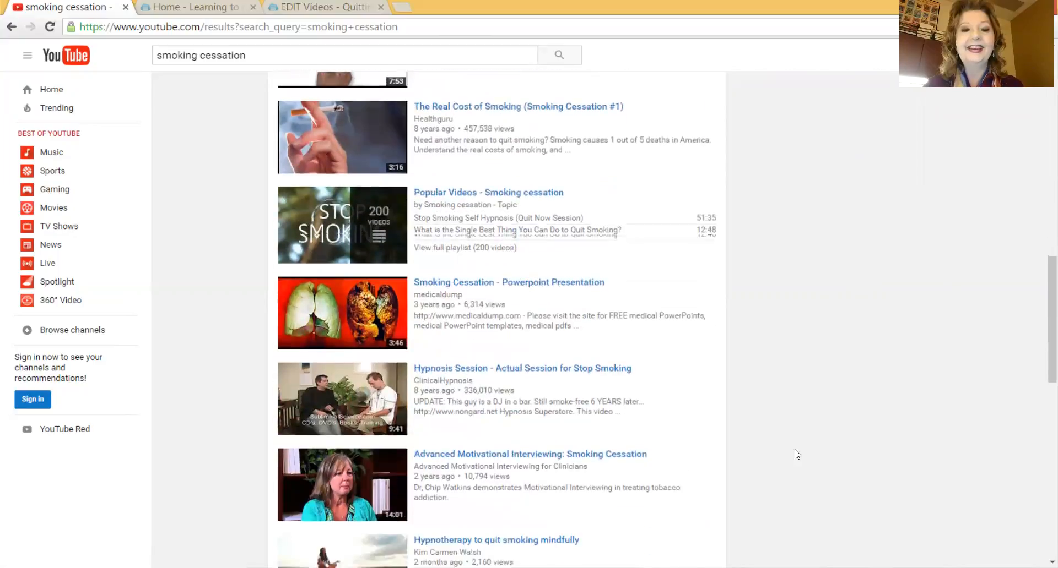
{"action": "scroll", "coordinate": [767, 449], "scroll_direction": "down", "scroll_amount": 1}
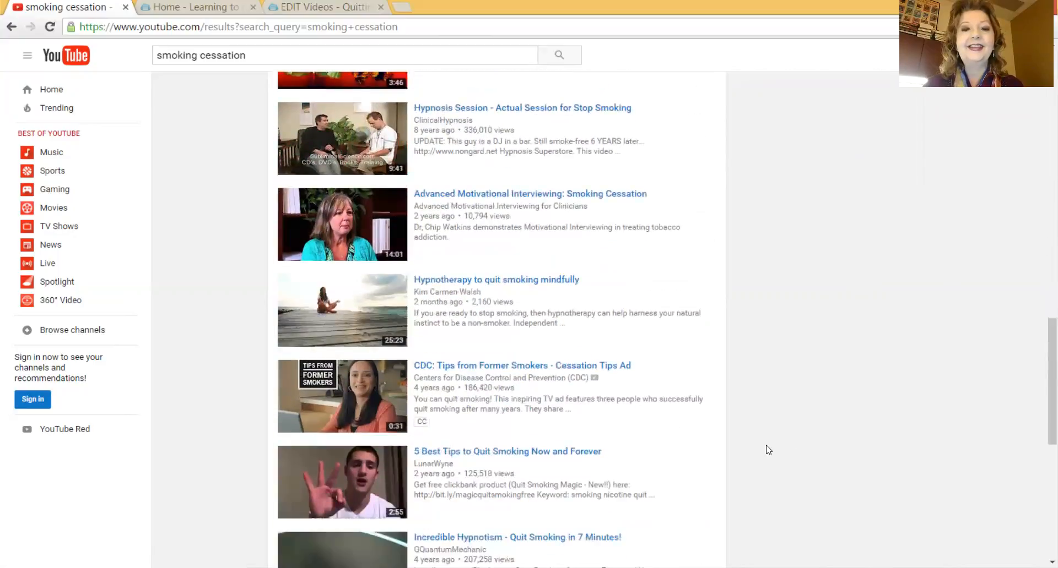
{"action": "scroll", "coordinate": [768, 450], "scroll_direction": "down", "scroll_amount": 1}
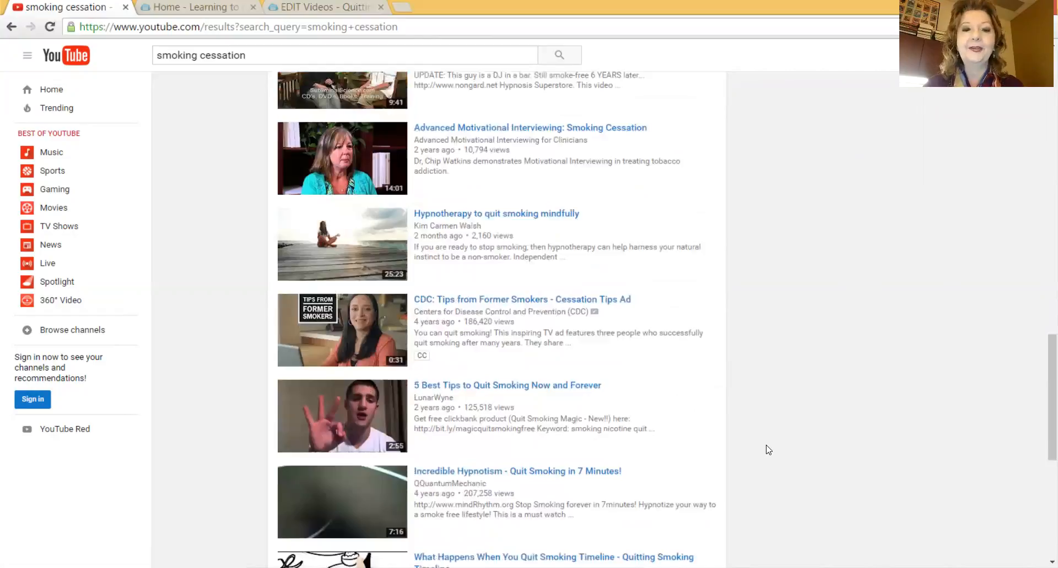
{"action": "scroll", "coordinate": [769, 450], "scroll_direction": "down", "scroll_amount": 3}
{"action": "scroll", "coordinate": [768, 450], "scroll_direction": "down", "scroll_amount": 2}
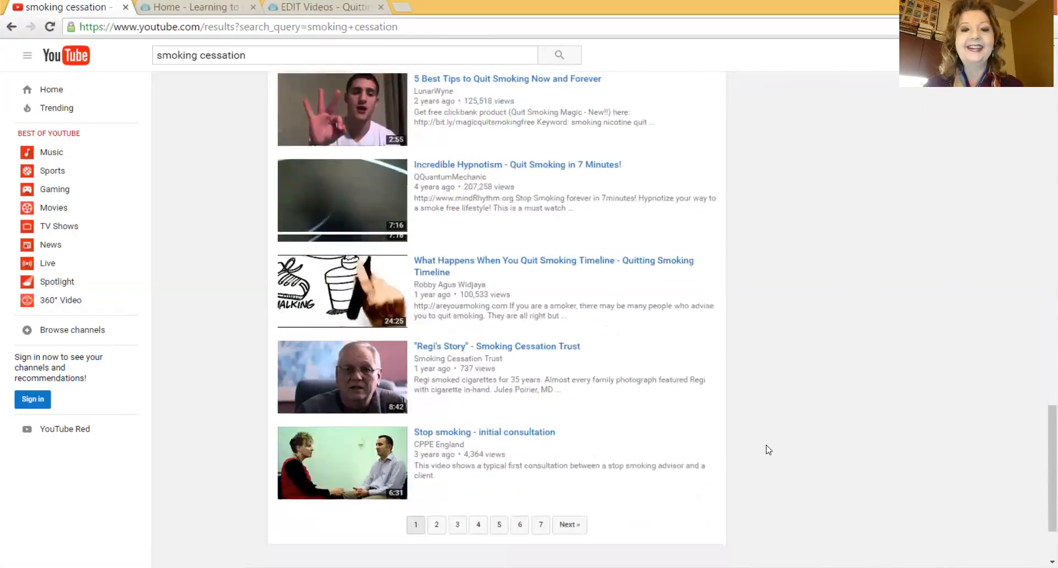
{"action": "scroll", "coordinate": [768, 450], "scroll_direction": "down", "scroll_amount": 1}
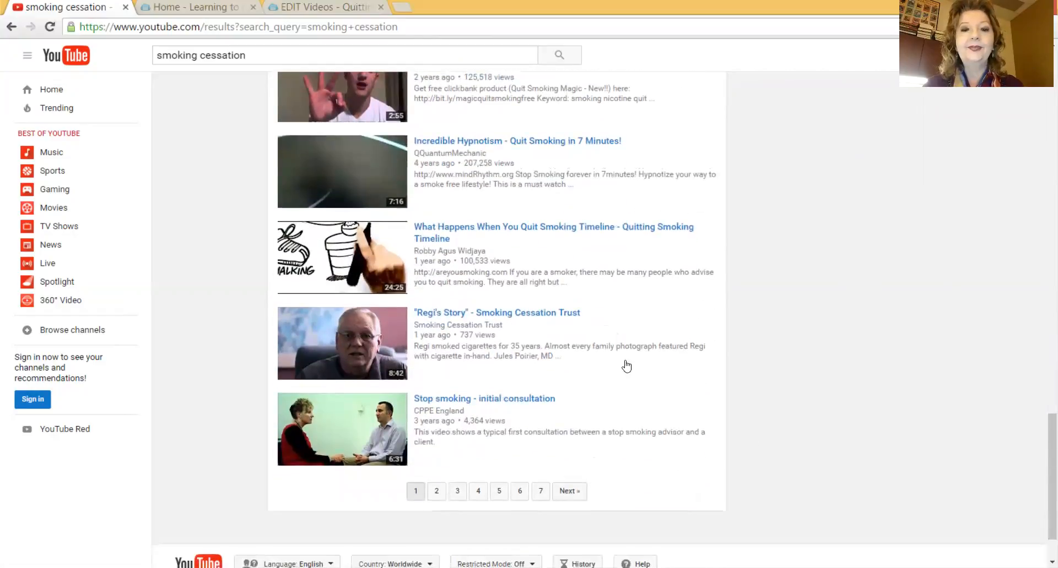
{"action": "left_click", "coordinate": [516, 314]}
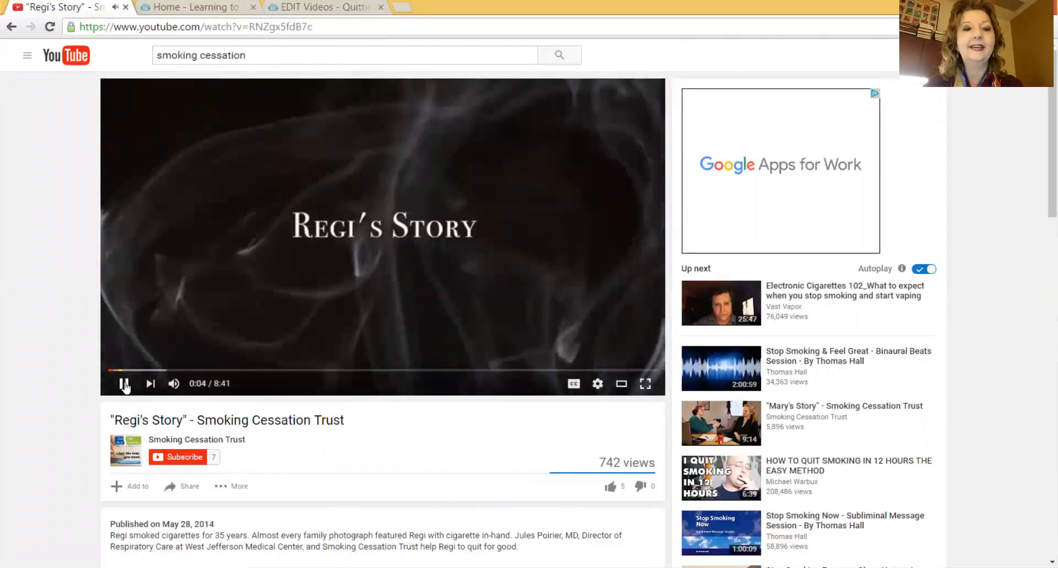
{"action": "left_click", "coordinate": [124, 384]}
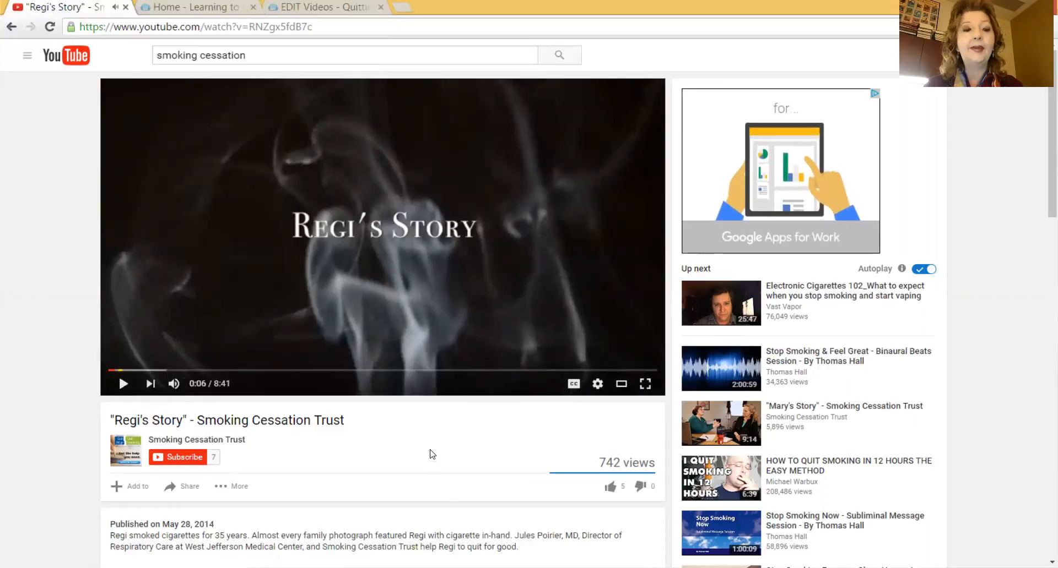
Copy the iframe embed code of the "Regi's Story" video from its sharing options
{"action": "scroll", "coordinate": [432, 450], "scroll_direction": "down", "scroll_amount": 1}
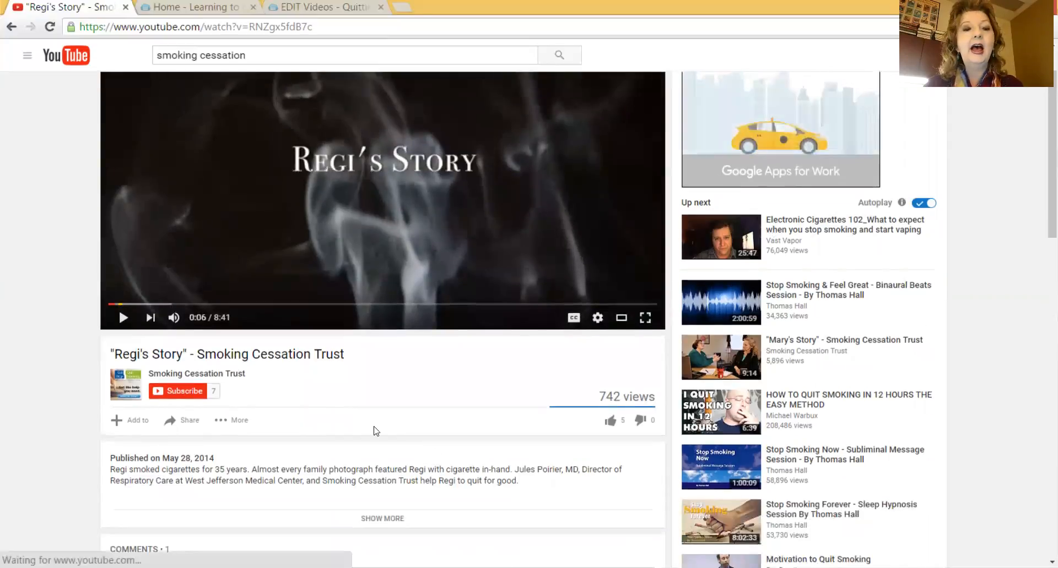
{"action": "scroll", "coordinate": [373, 429], "scroll_direction": "down", "scroll_amount": 1}
{"action": "left_click", "coordinate": [188, 357]}
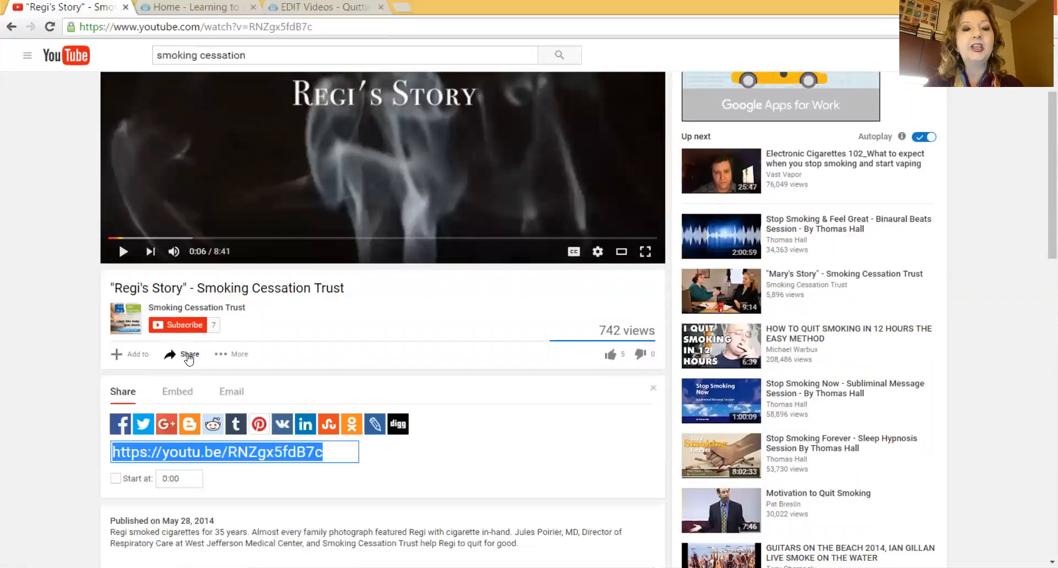
{"action": "scroll", "coordinate": [391, 406], "scroll_direction": "down", "scroll_amount": 1}
{"action": "left_click", "coordinate": [177, 327]}
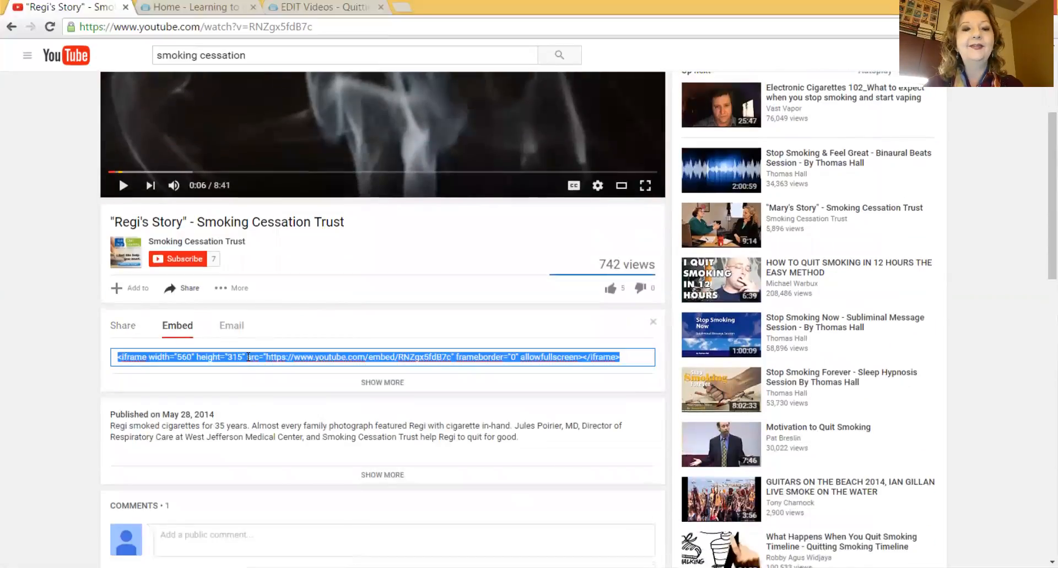
{"action": "right_click", "coordinate": [245, 358]}
{"action": "left_click", "coordinate": [273, 391]}
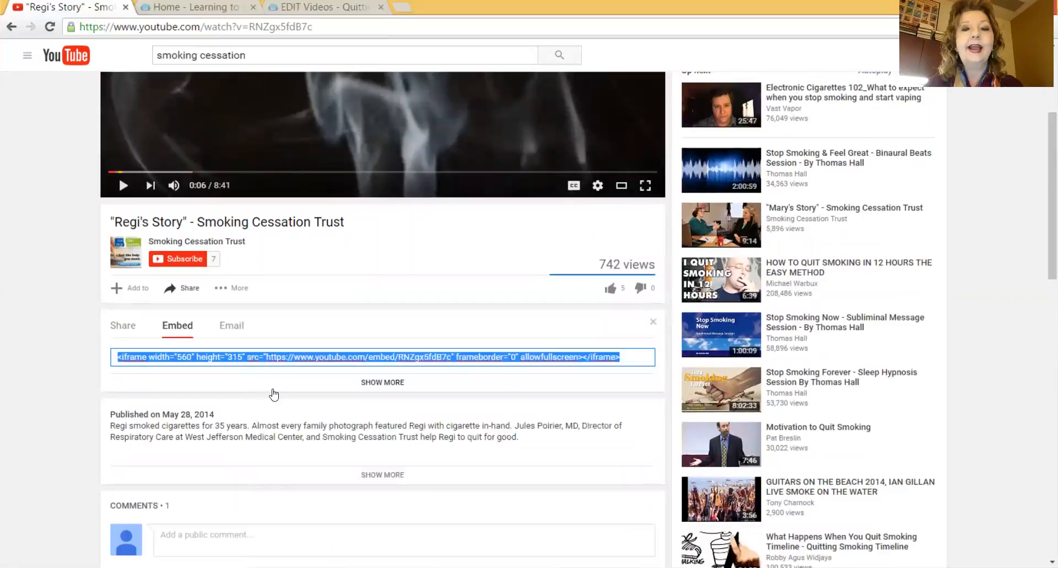
Return to the LibGuides Videos page and paste the copied iframe code as the new widget's embed code
{"action": "left_click", "coordinate": [300, 6]}
{"action": "right_click", "coordinate": [370, 250]}
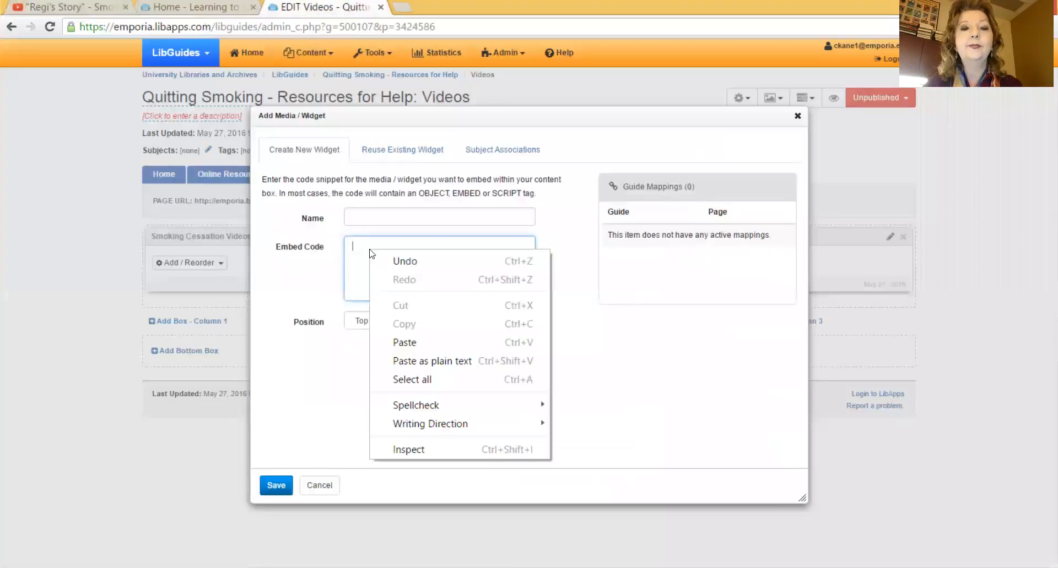
{"action": "left_click", "coordinate": [405, 343]}
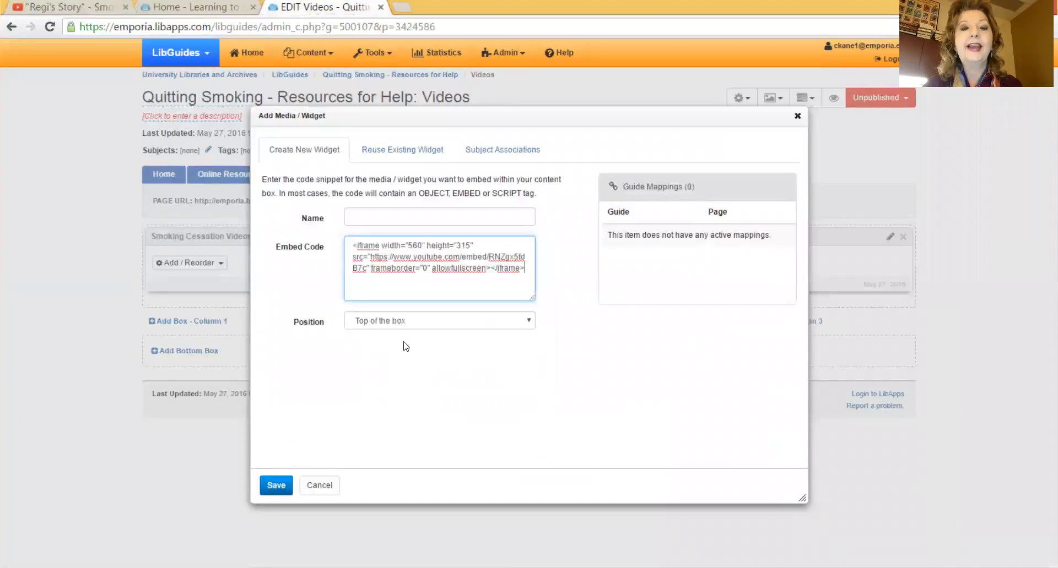
Name the media widget "Regi's Story - Smoking Cessation Trust" and save it
{"action": "left_click", "coordinate": [375, 215]}
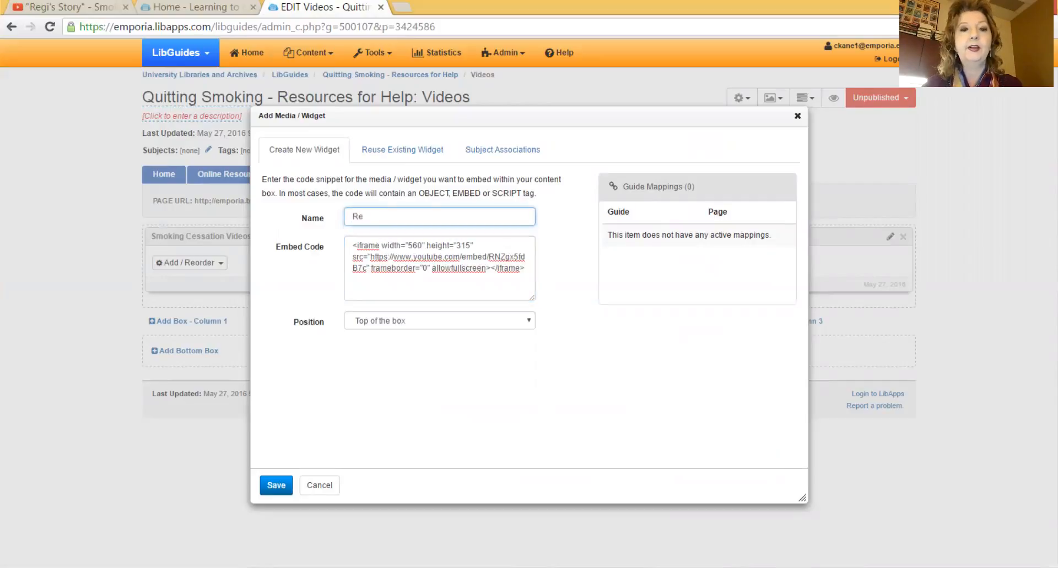
{"action": "type", "text": "Regi's Story - Smok"}
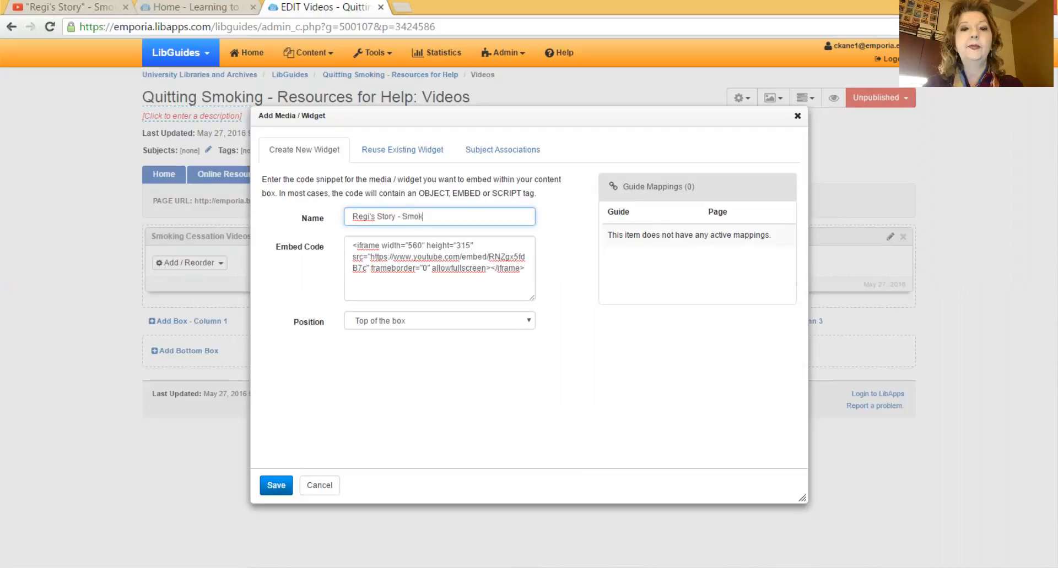
{"action": "type", "text": "ing Cessation Trust"}
{"action": "left_click", "coordinate": [276, 485]}
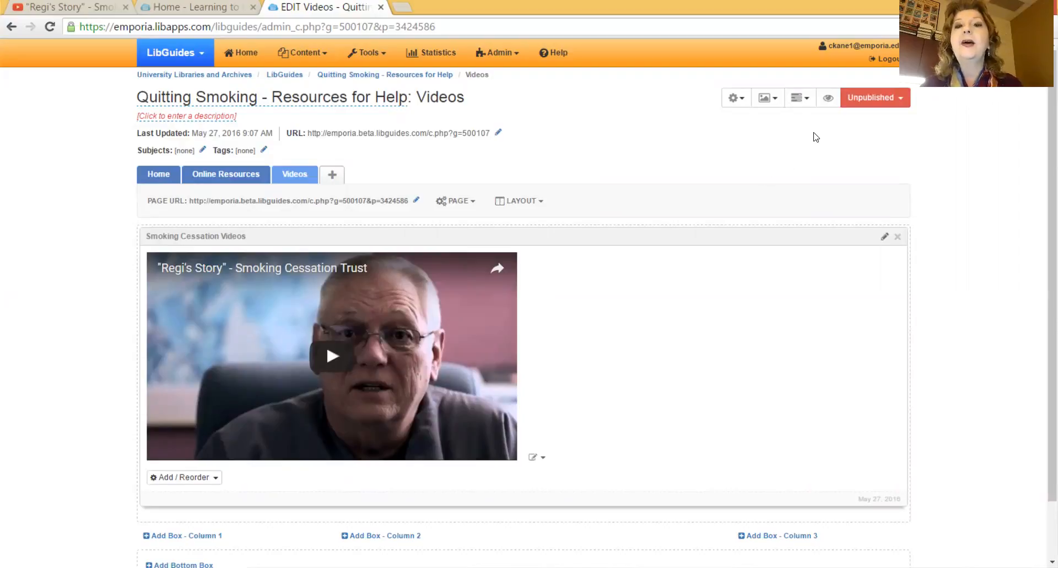
Preview the guide's Videos, Home and Online Resources pages, and close the preview
{"action": "left_click", "coordinate": [827, 99]}
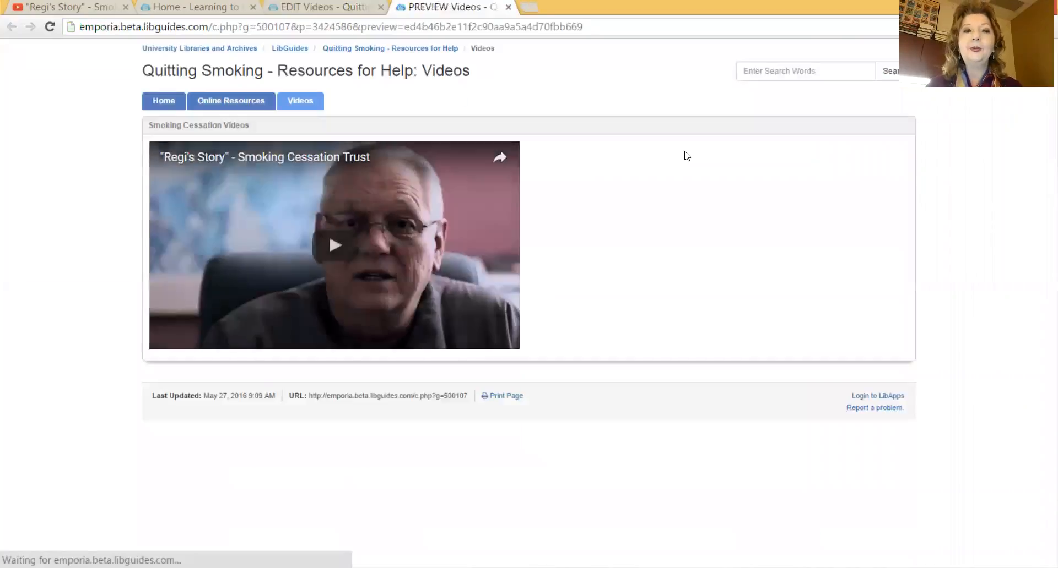
{"action": "left_click", "coordinate": [165, 101]}
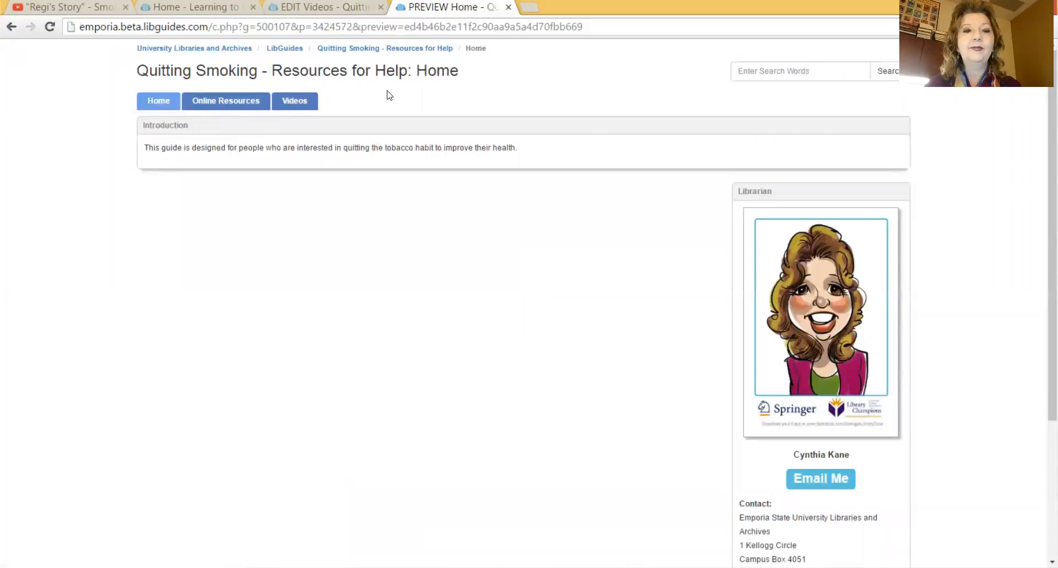
{"action": "left_click", "coordinate": [239, 100]}
{"action": "left_click", "coordinate": [308, 101]}
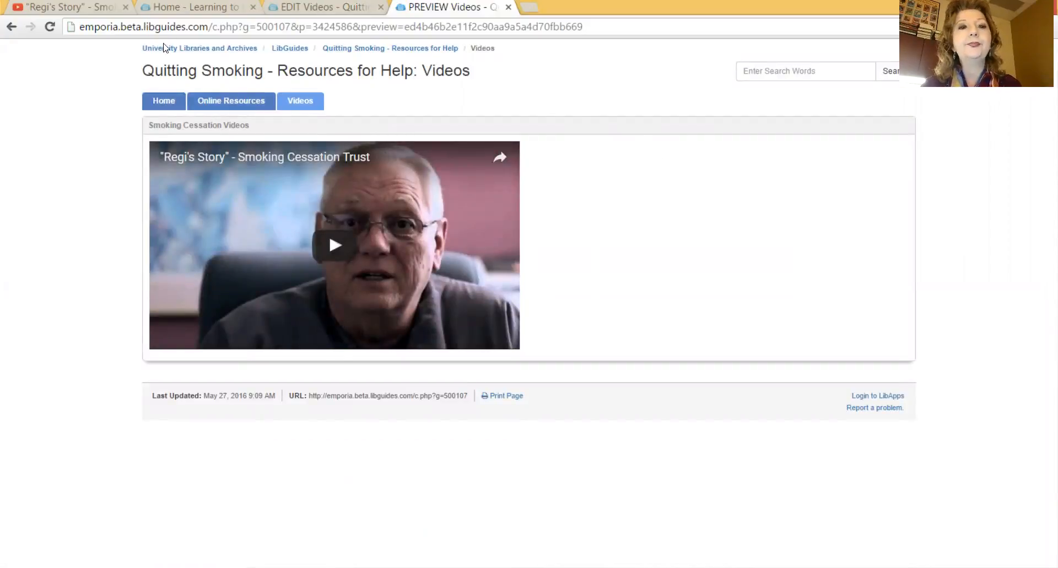
{"action": "right_click", "coordinate": [400, 11]}
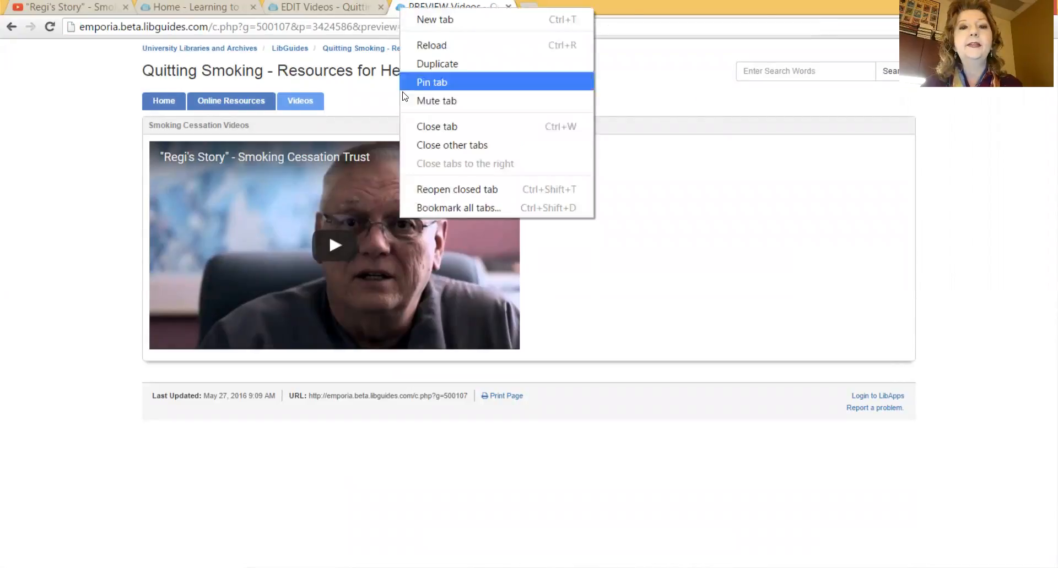
{"action": "left_click", "coordinate": [411, 126]}
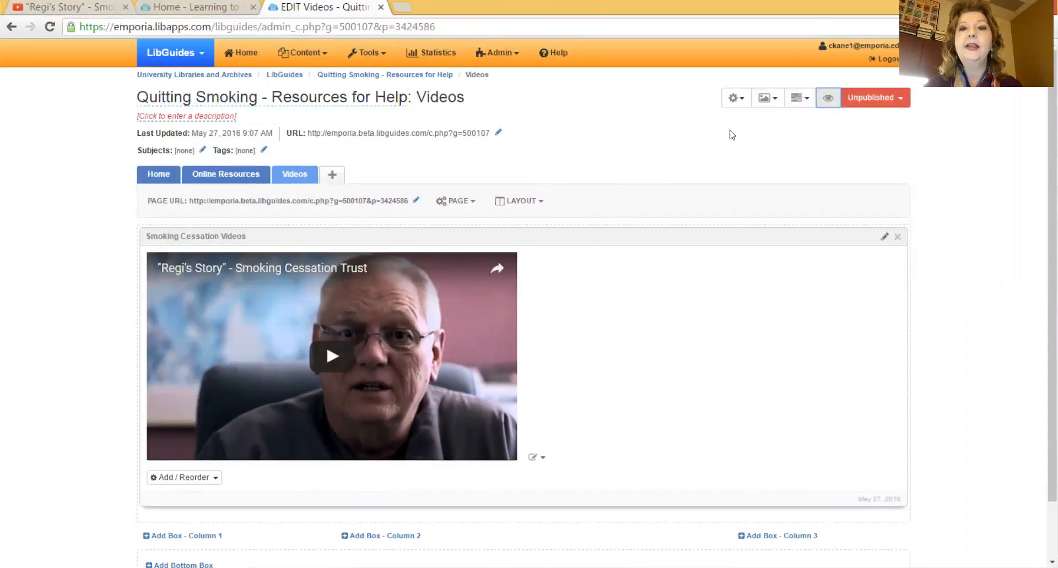
{"action": "left_click", "coordinate": [774, 104]}
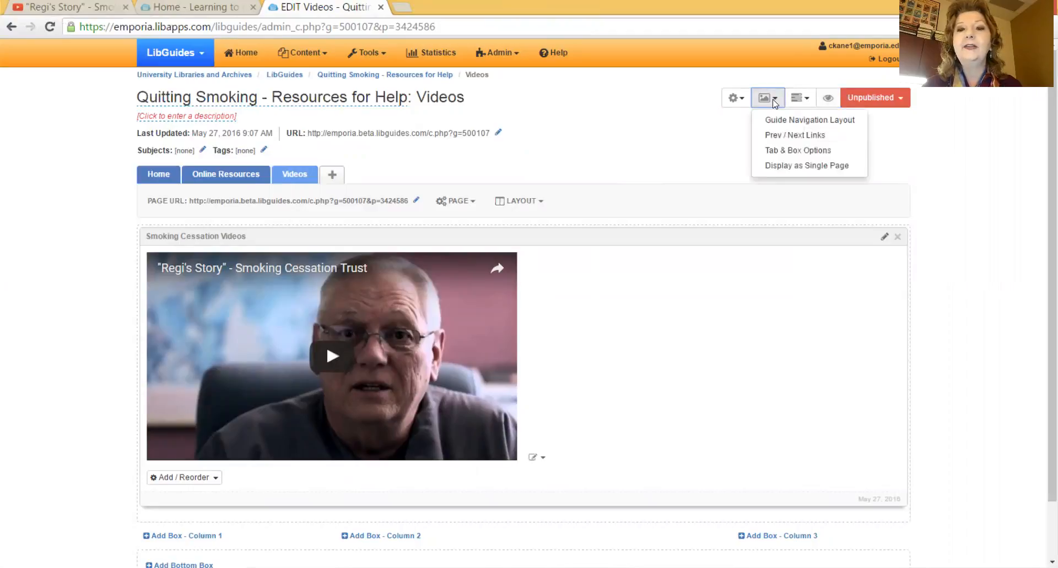
{"action": "left_click", "coordinate": [692, 139]}
{"action": "left_click", "coordinate": [738, 101]}
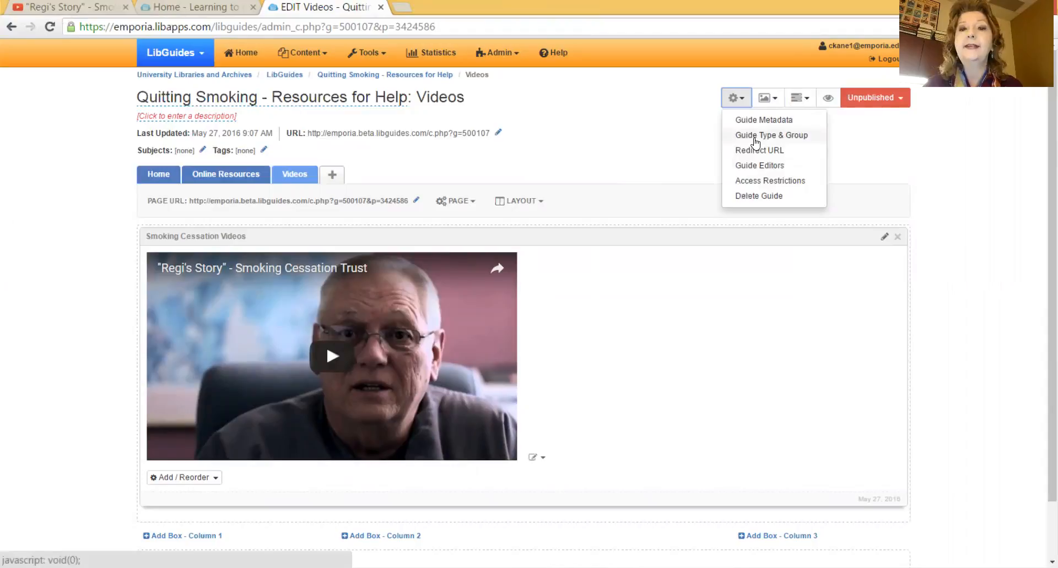
{"action": "left_click", "coordinate": [593, 134]}
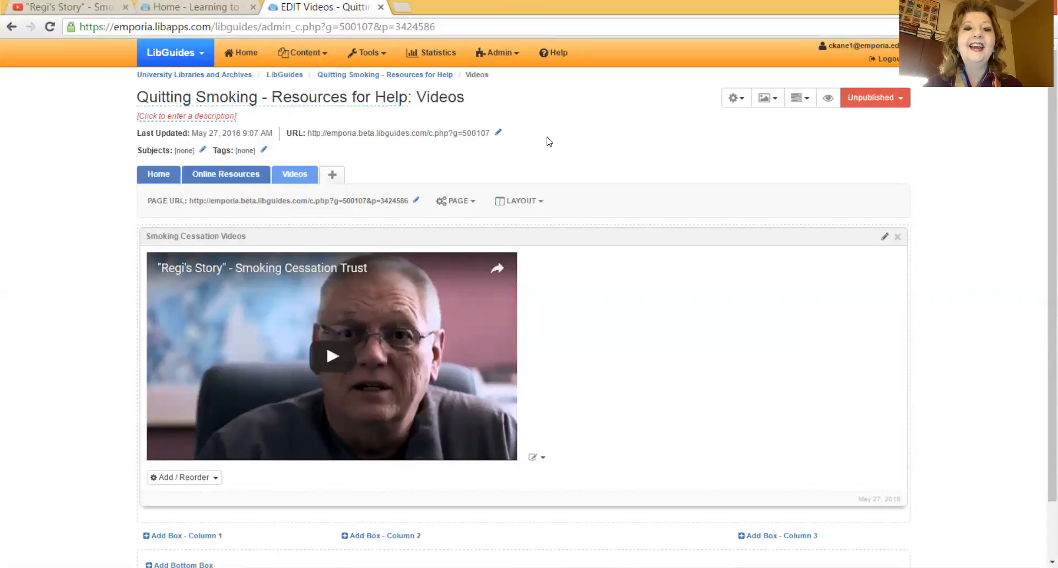
Set the guide's friendly URL ending to "quitsmoking" and save it
{"action": "left_click", "coordinate": [498, 134]}
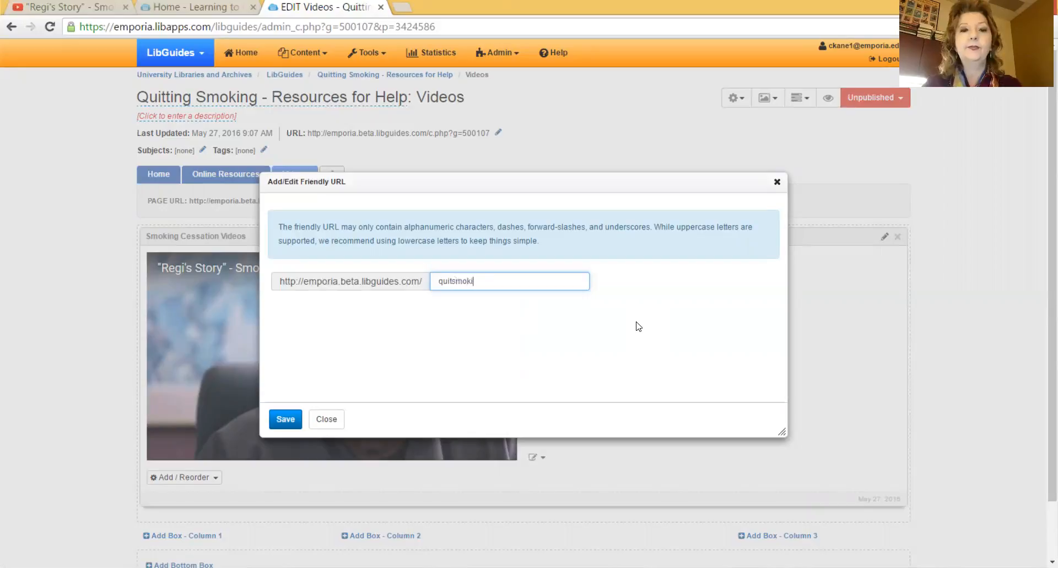
{"action": "left_click", "coordinate": [285, 419]}
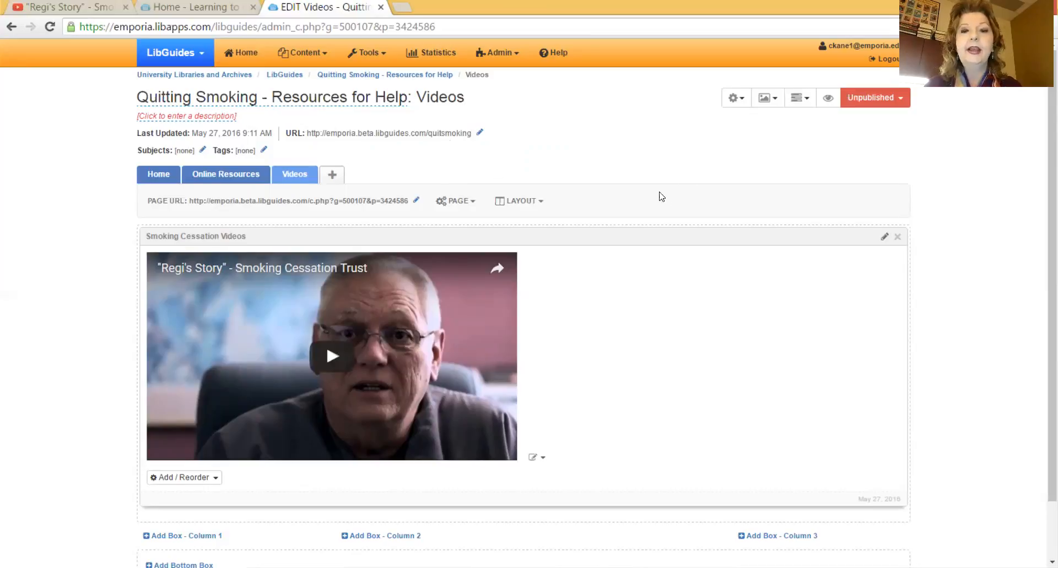
Review the reorder options for the guide's pages and the column layout choices for the Videos page
{"action": "scroll", "coordinate": [636, 179], "scroll_direction": "down", "scroll_amount": 2}
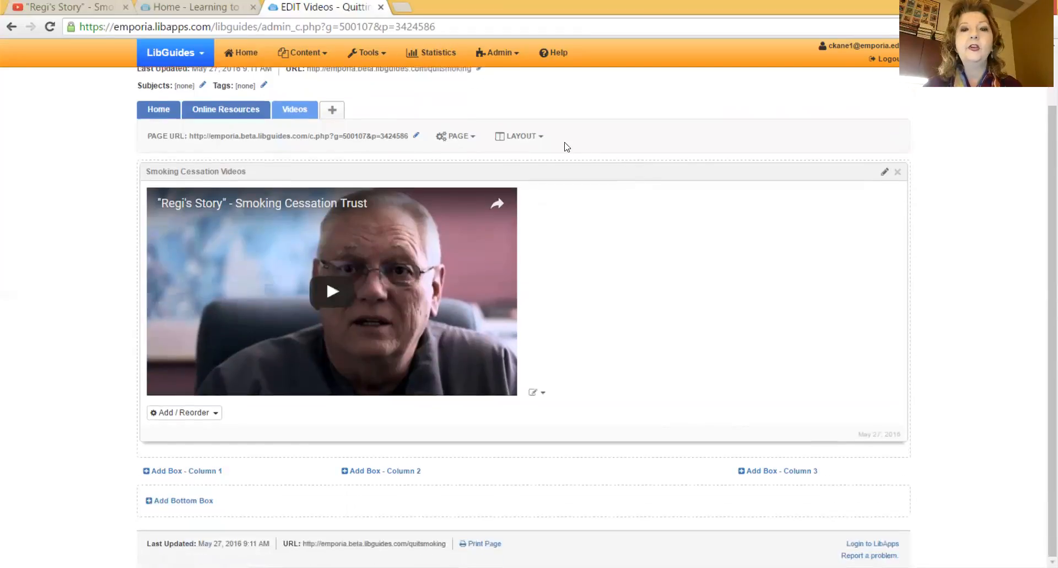
{"action": "left_click", "coordinate": [472, 138]}
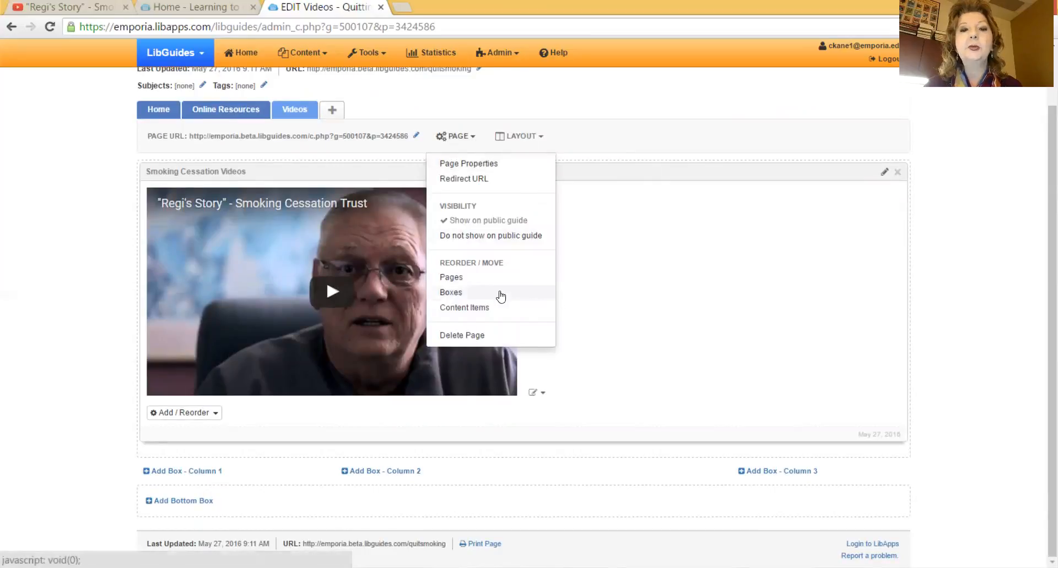
{"action": "left_click", "coordinate": [461, 282]}
{"action": "left_click_drag", "start_coordinate": [481, 267], "coordinate": [480, 264]}
{"action": "left_click", "coordinate": [479, 263]}
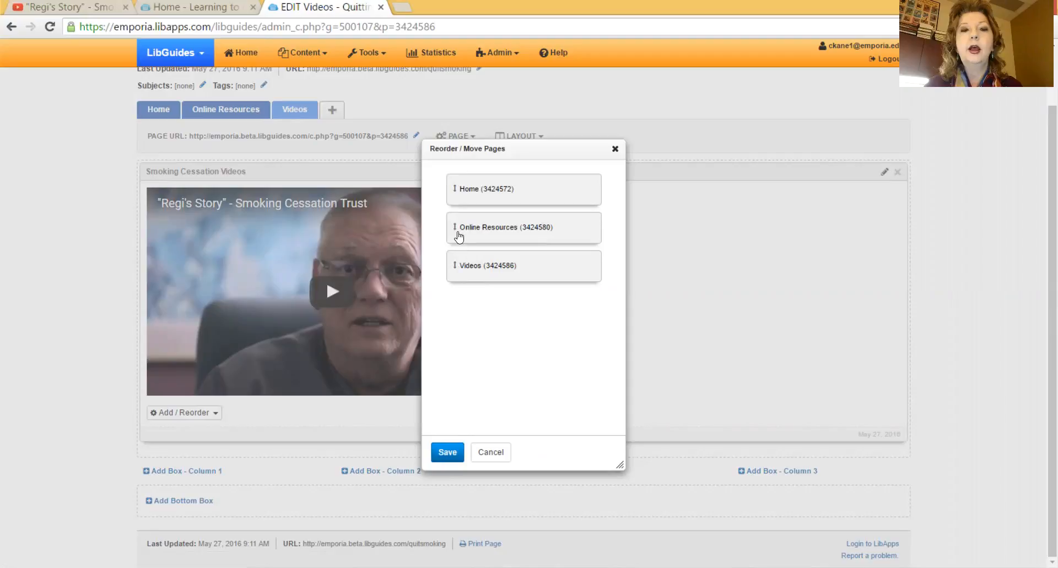
{"action": "left_click_drag", "start_coordinate": [458, 229], "coordinate": [469, 230]}
{"action": "left_click", "coordinate": [488, 453]}
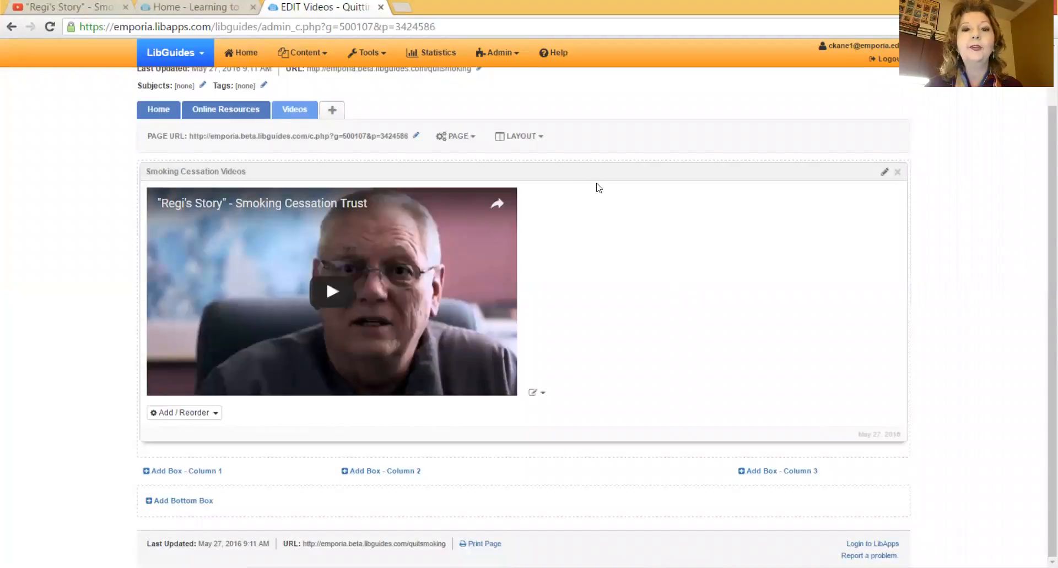
{"action": "left_click", "coordinate": [541, 138]}
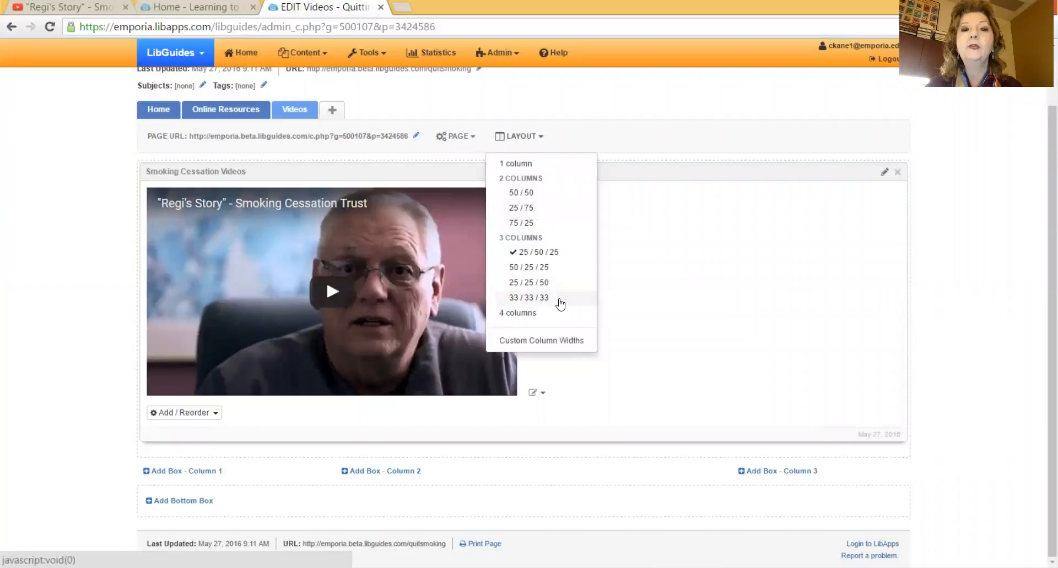
{"action": "left_click", "coordinate": [642, 154]}
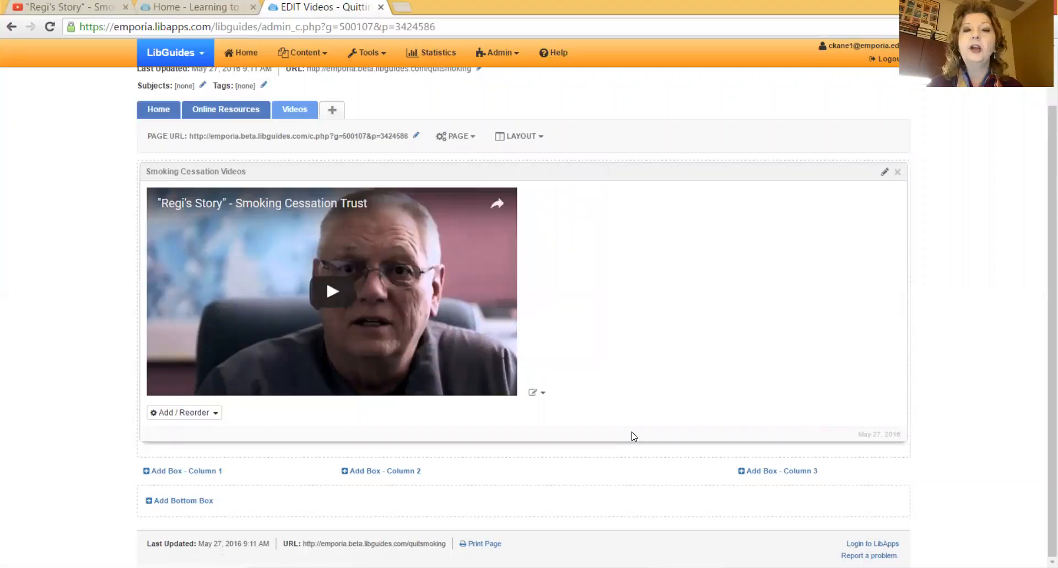
Examine the image link and upload options of a new Rich Text/HTML item in the Smoking Cessation Videos box, and close it without saving
{"action": "scroll", "coordinate": [633, 435], "scroll_direction": "up", "scroll_amount": 2}
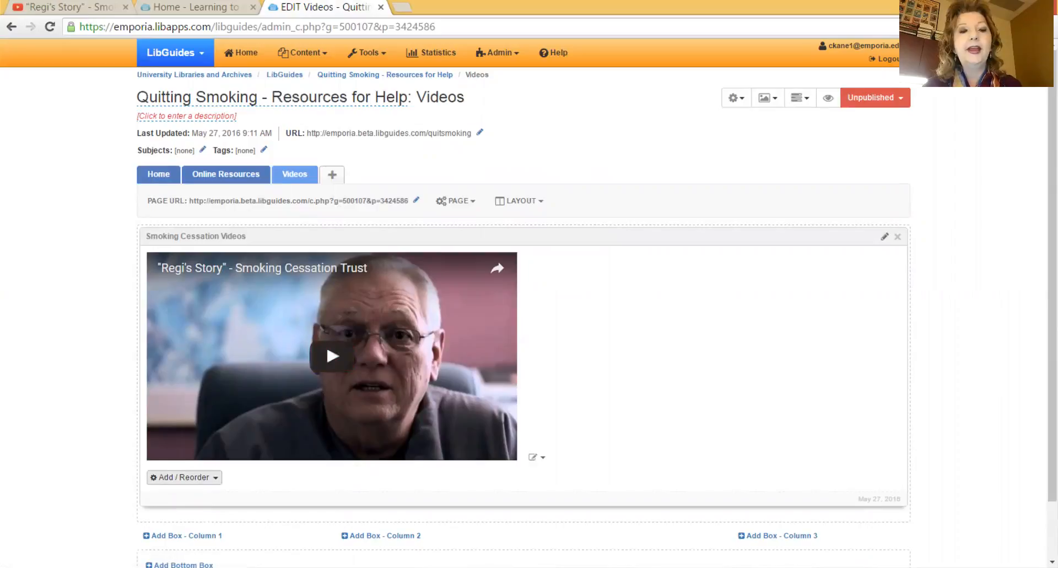
{"action": "left_click", "coordinate": [184, 478]}
{"action": "scroll", "coordinate": [188, 491], "scroll_direction": "down", "scroll_amount": 1}
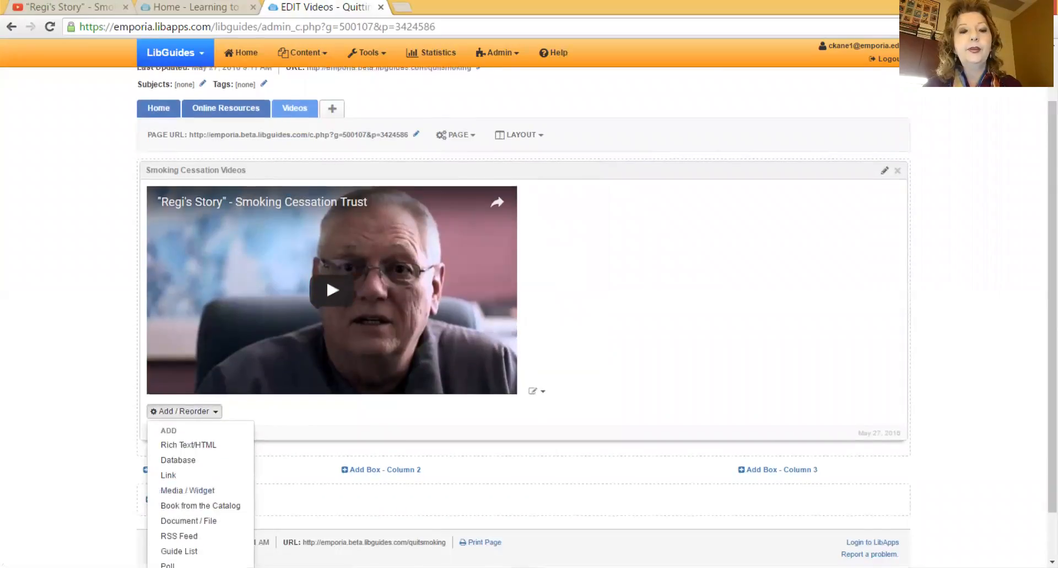
{"action": "scroll", "coordinate": [325, 220], "scroll_direction": "down", "scroll_amount": 1}
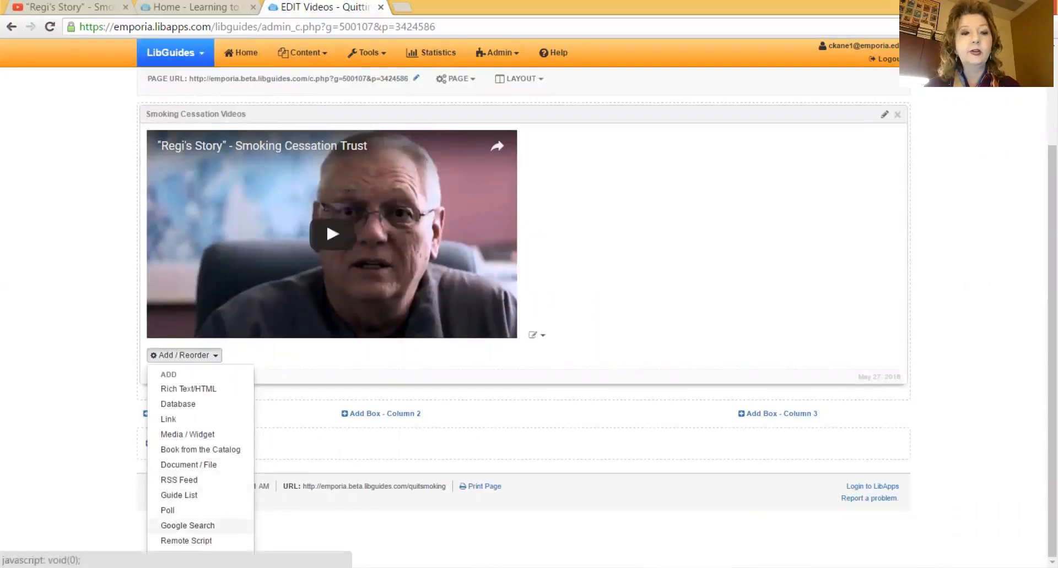
{"action": "left_click", "coordinate": [208, 391]}
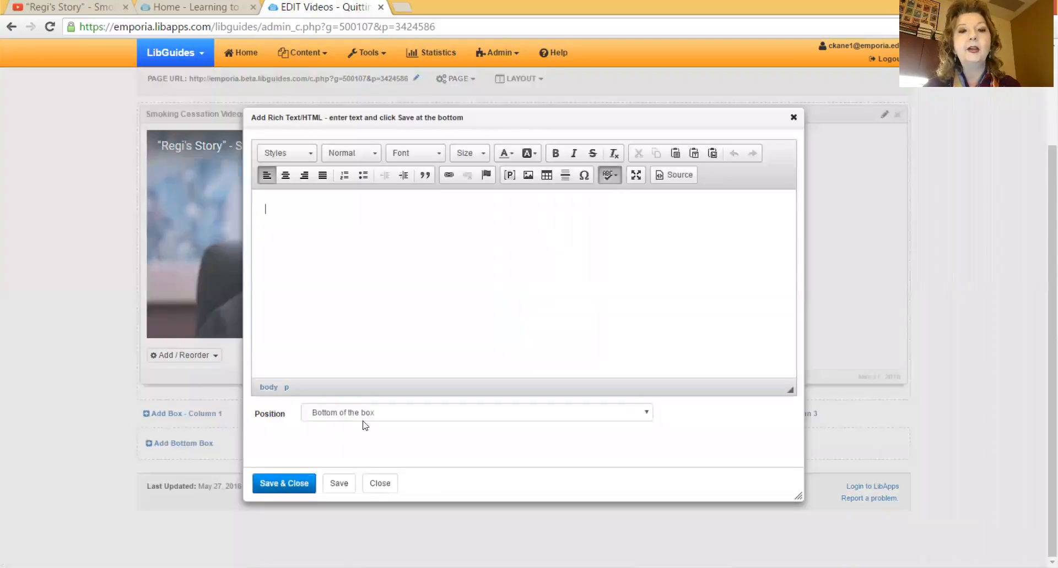
{"action": "left_click", "coordinate": [527, 176]}
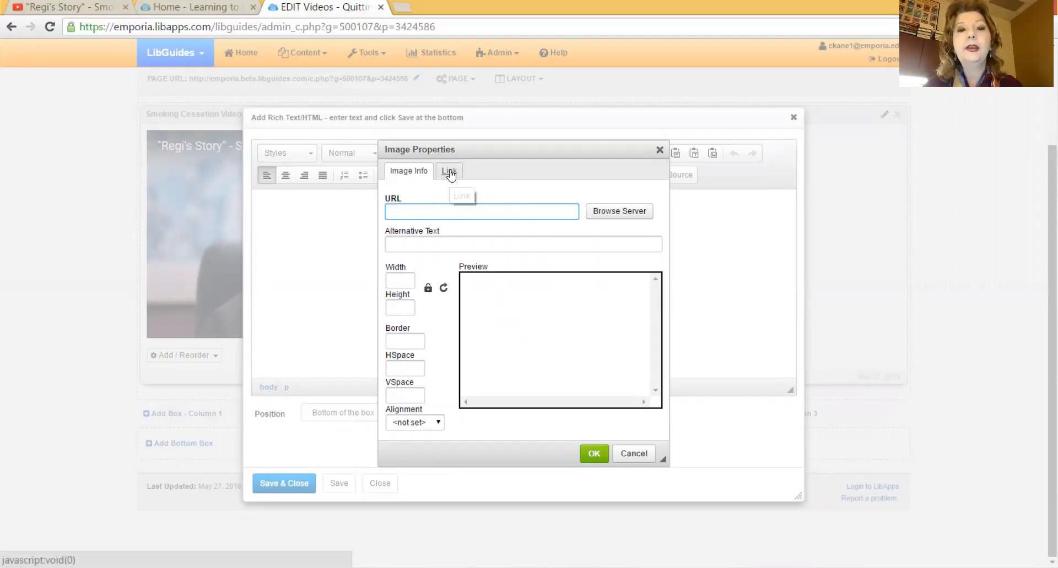
{"action": "left_click", "coordinate": [450, 172]}
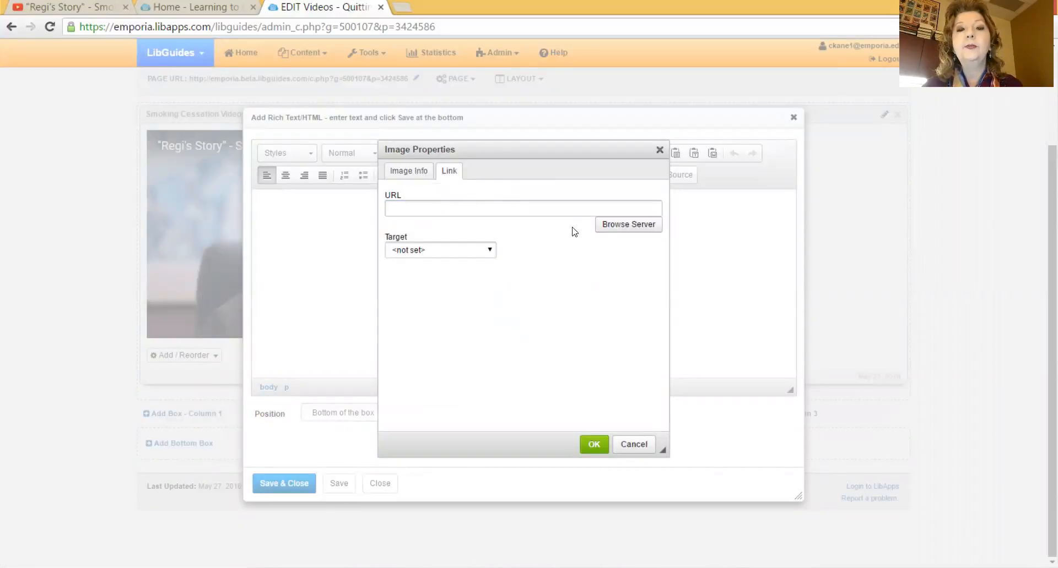
{"action": "left_click", "coordinate": [615, 225]}
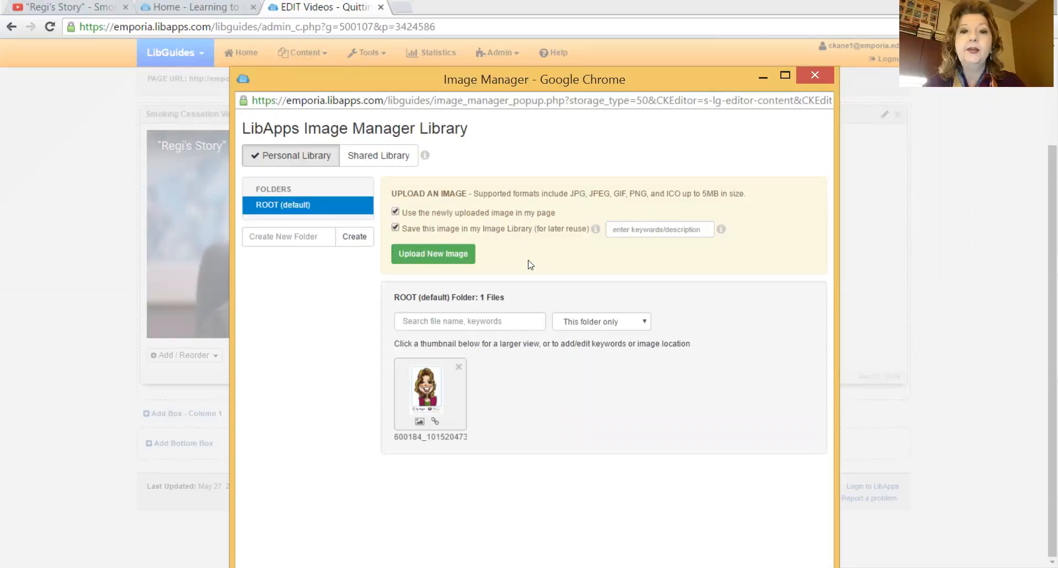
{"action": "left_click", "coordinate": [815, 75]}
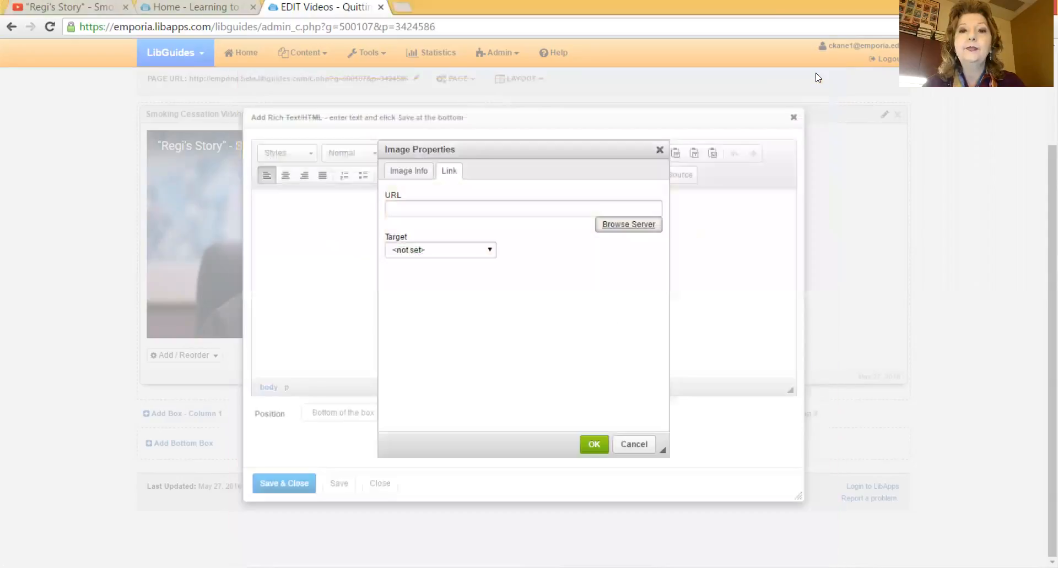
{"action": "left_click", "coordinate": [659, 150]}
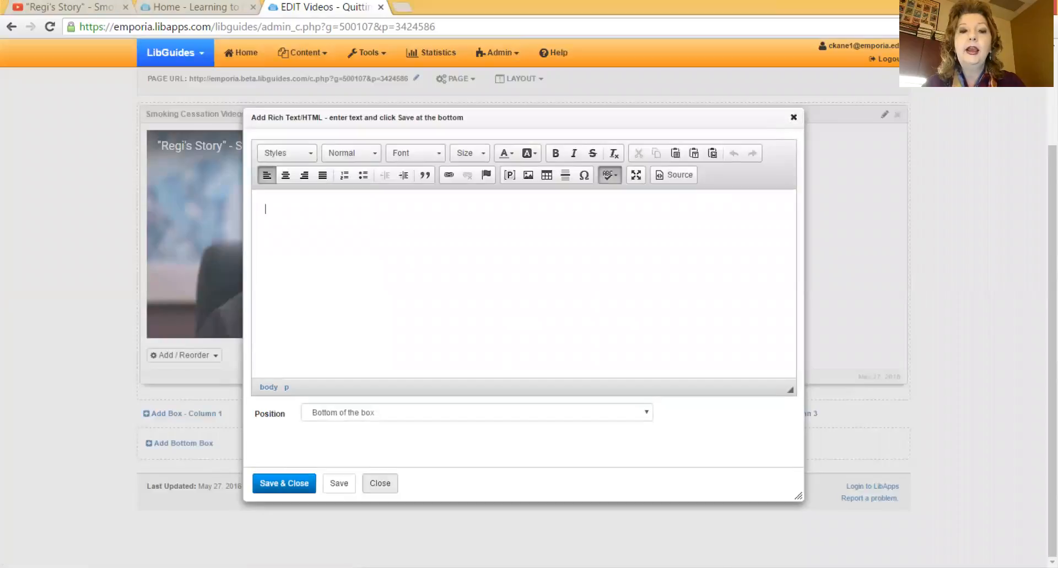
{"action": "left_click", "coordinate": [380, 483]}
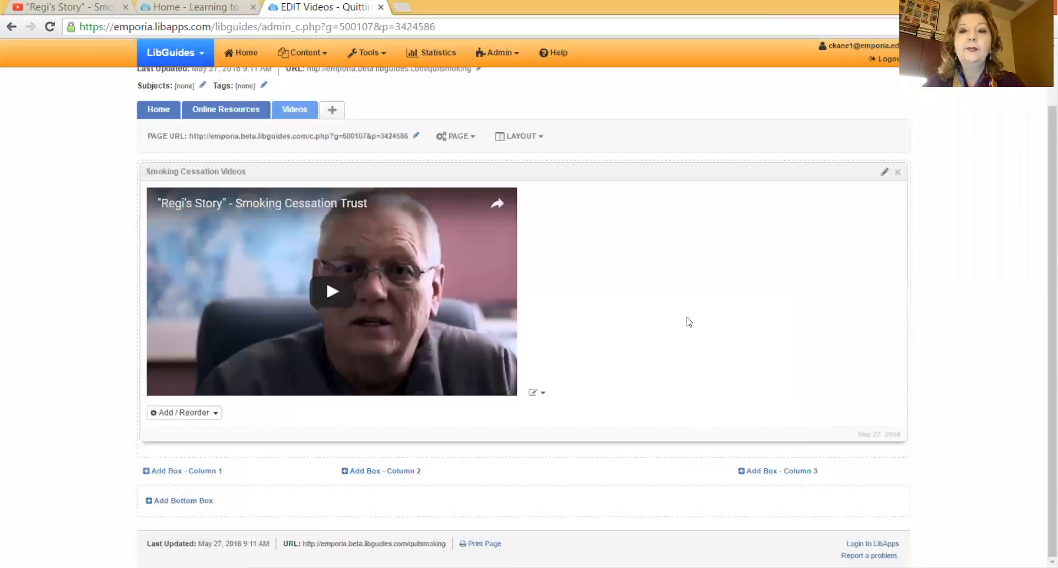
Change the guide's publication status to Private and confirm the status update
{"action": "scroll", "coordinate": [681, 214], "scroll_direction": "up", "scroll_amount": 2}
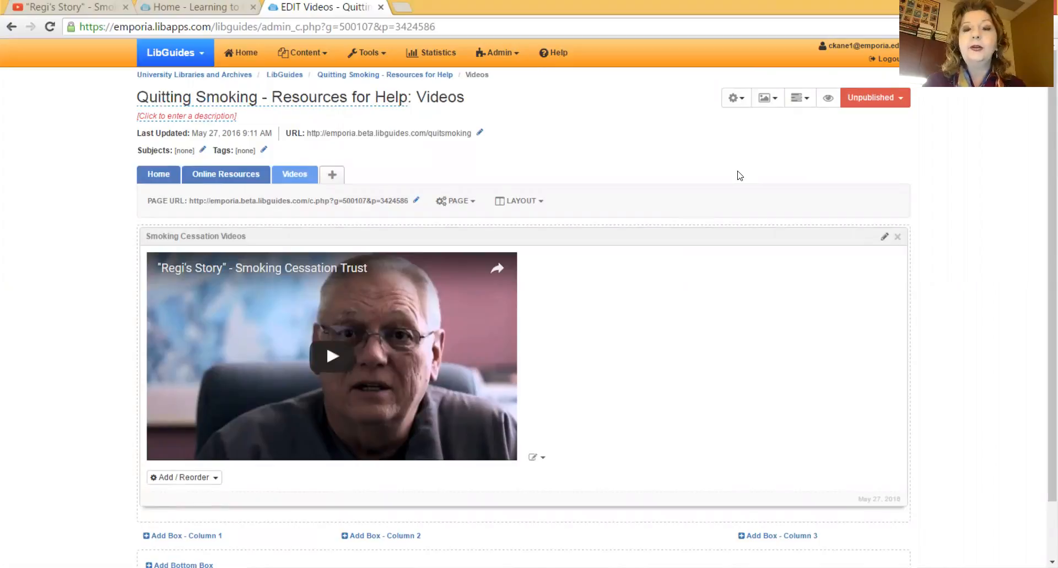
{"action": "left_click", "coordinate": [862, 98]}
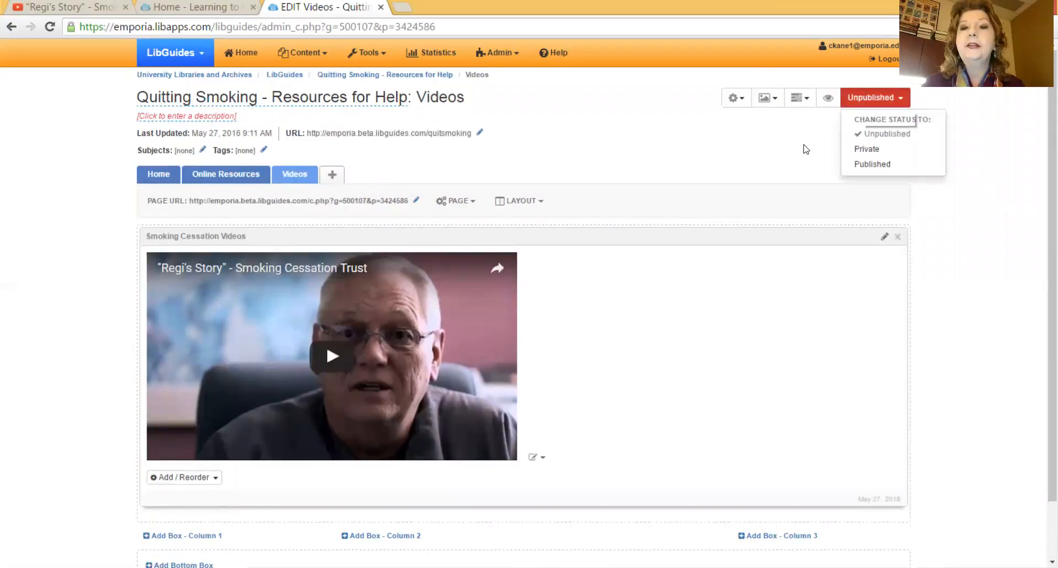
{"action": "scroll", "coordinate": [805, 149], "scroll_direction": "down", "scroll_amount": 1}
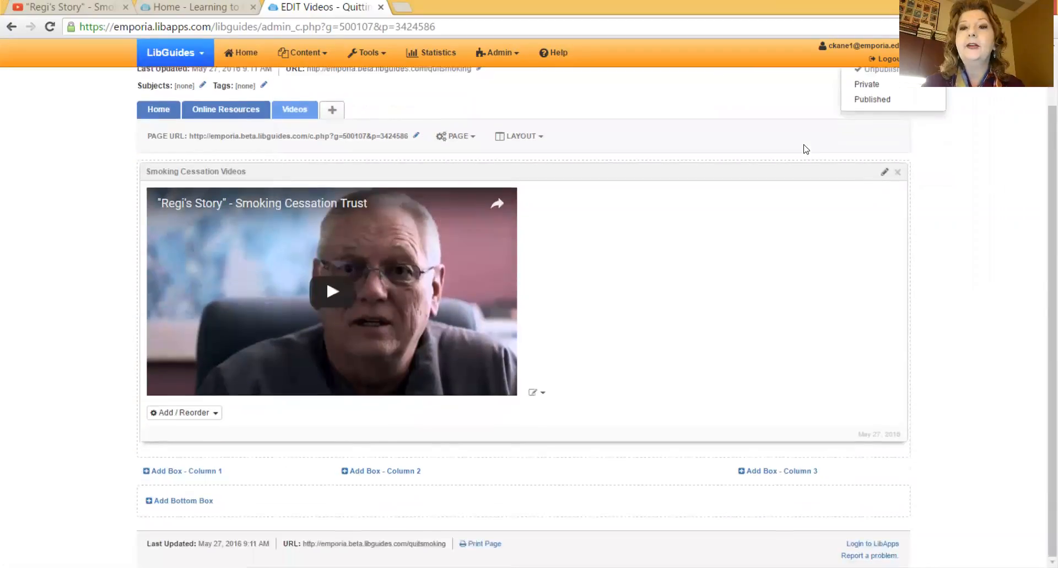
{"action": "left_click", "coordinate": [861, 85]}
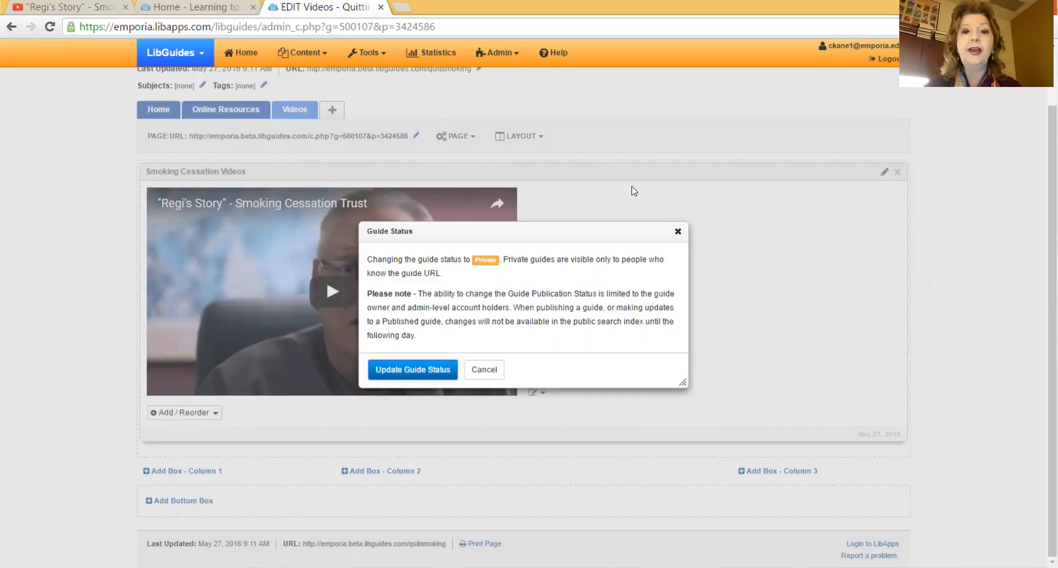
{"action": "left_click", "coordinate": [442, 372]}
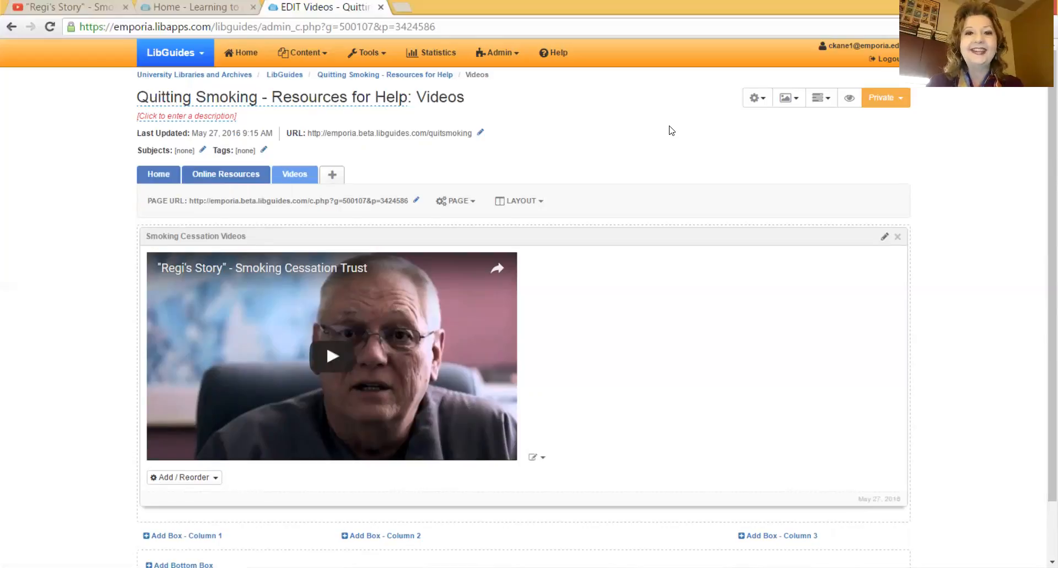
{"action": "scroll", "coordinate": [659, 144], "scroll_direction": "down", "scroll_amount": 2}
{"action": "scroll", "coordinate": [661, 144], "scroll_direction": "up", "scroll_amount": 2}
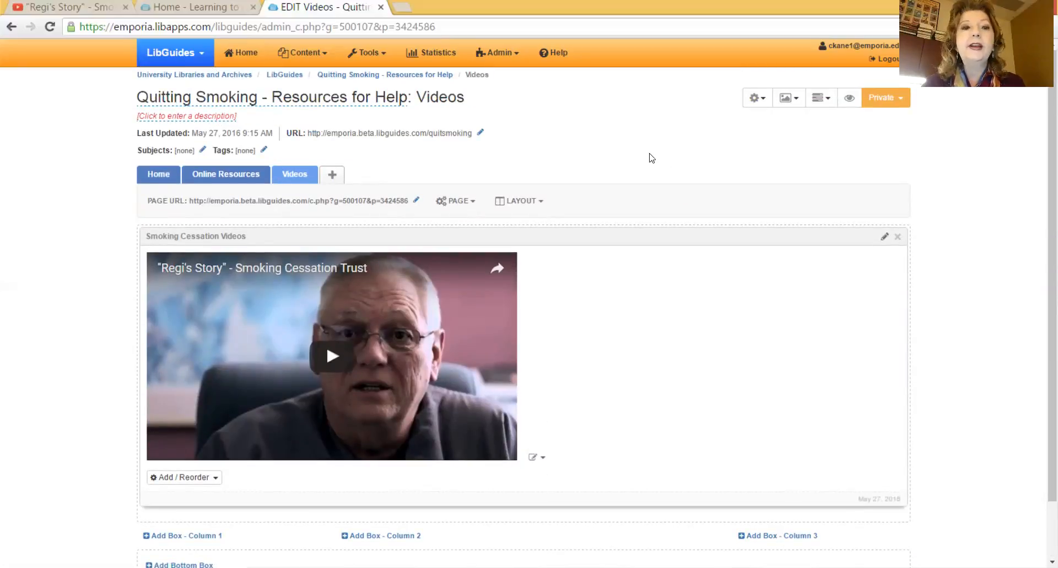
Switch to the "Learning to Create a LibGuide" guide and open its More Help page
{"action": "left_click", "coordinate": [173, 10]}
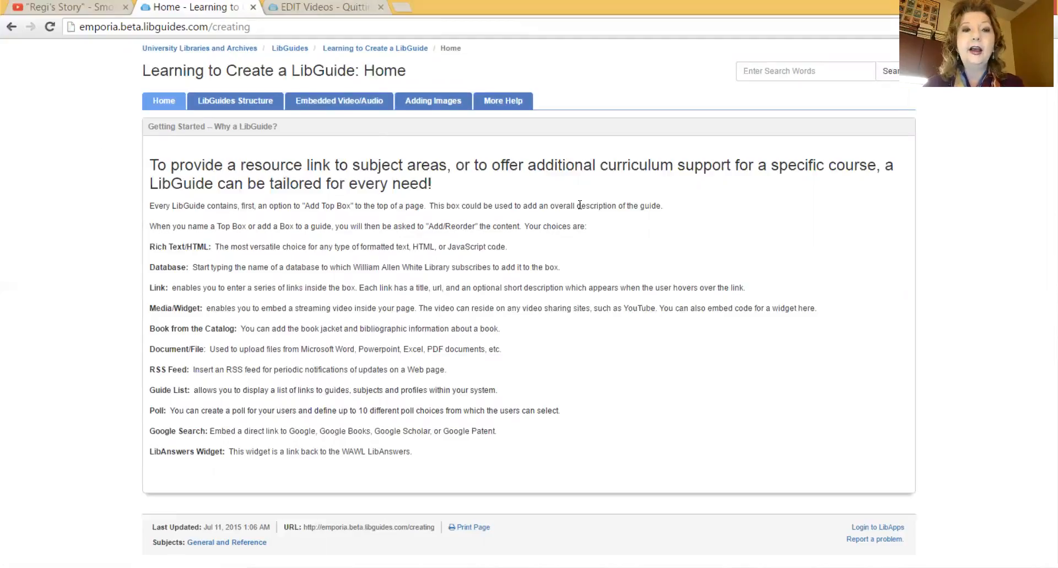
{"action": "left_click", "coordinate": [349, 103]}
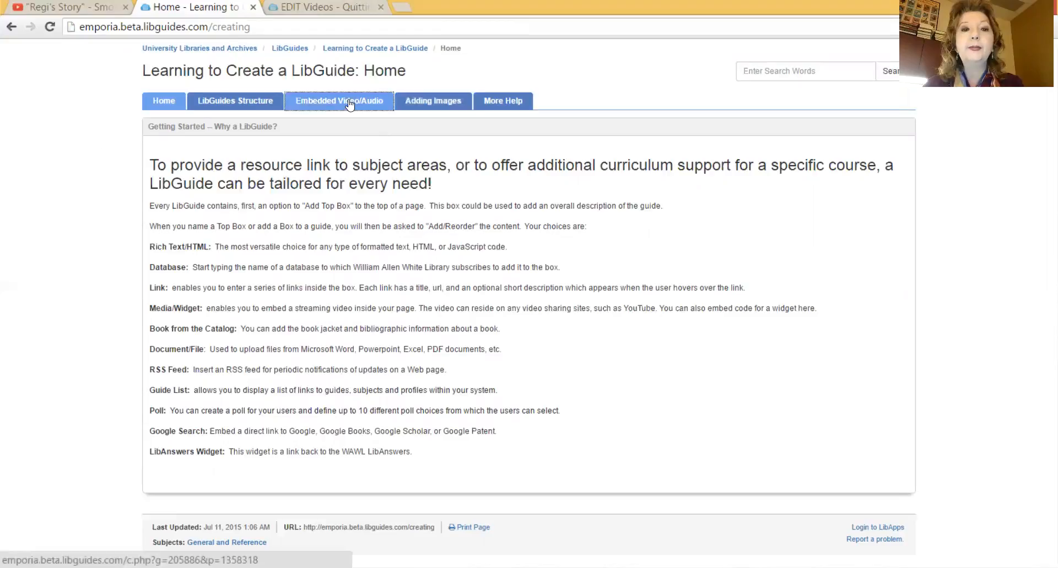
{"action": "left_click", "coordinate": [270, 102]}
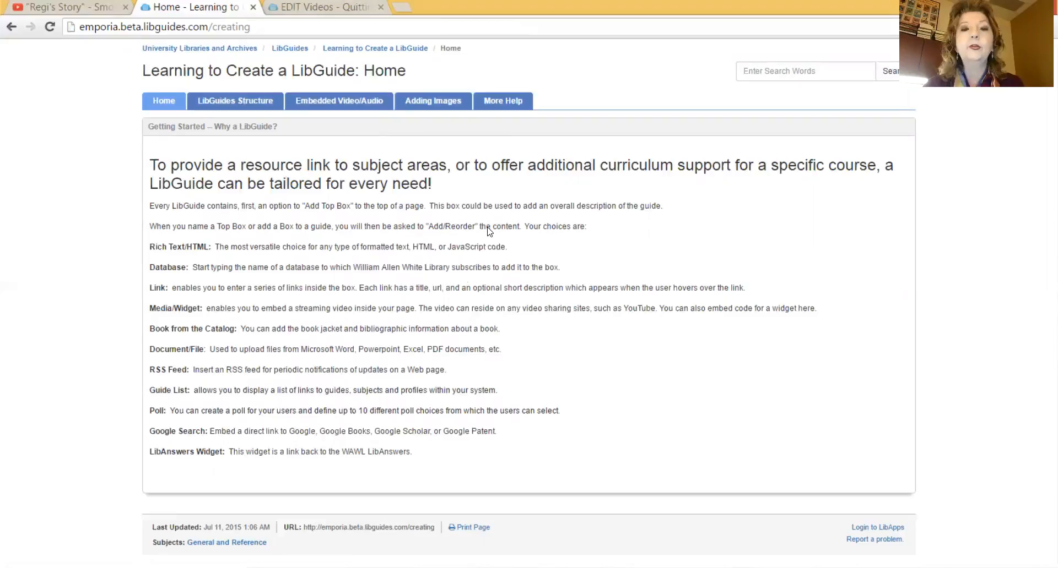
{"action": "left_click", "coordinate": [502, 101]}
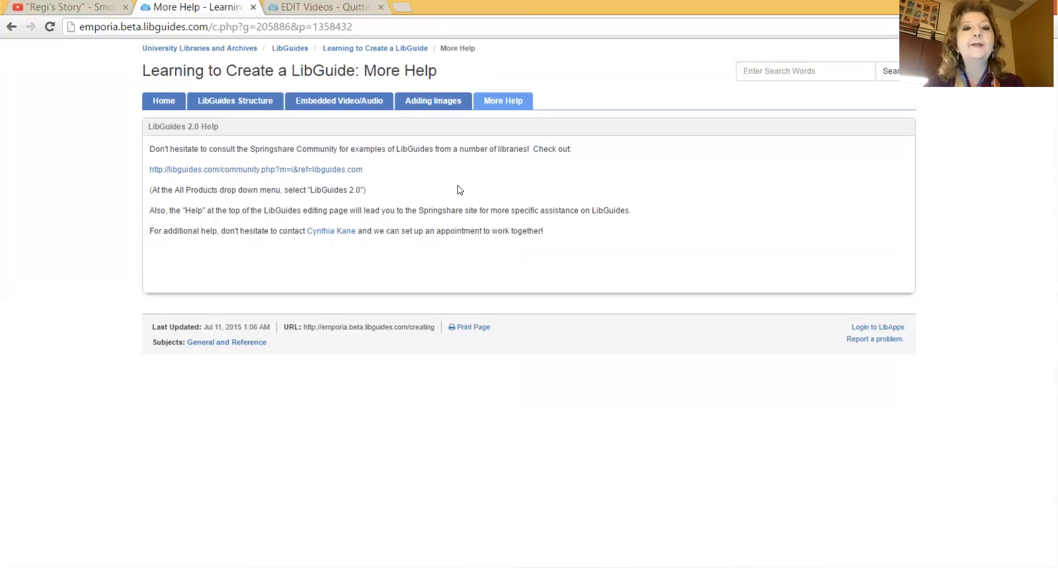
Open the LibGuides Community site from the help page's link and filter its institutions to the LibGuides v2 product
{"action": "left_click", "coordinate": [263, 170]}
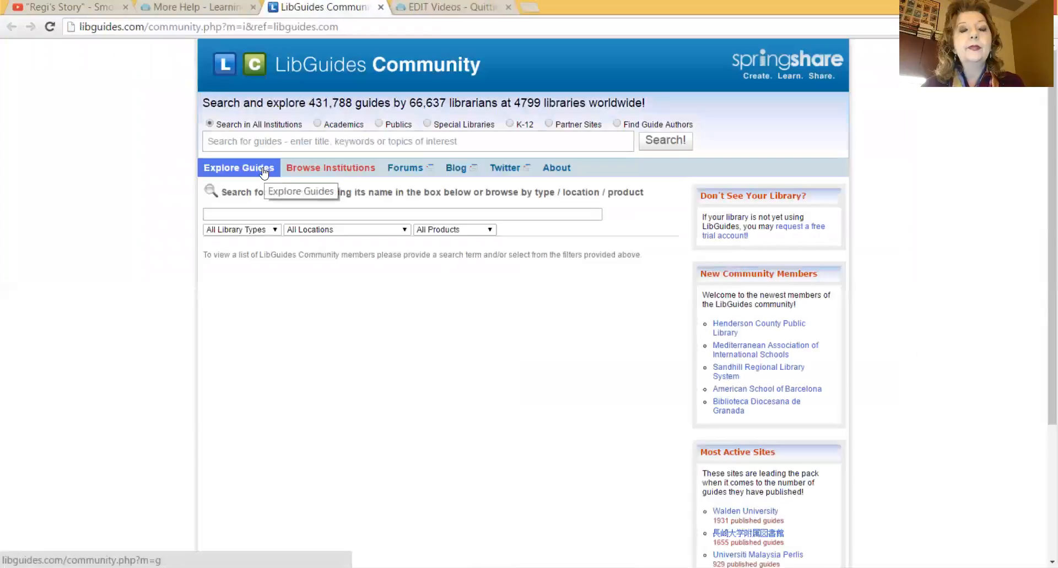
{"action": "left_click", "coordinate": [490, 232]}
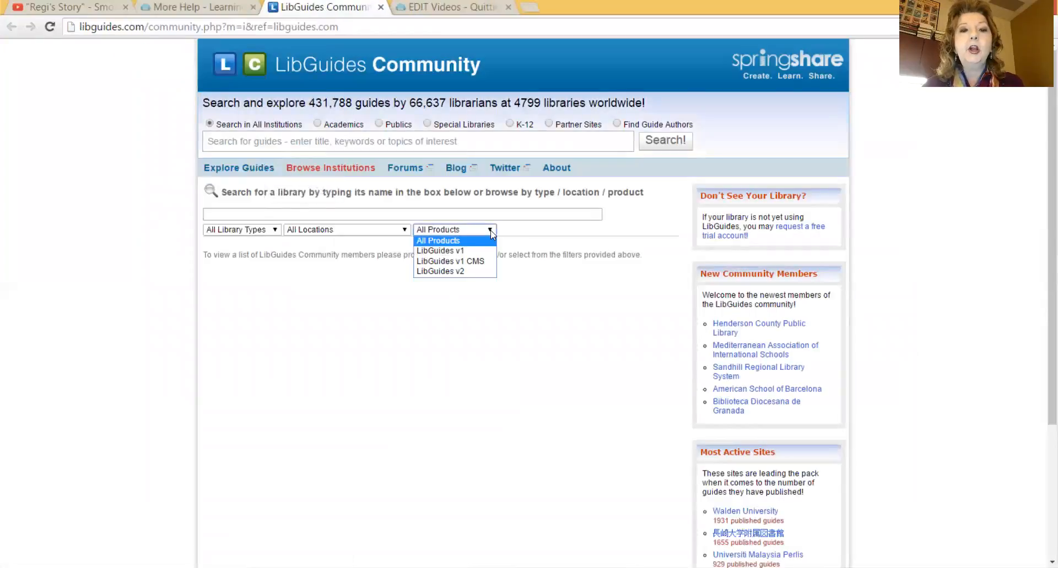
{"action": "left_click", "coordinate": [463, 271]}
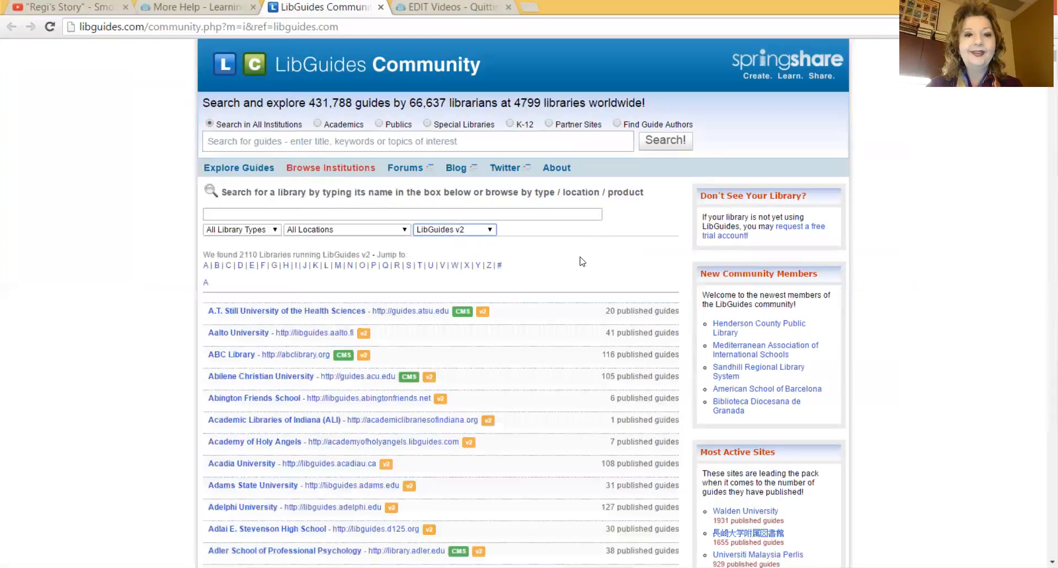
{"action": "scroll", "coordinate": [578, 262], "scroll_direction": "down", "scroll_amount": 1}
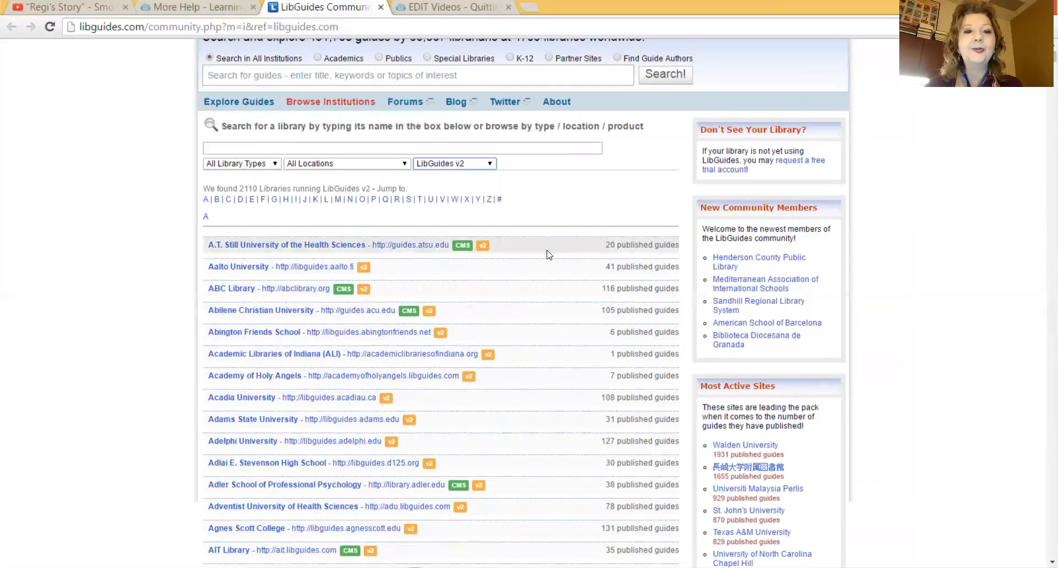
Find Alabama State University in the filtered institution list and open its LibGuides site
{"action": "scroll", "coordinate": [549, 255], "scroll_direction": "down", "scroll_amount": 5}
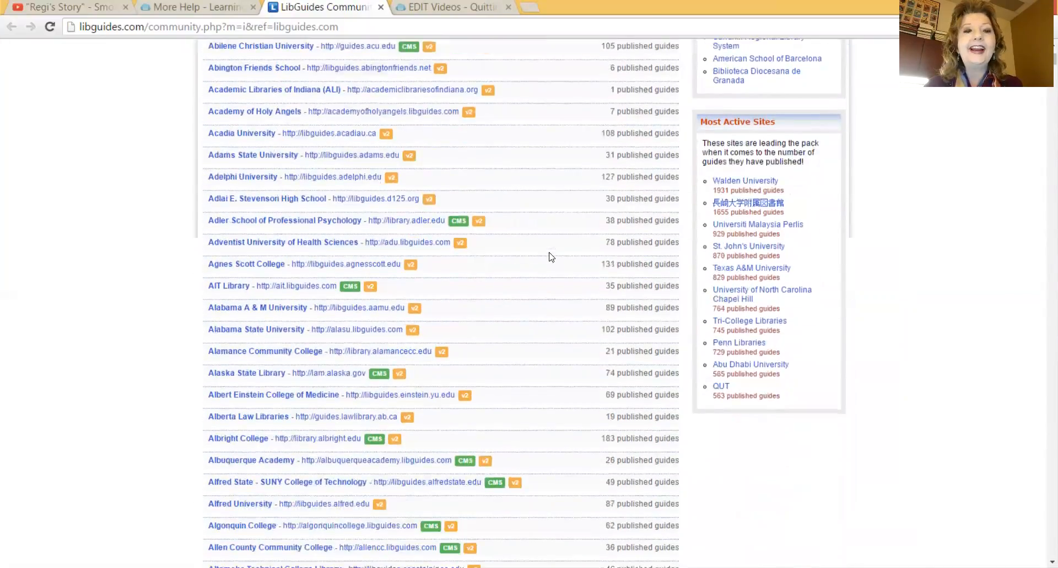
{"action": "scroll", "coordinate": [549, 256], "scroll_direction": "down", "scroll_amount": 3}
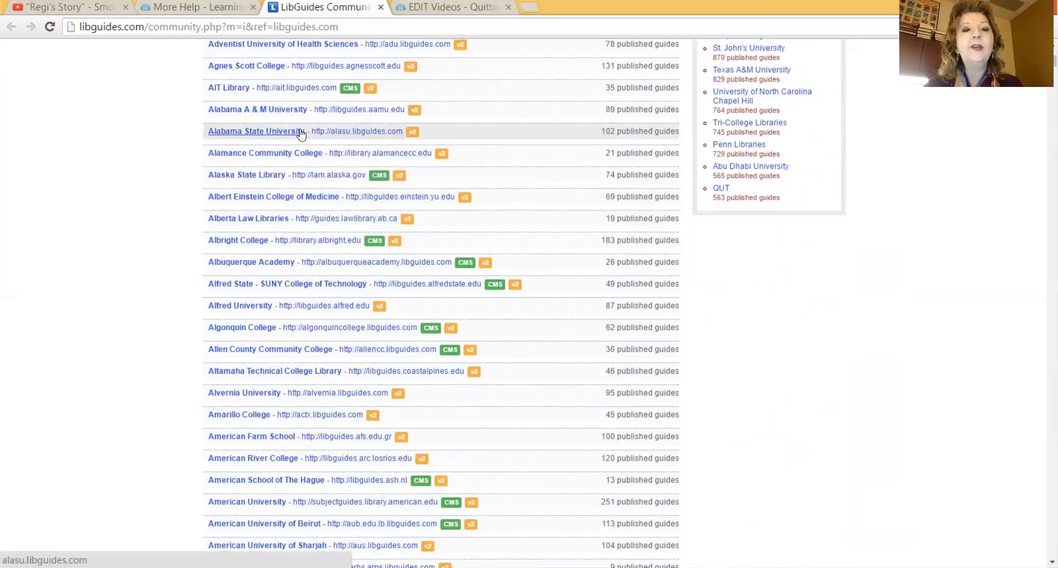
{"action": "left_click", "coordinate": [337, 132]}
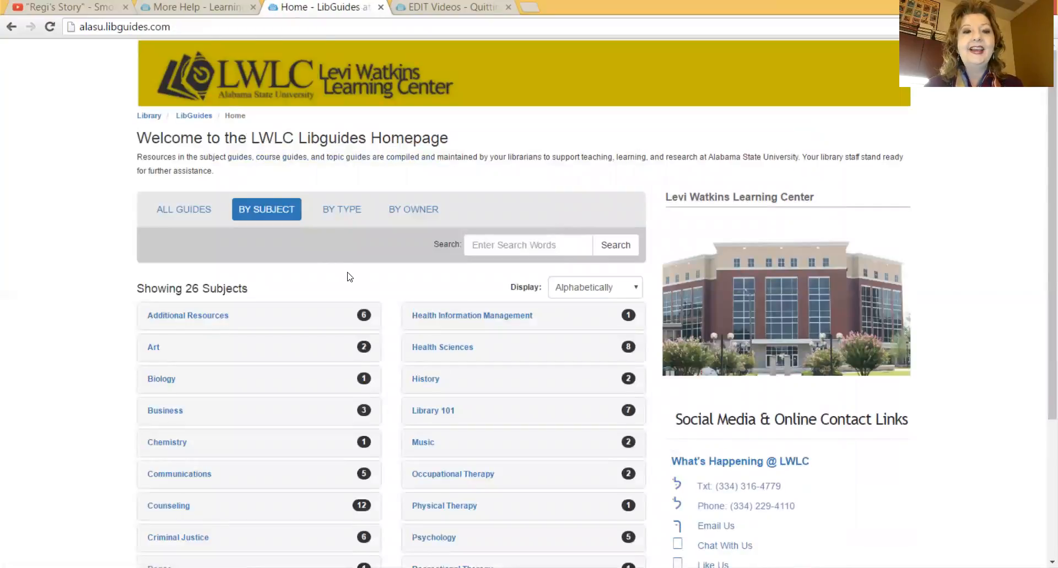
Expand the Counseling subject on the Alabama State University LibGuides homepage and open its general COUNSELING guide
{"action": "scroll", "coordinate": [347, 276], "scroll_direction": "down", "scroll_amount": 1}
{"action": "scroll", "coordinate": [348, 276], "scroll_direction": "down", "scroll_amount": 1}
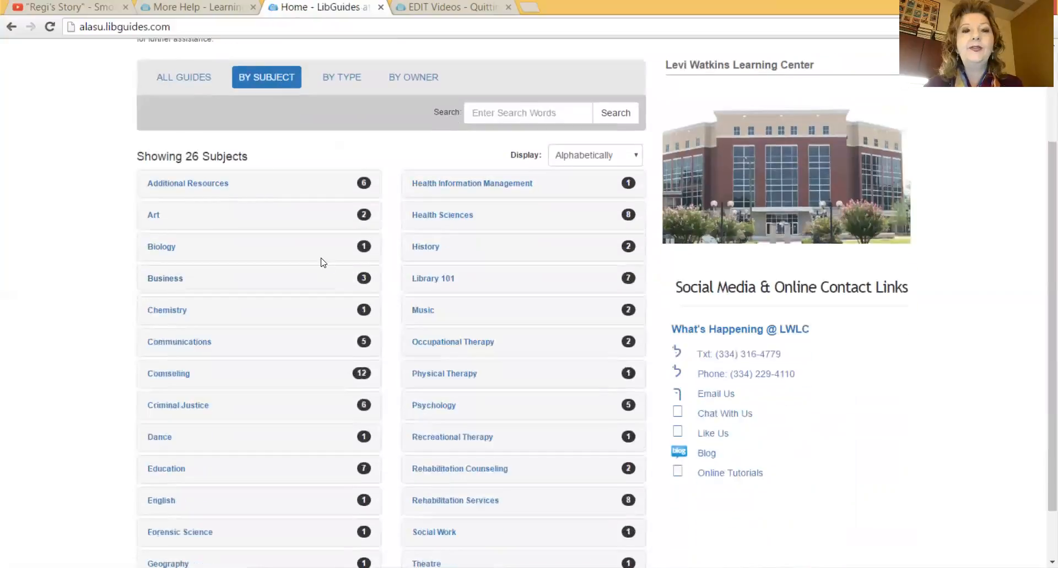
{"action": "scroll", "coordinate": [323, 263], "scroll_direction": "down", "scroll_amount": 1}
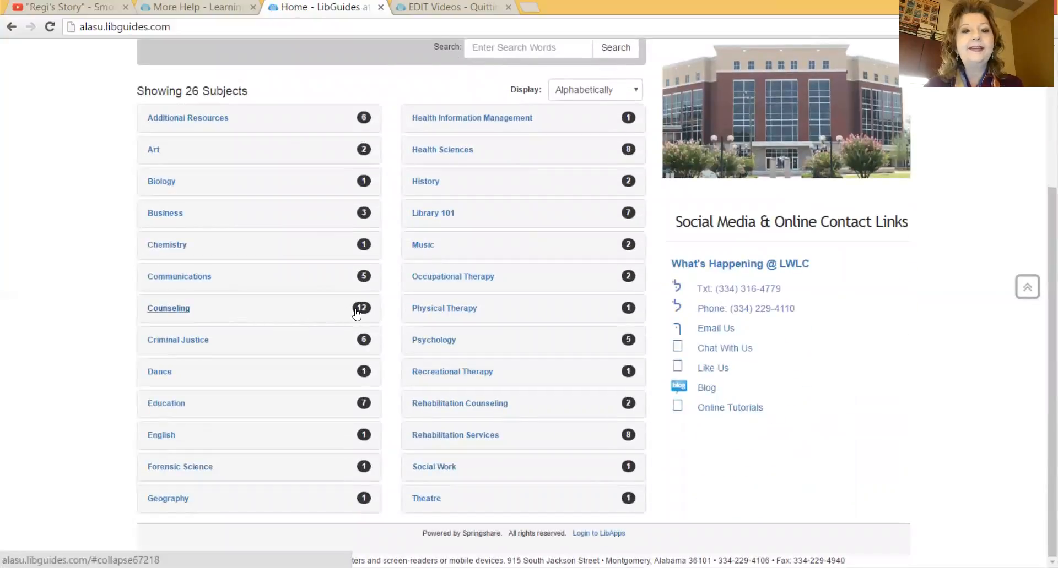
{"action": "left_click", "coordinate": [185, 310]}
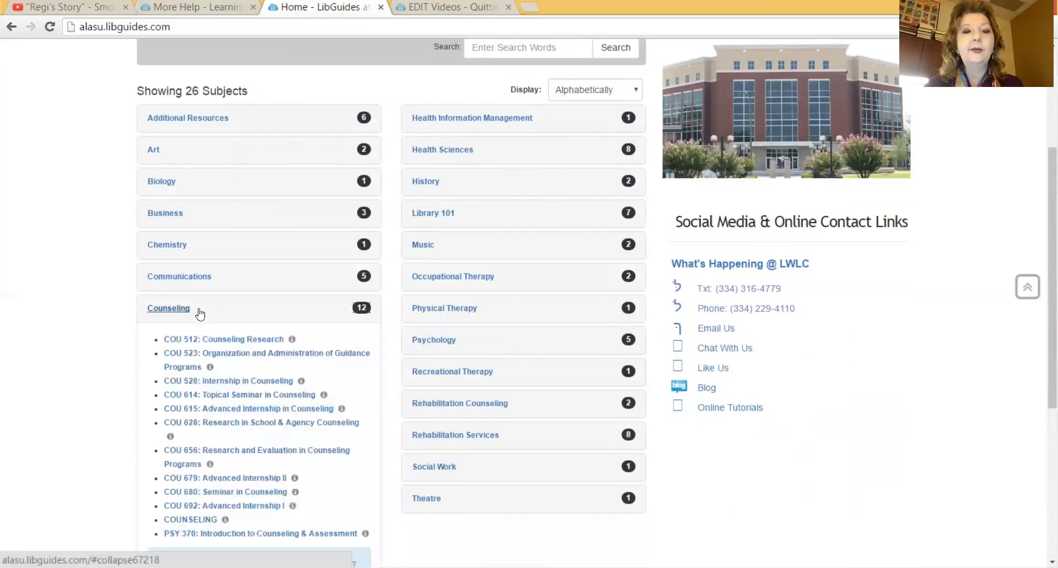
{"action": "scroll", "coordinate": [336, 315], "scroll_direction": "down", "scroll_amount": 2}
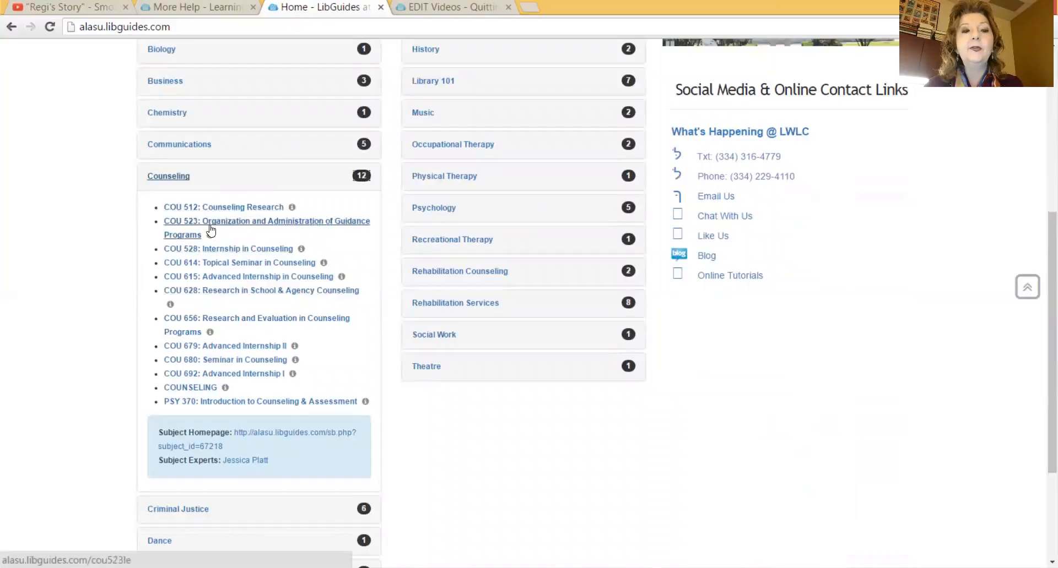
{"action": "left_click", "coordinate": [205, 392]}
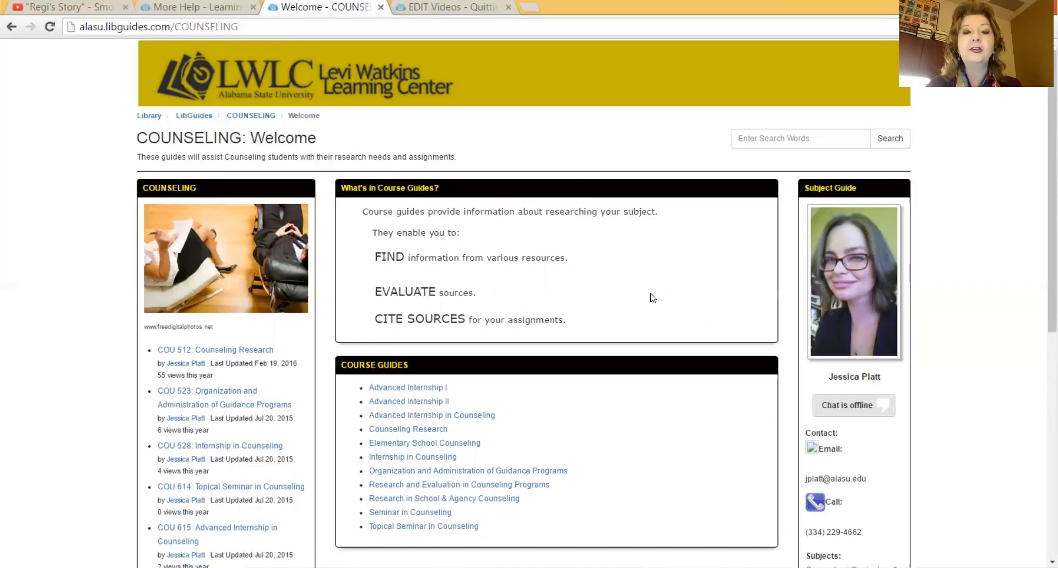
Review the layout of the COUNSELING guide's Welcome page, and return to editing the Quitting Smoking guide's Videos page
{"action": "scroll", "coordinate": [653, 297], "scroll_direction": "down", "scroll_amount": 3}
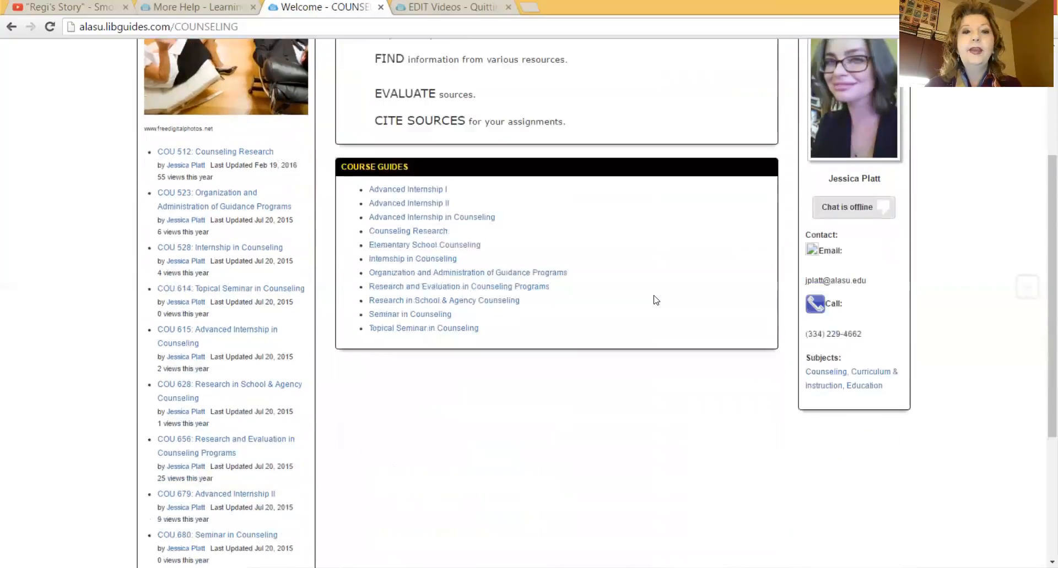
{"action": "scroll", "coordinate": [655, 301], "scroll_direction": "up", "scroll_amount": 3}
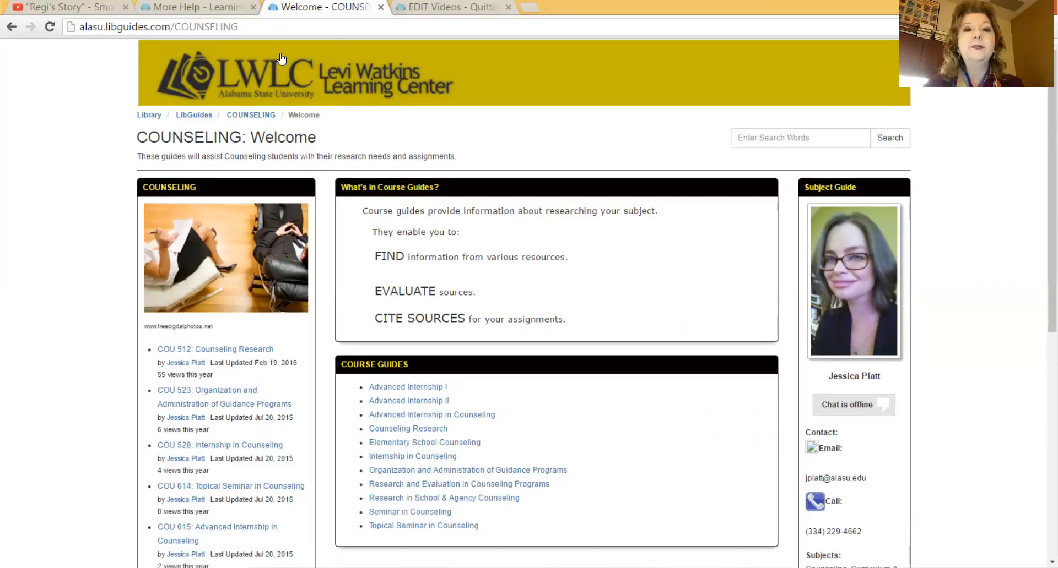
{"action": "left_click", "coordinate": [404, 8]}
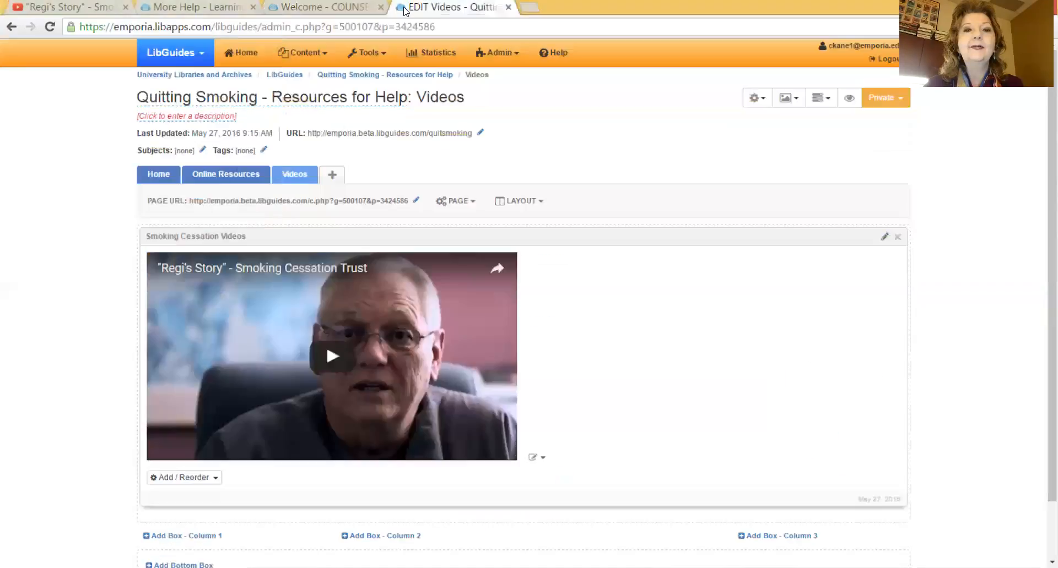